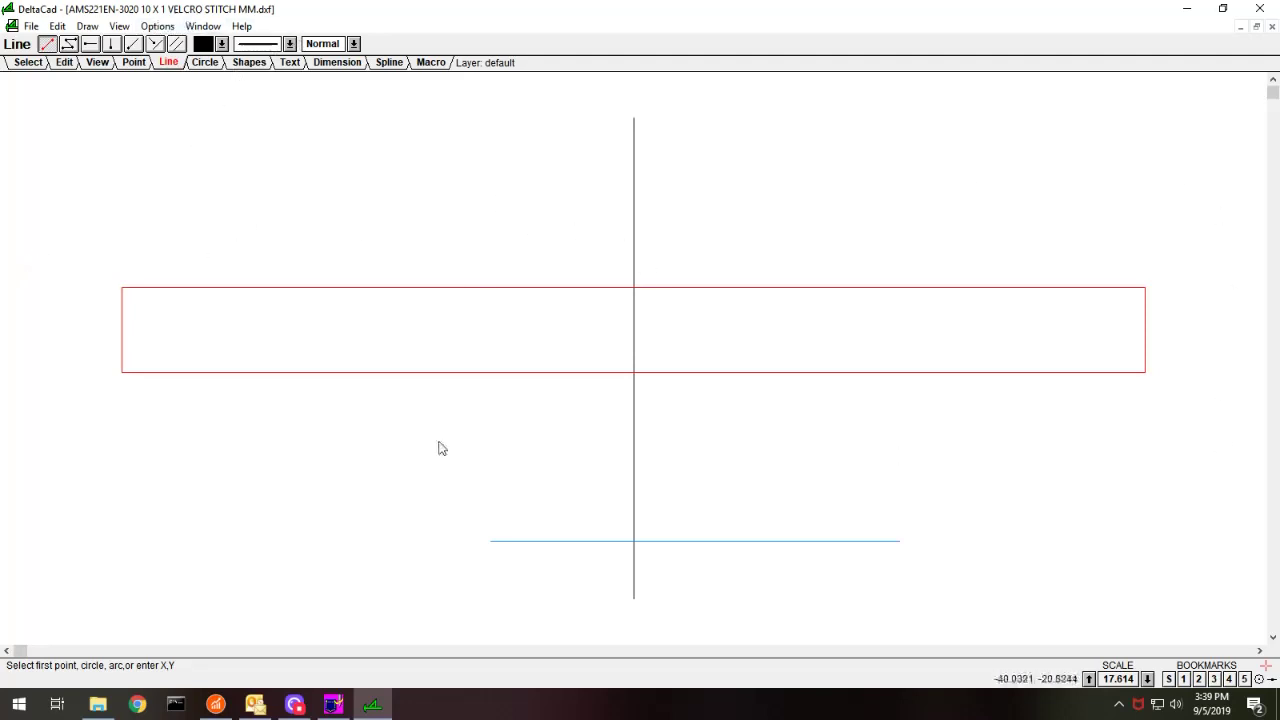
# Step: Check DeltaCad's version information from the Help menu
pyautogui.click(242, 26)
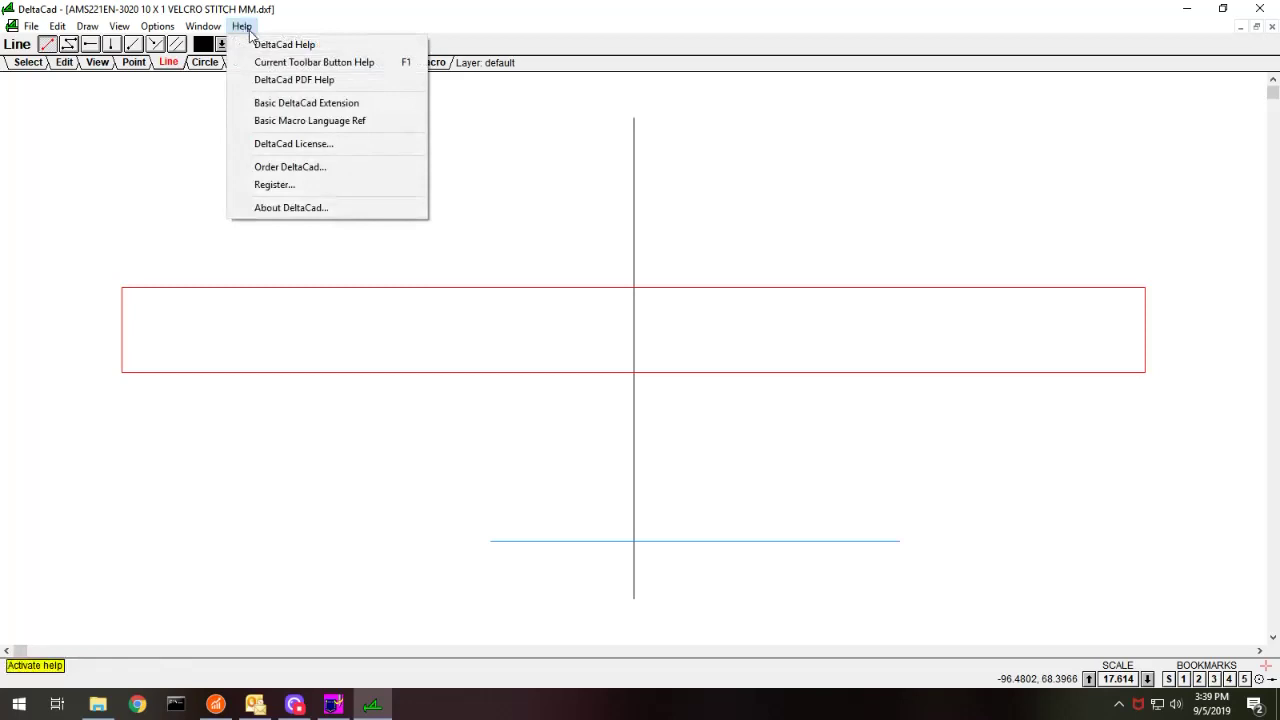
pyautogui.click(314, 207)
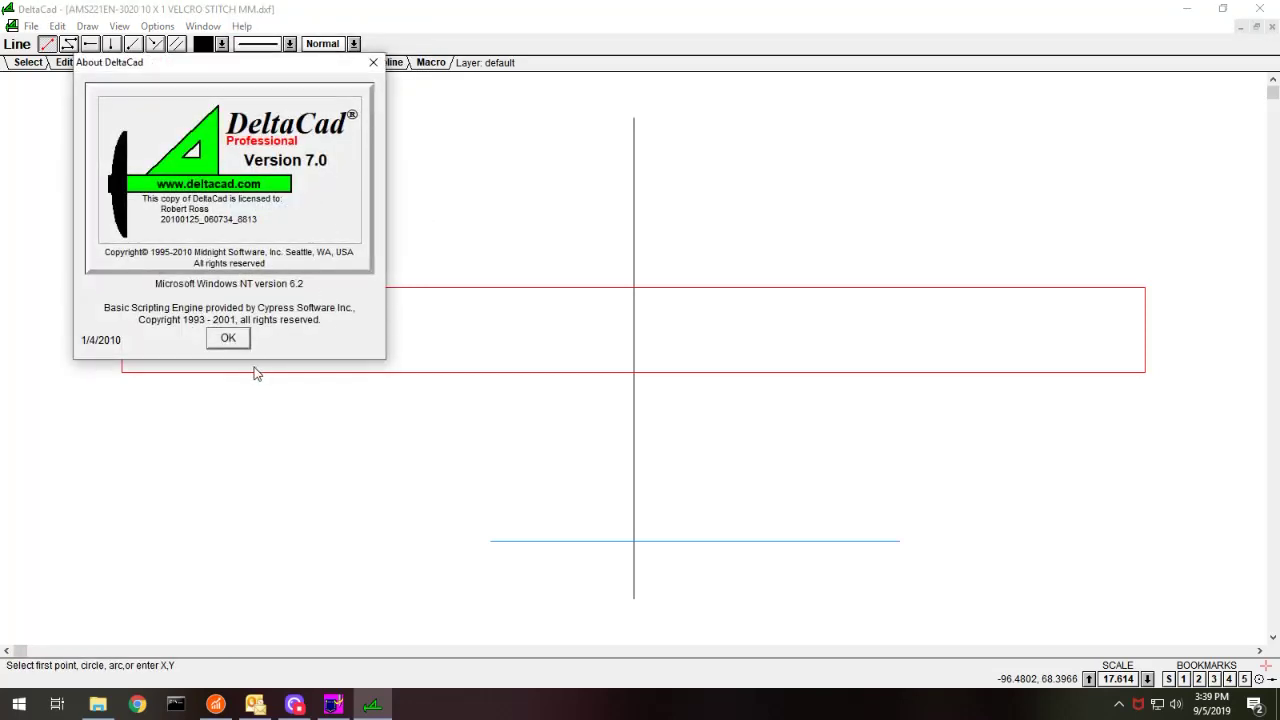
pyautogui.click(373, 62)
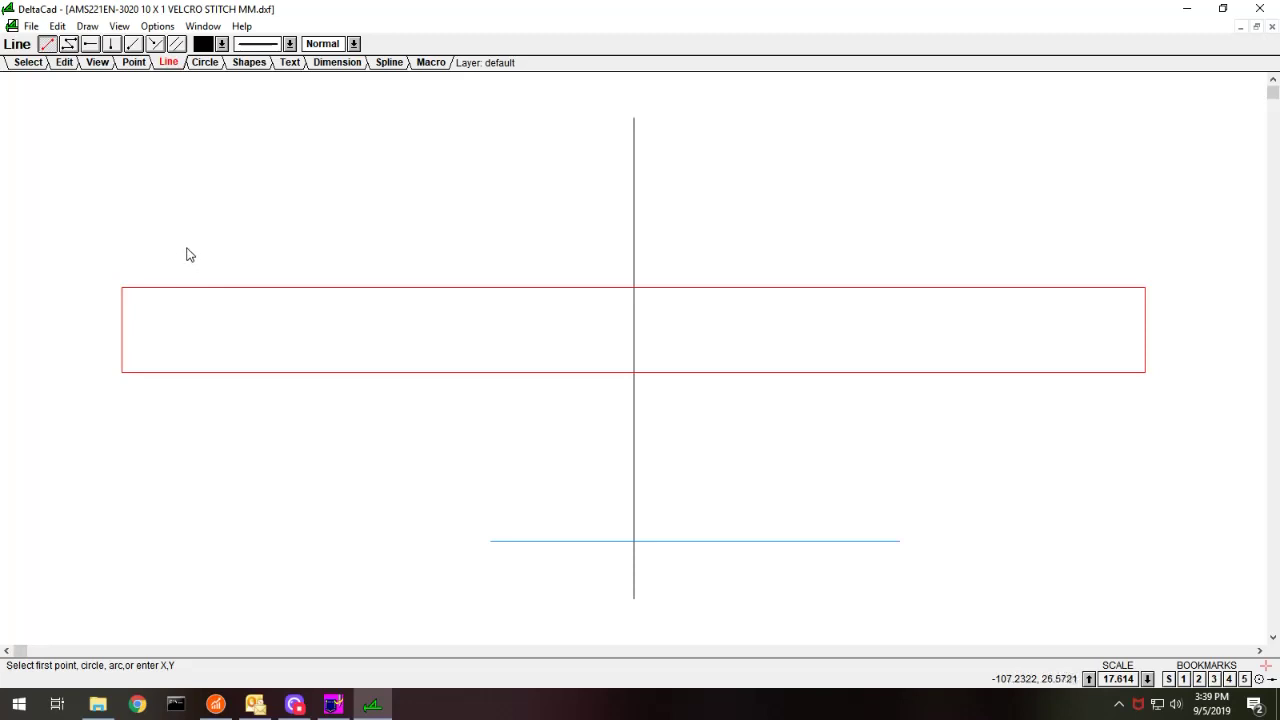
# Step: Look over the Open dialog's file types, then cancel without opening a drawing
pyautogui.click(31, 27)
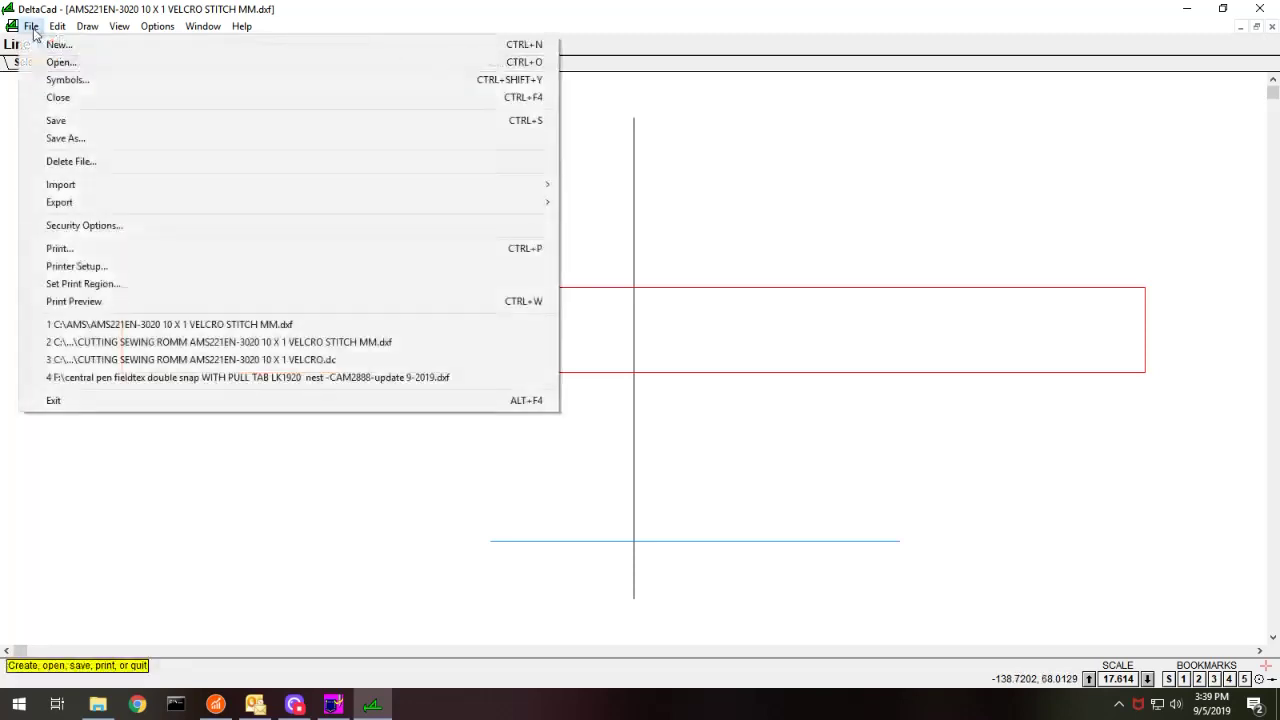
pyautogui.click(48, 64)
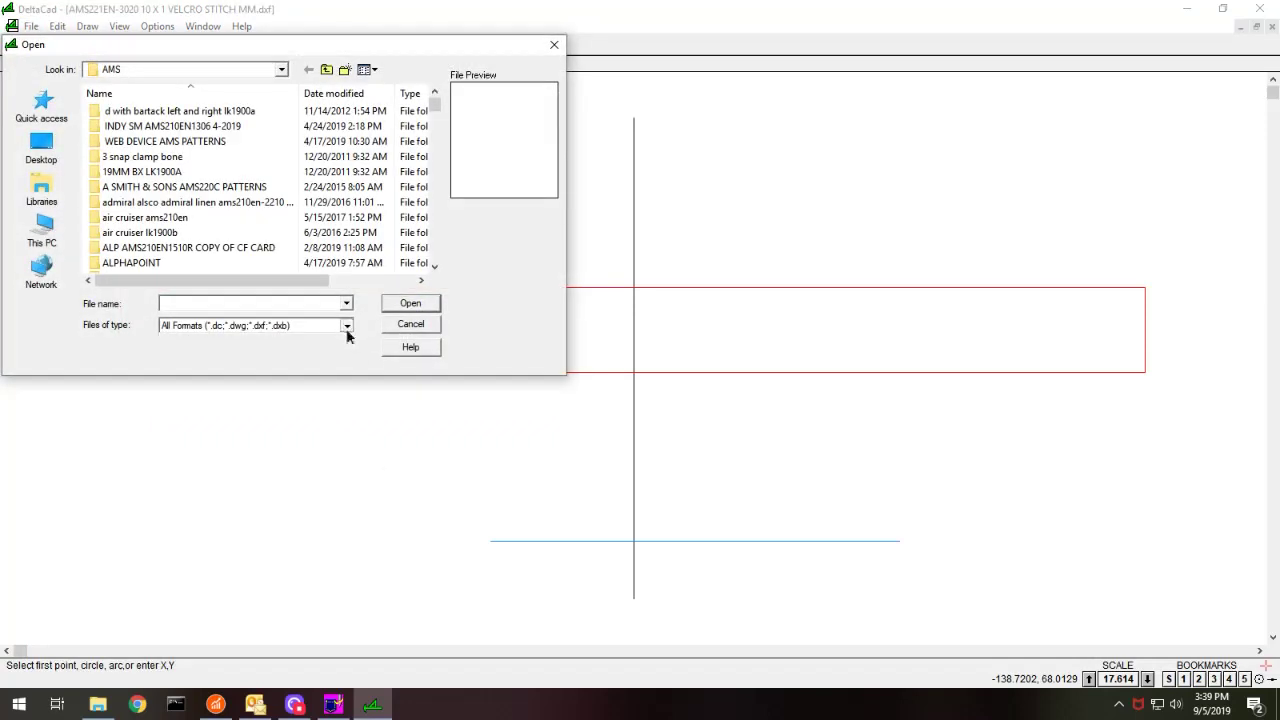
pyautogui.click(346, 328)
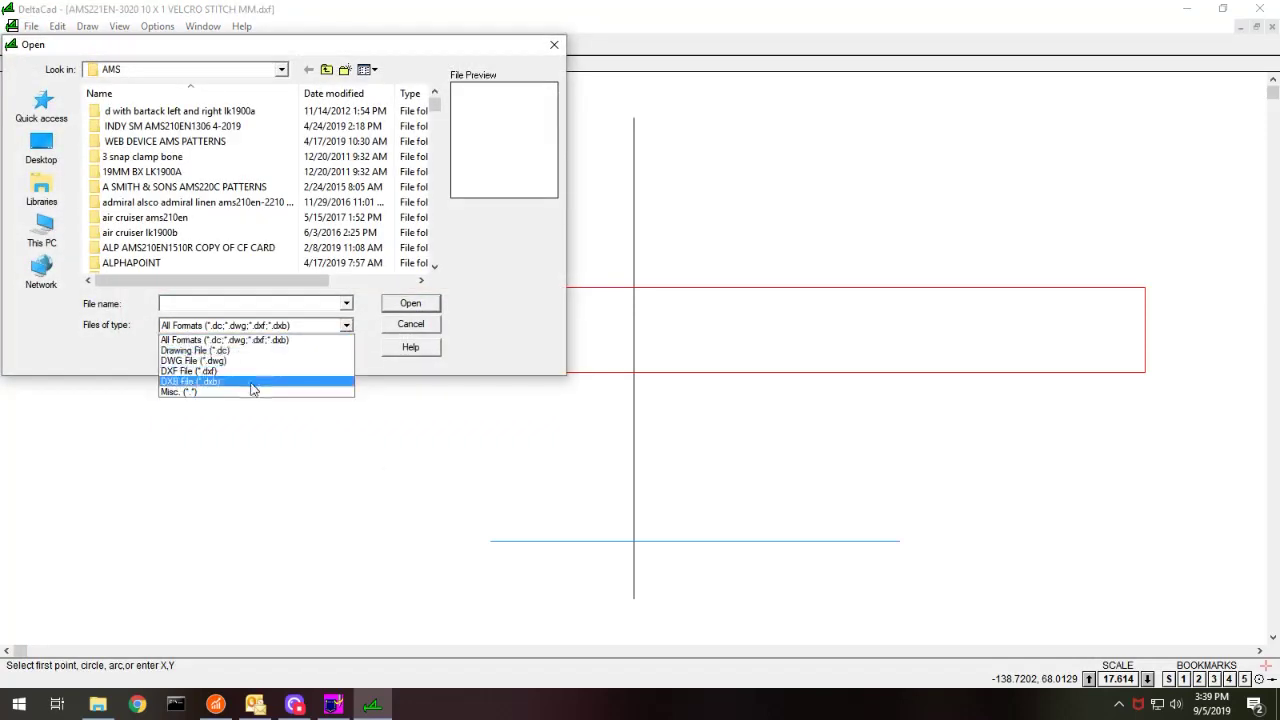
pyautogui.click(402, 333)
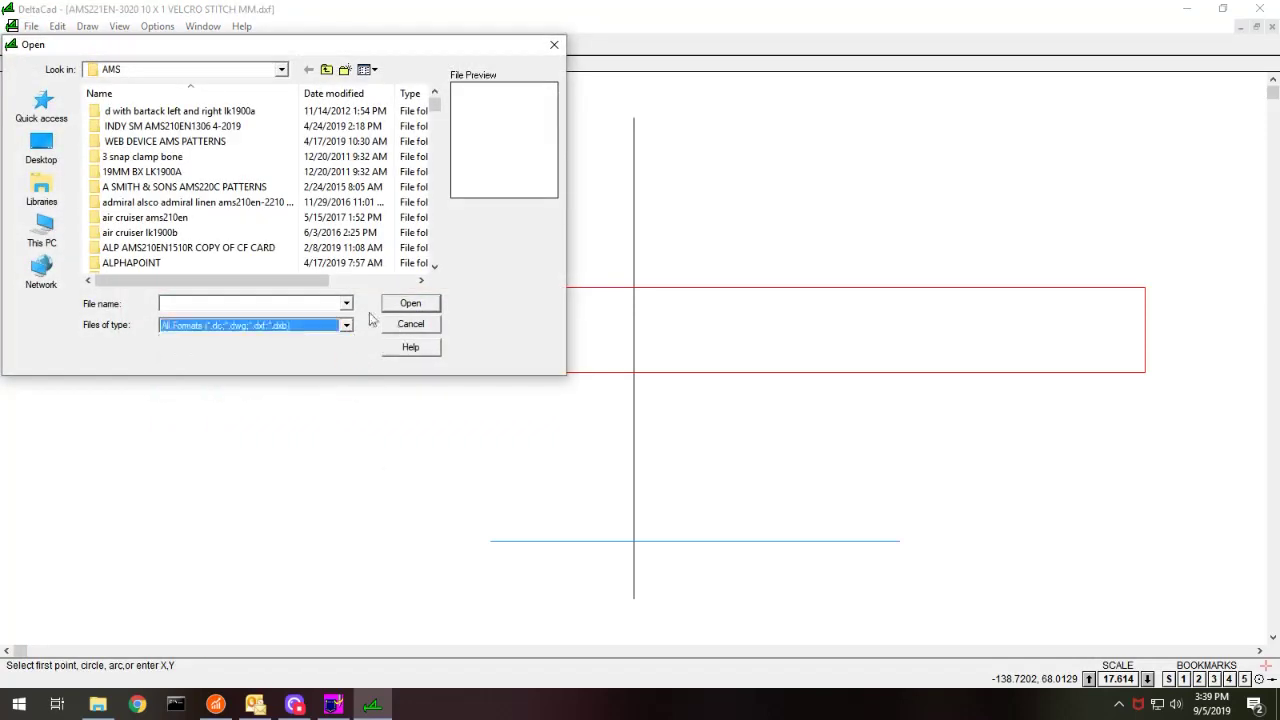
pyautogui.click(420, 330)
pyautogui.click(31, 26)
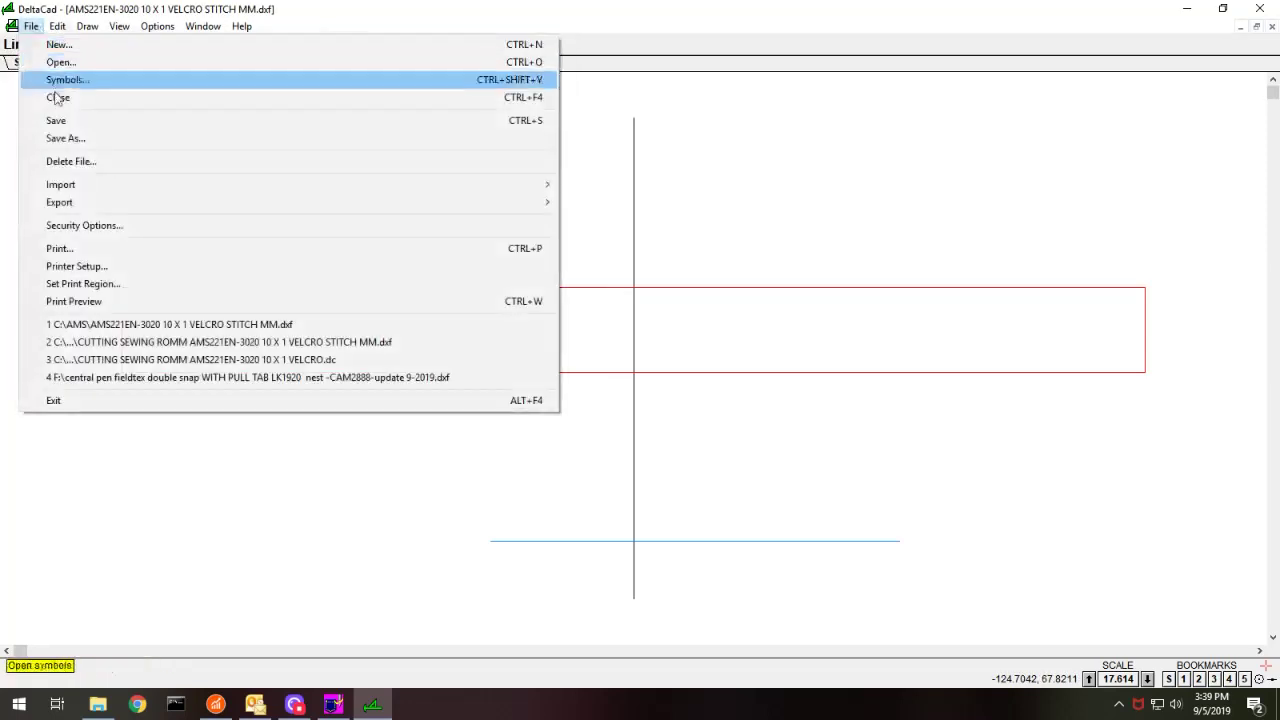
pyautogui.moveTo(536, 193)
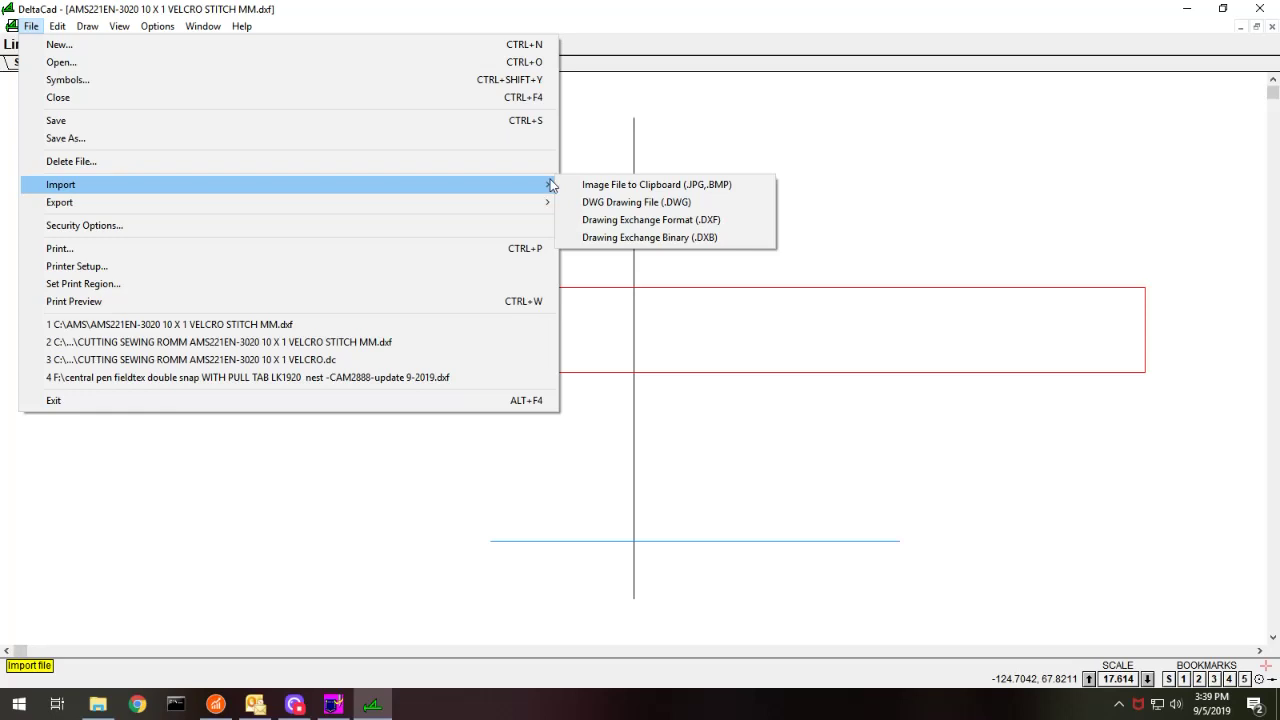
pyautogui.click(604, 152)
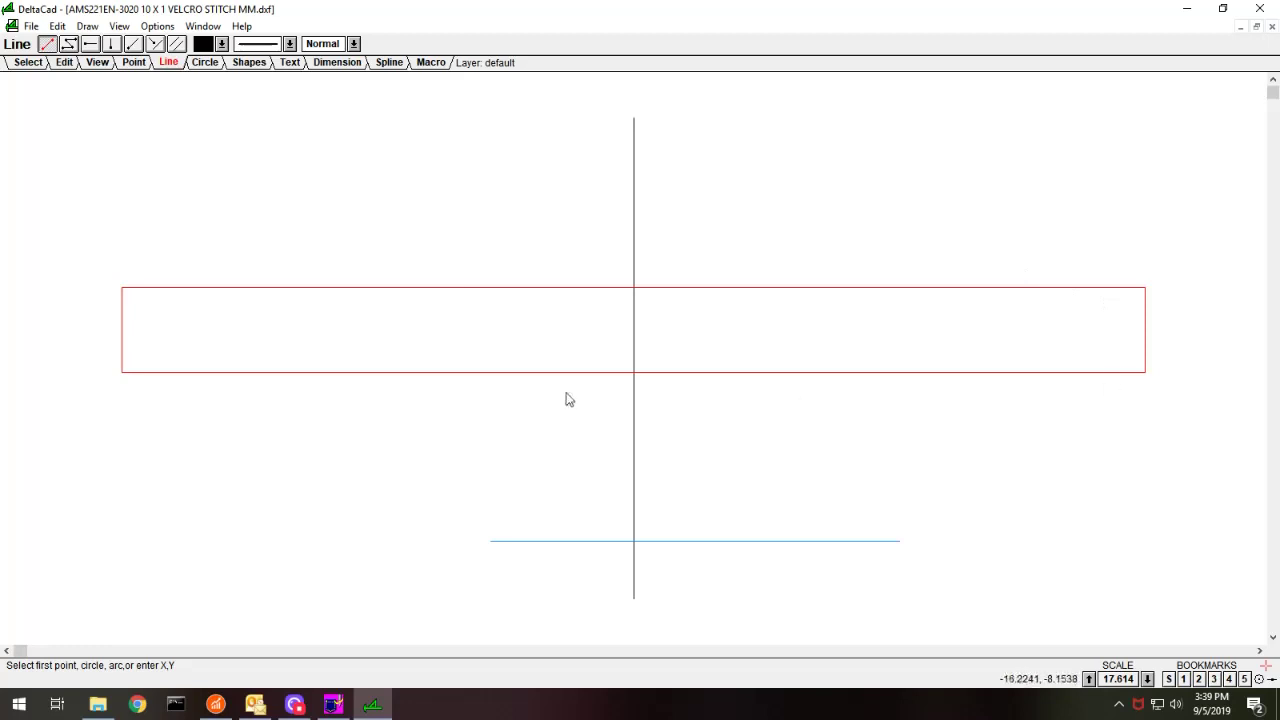
# Step: Place a horizontal width dimension on the rectangle, then undo it after the text-too-small warning
pyautogui.click(338, 62)
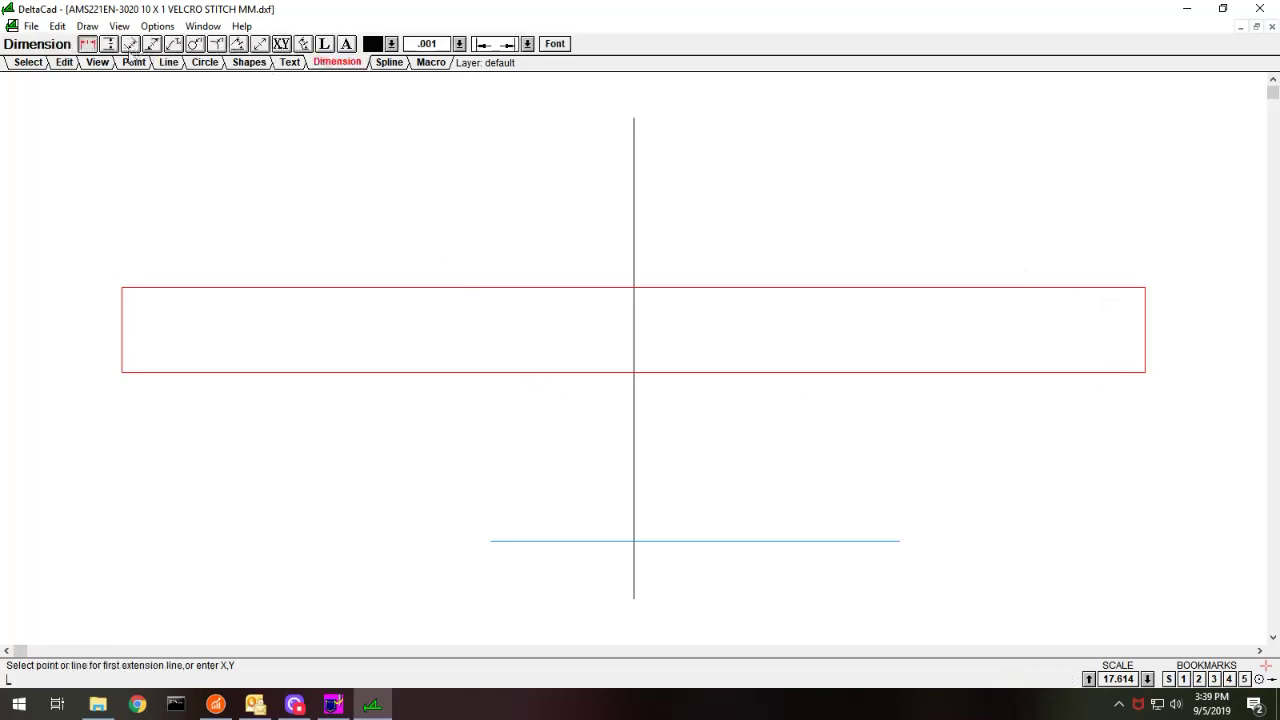
pyautogui.click(123, 323)
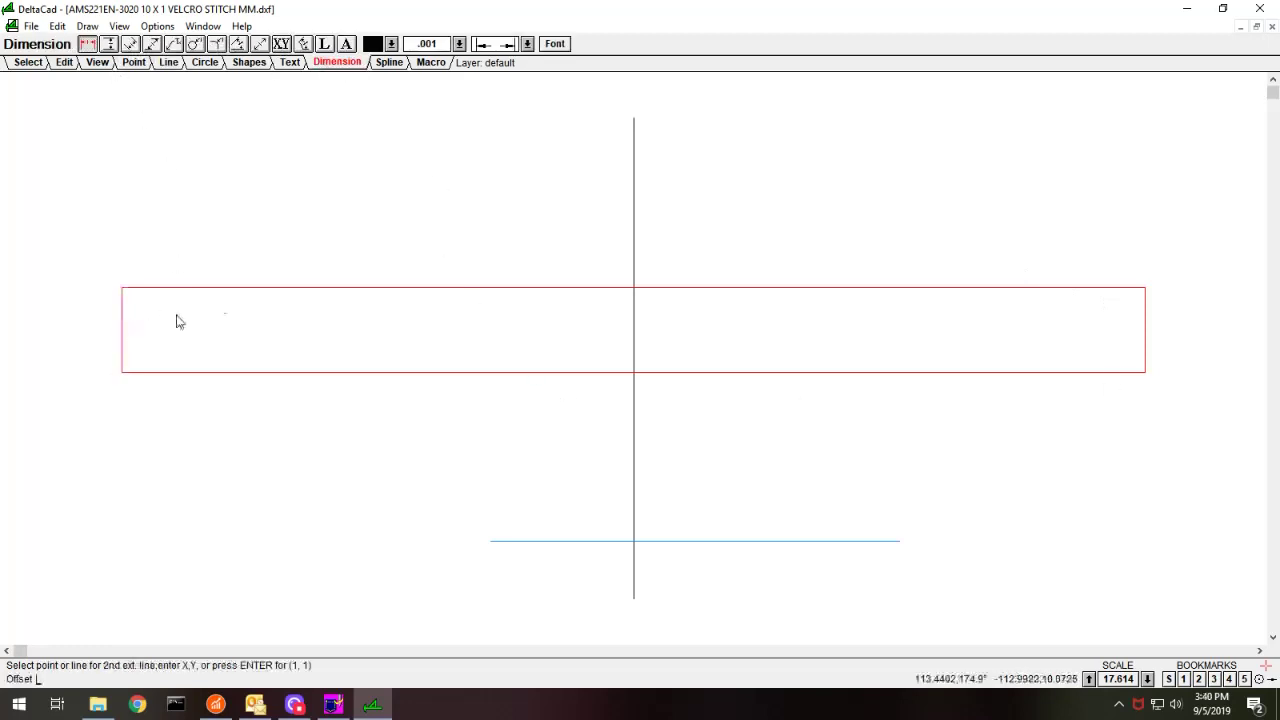
pyautogui.click(1141, 332)
pyautogui.click(820, 211)
pyautogui.click(763, 429)
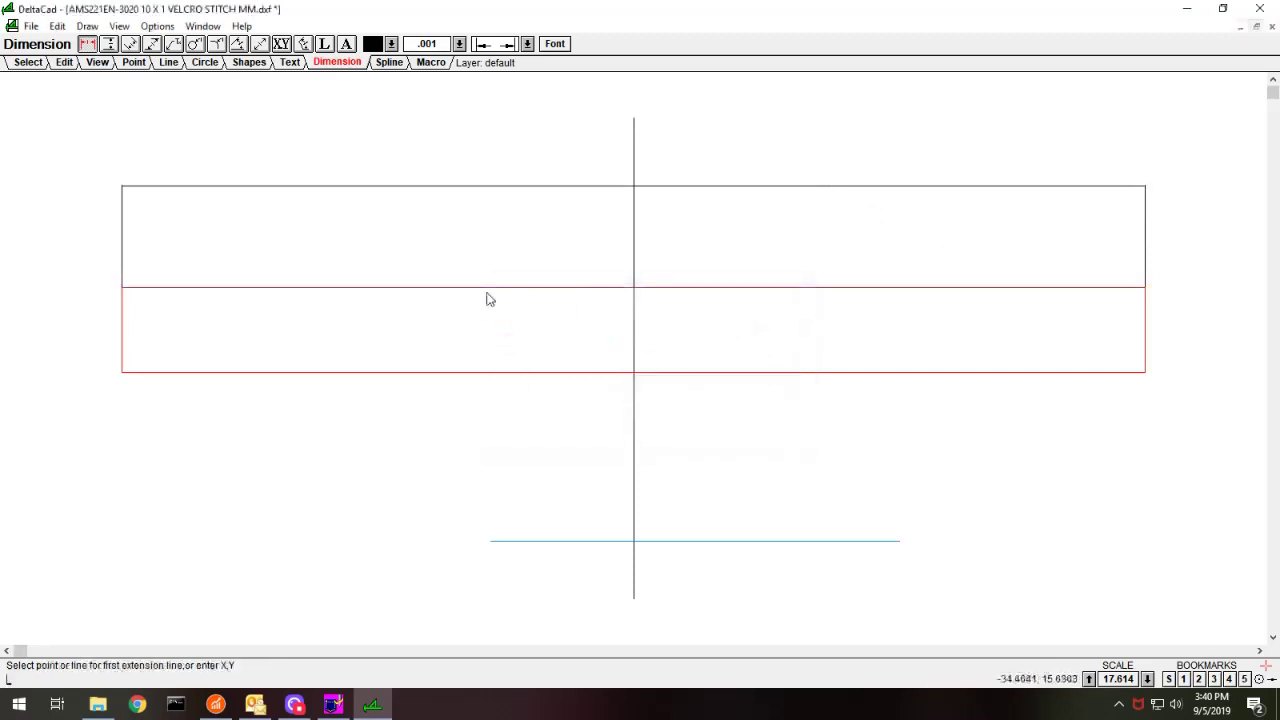
pyautogui.click(57, 26)
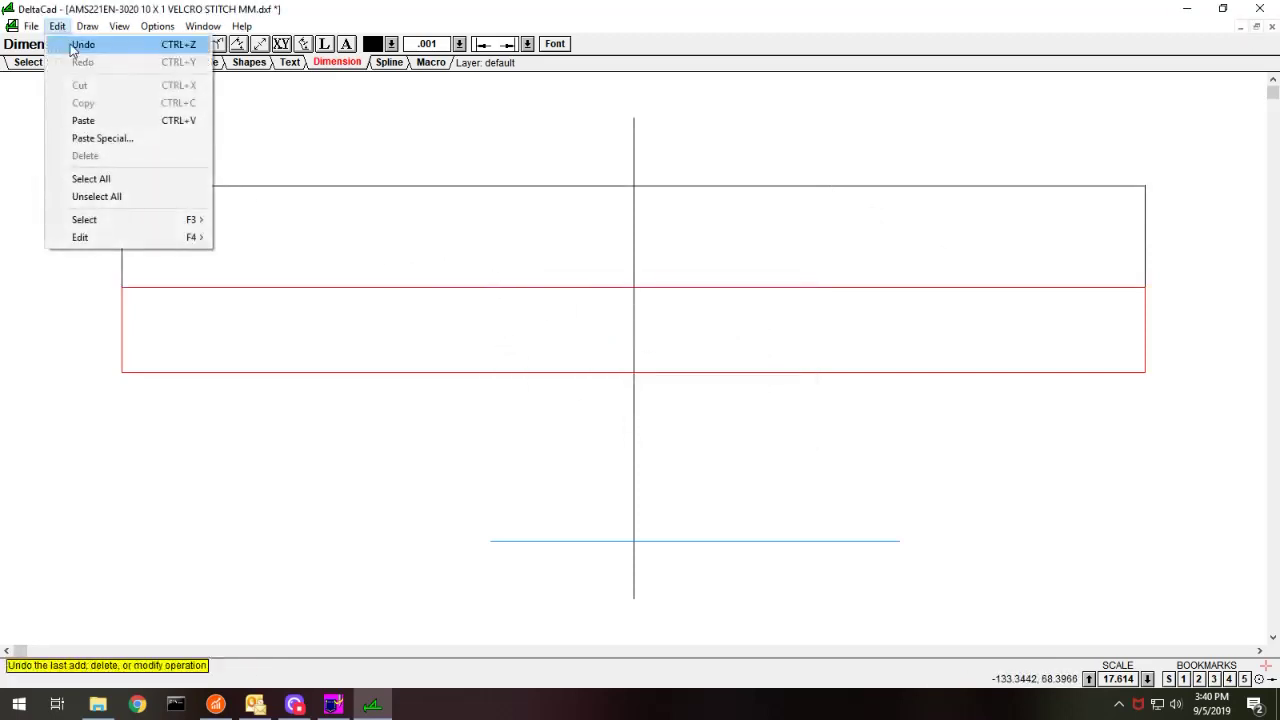
pyautogui.click(80, 43)
# Step: Set the dimension text size to 108
pyautogui.click(550, 45)
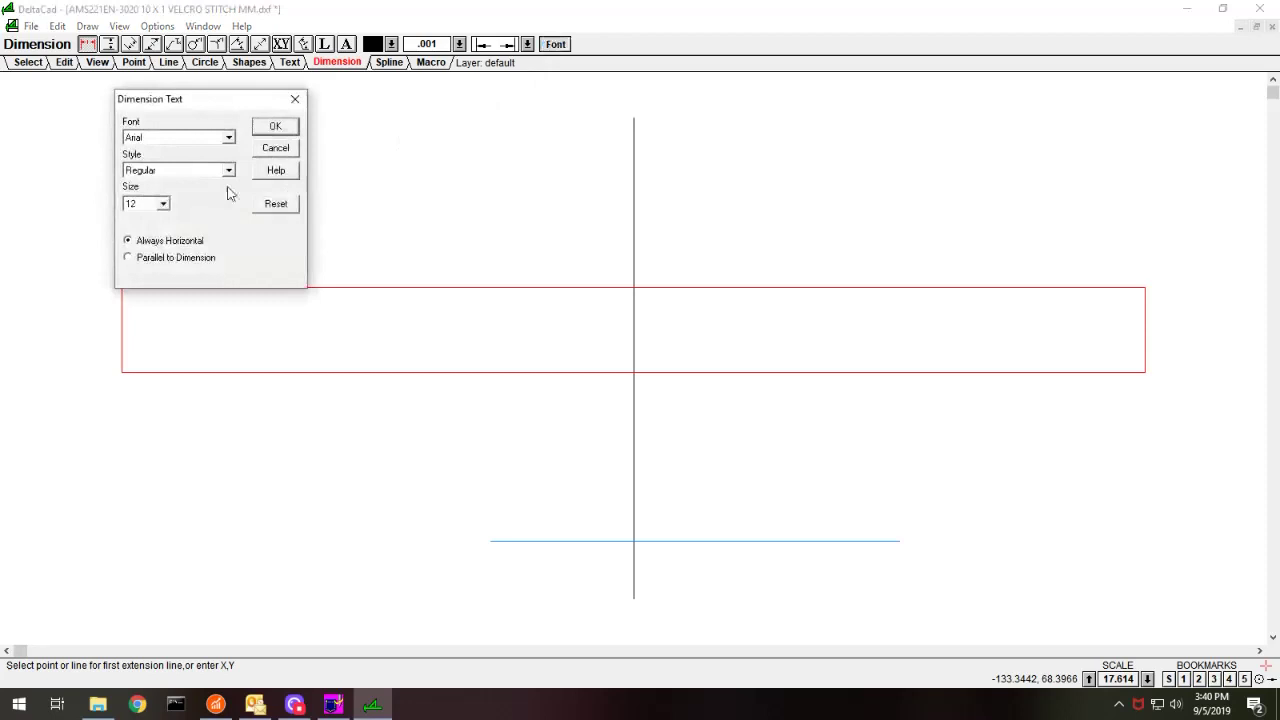
pyautogui.click(163, 203)
pyautogui.scroll(-4, 168, 240)
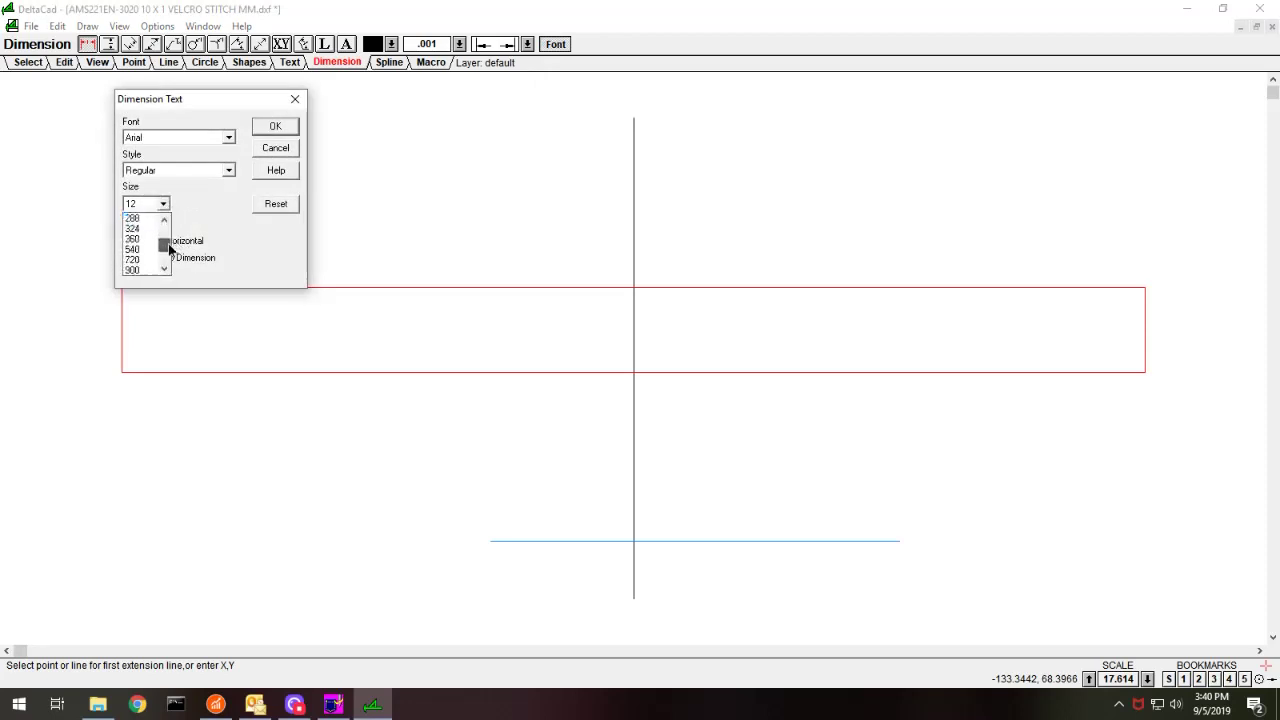
pyautogui.click(154, 230)
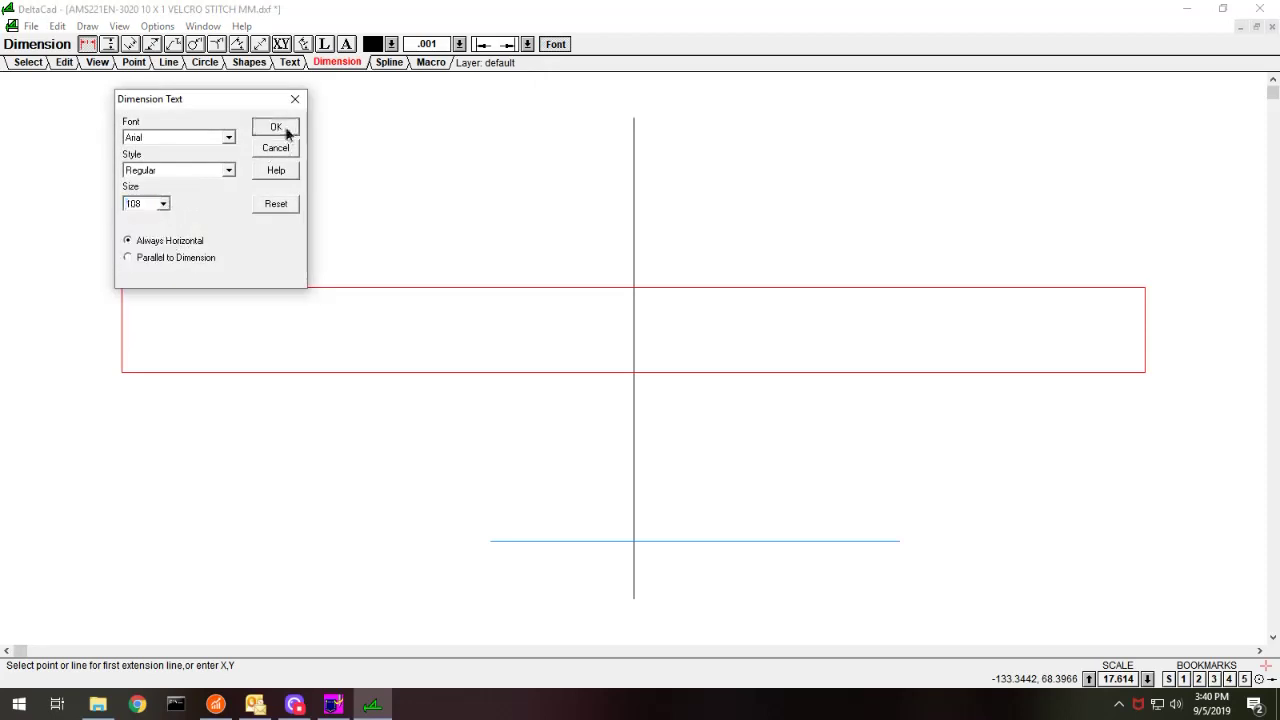
pyautogui.click(276, 127)
# Step: Dimension the rectangle's 245.745 width above it
pyautogui.click(124, 316)
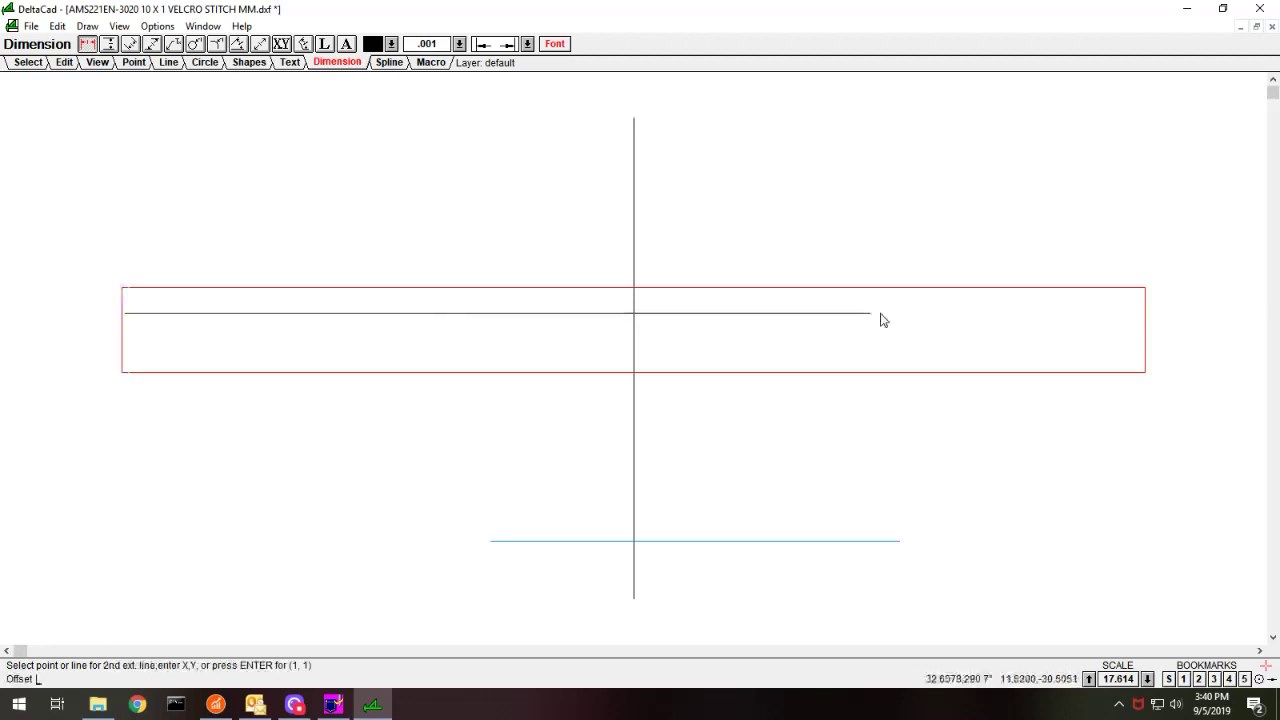
pyautogui.click(1146, 323)
pyautogui.click(864, 212)
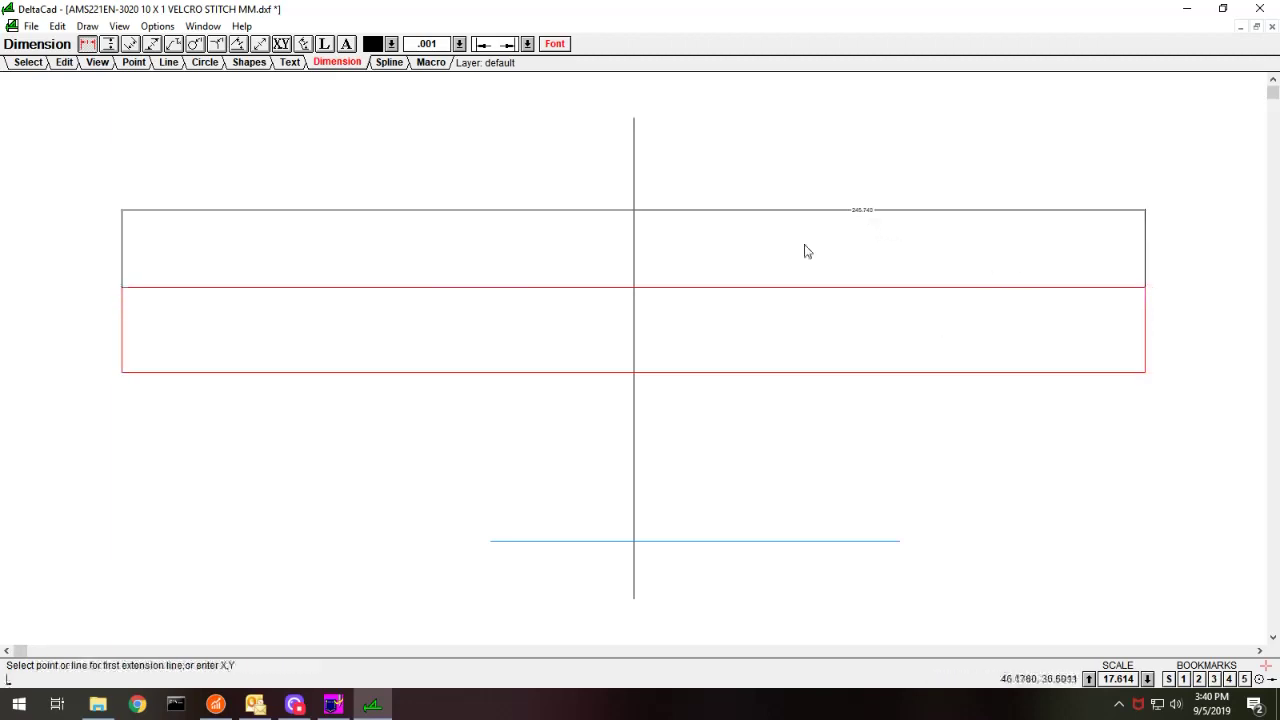
pyautogui.scroll(1, 978, 198)
pyautogui.scroll(2, 797, 257)
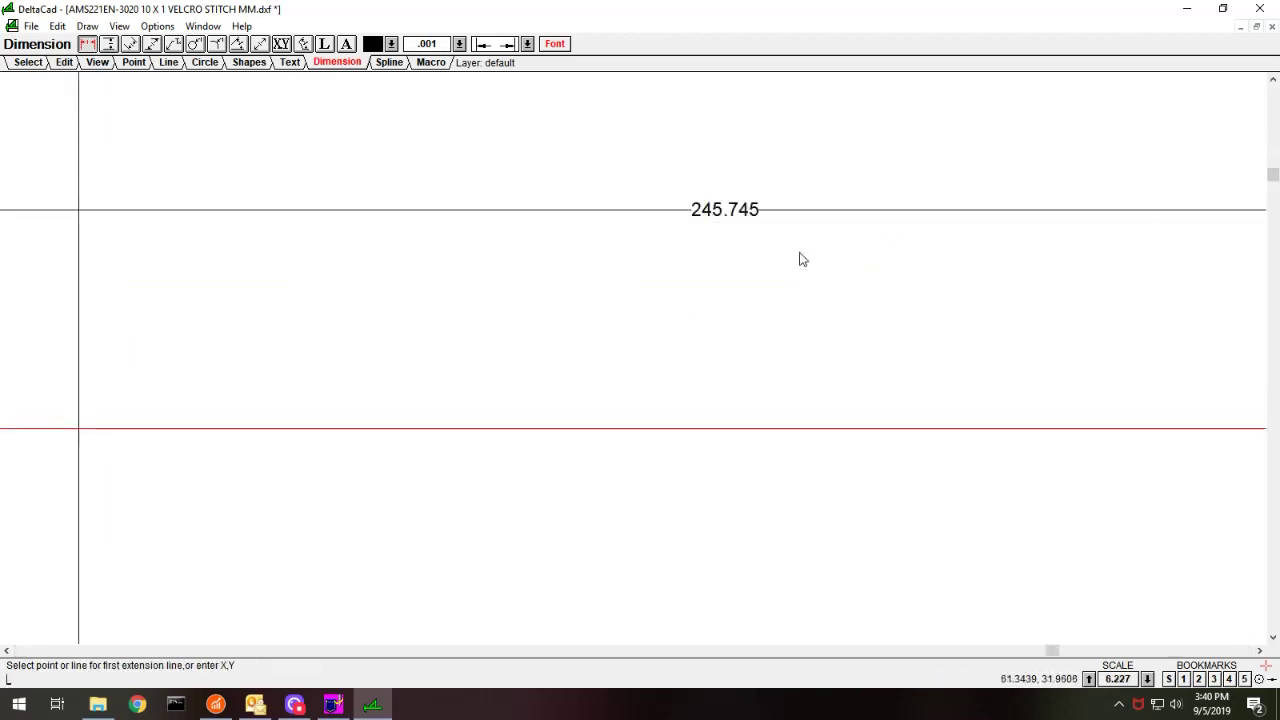
pyautogui.scroll(-3, 800, 257)
pyautogui.scroll(-1, 805, 260)
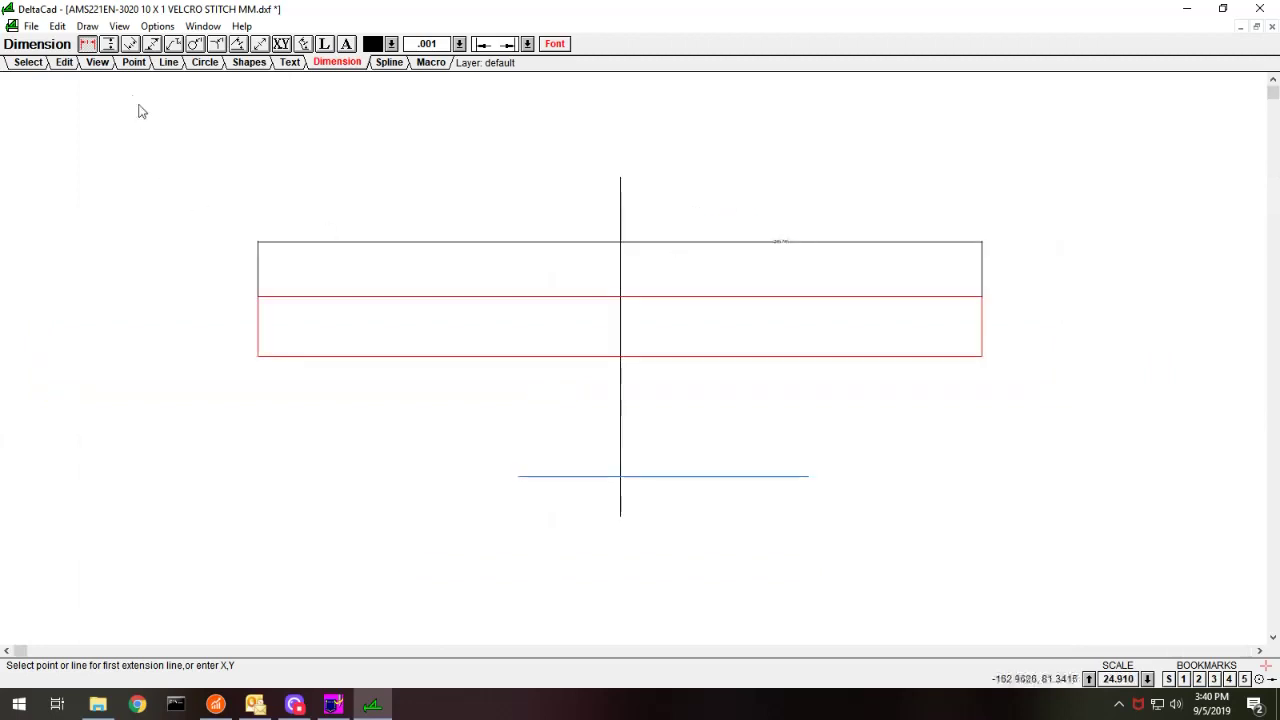
# Step: Add the 20.320 vertical height dimension at the rectangle's left end
pyautogui.click(108, 44)
pyautogui.click(297, 299)
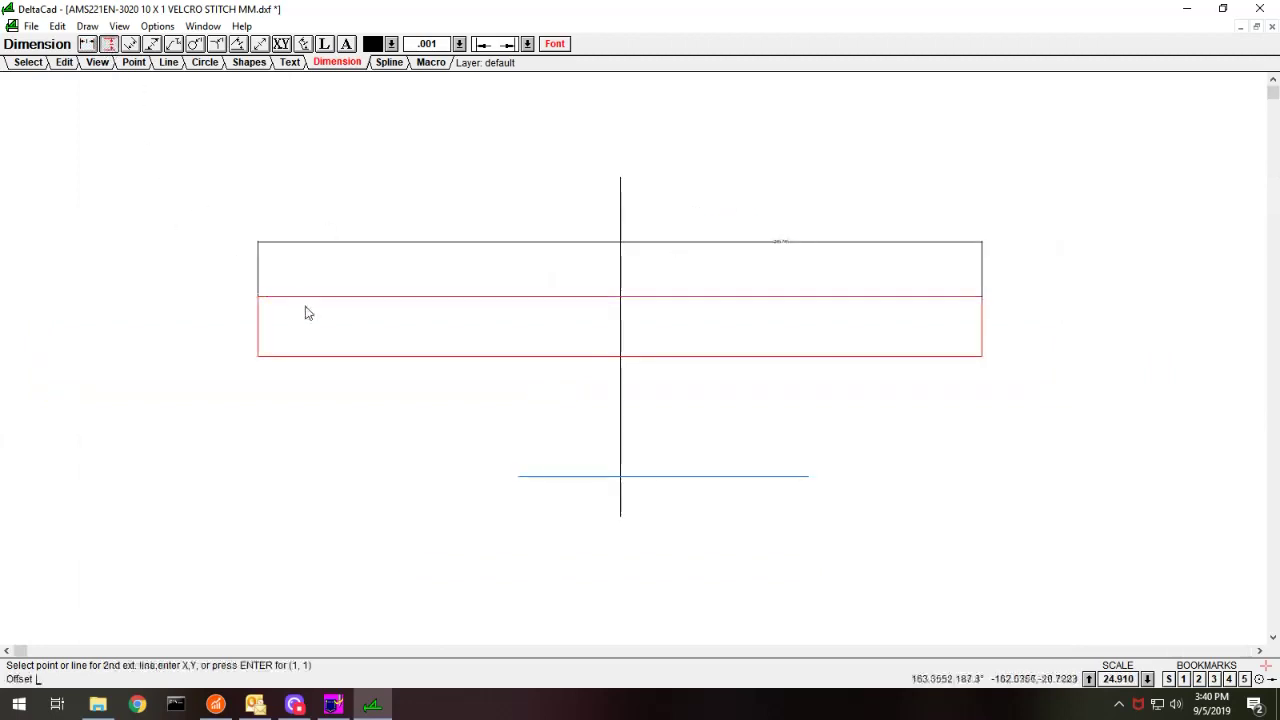
pyautogui.click(313, 357)
pyautogui.click(264, 400)
pyautogui.scroll(3, 229, 423)
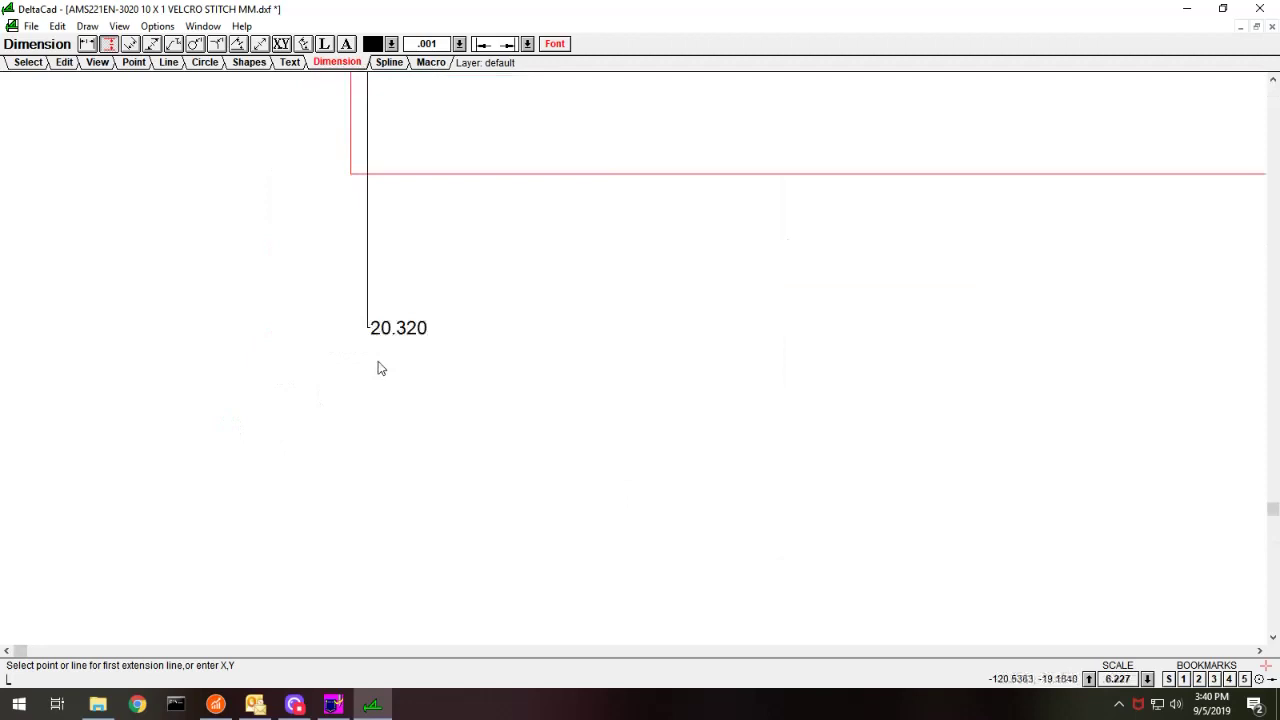
pyautogui.scroll(-1, 381, 371)
pyautogui.scroll(-2, 381, 371)
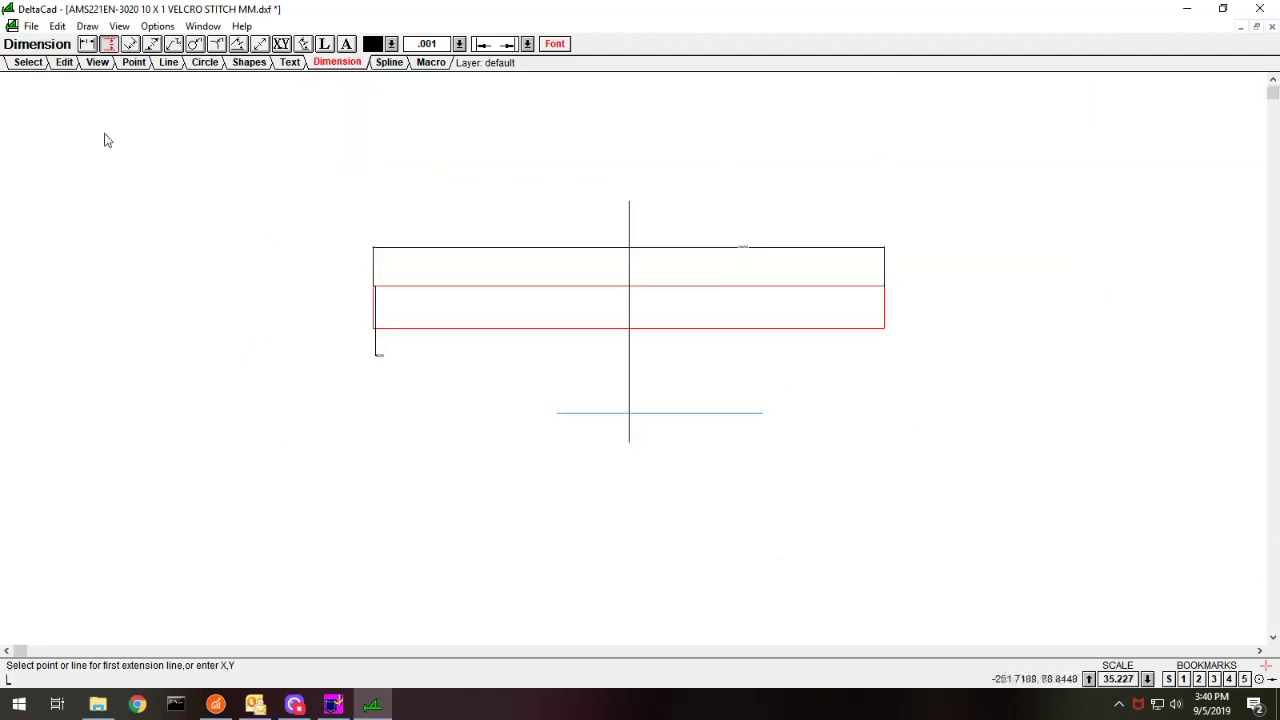
# Step: Erase the 245.745 width and 20.320 height dimensions with the Erase tool
pyautogui.click(65, 63)
pyautogui.click(110, 44)
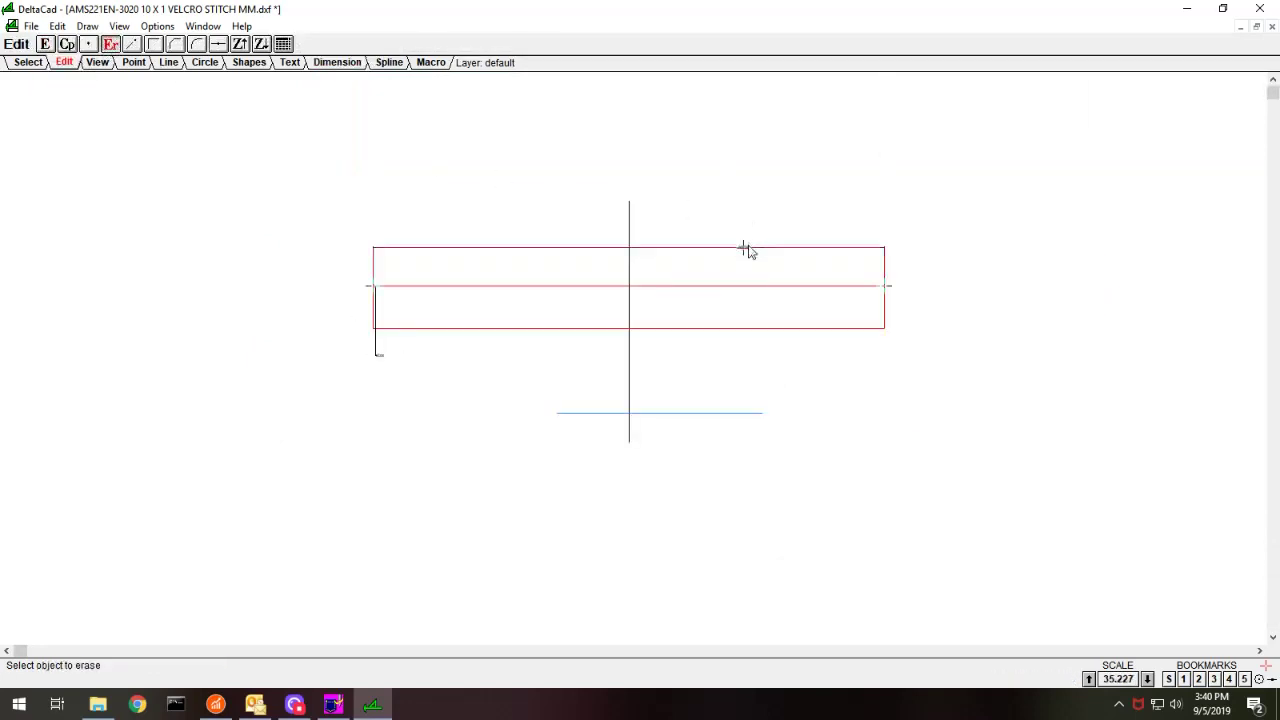
pyautogui.click(750, 247)
pyautogui.click(378, 354)
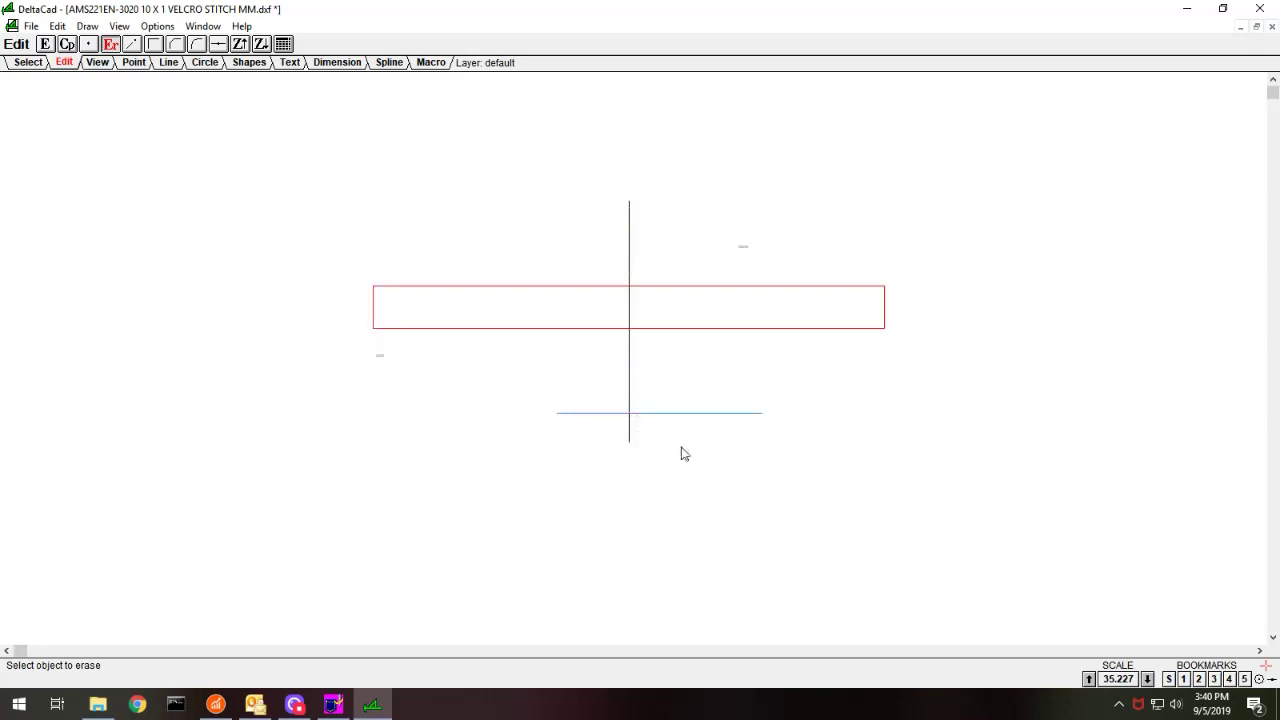
pyautogui.scroll(2, 709, 457)
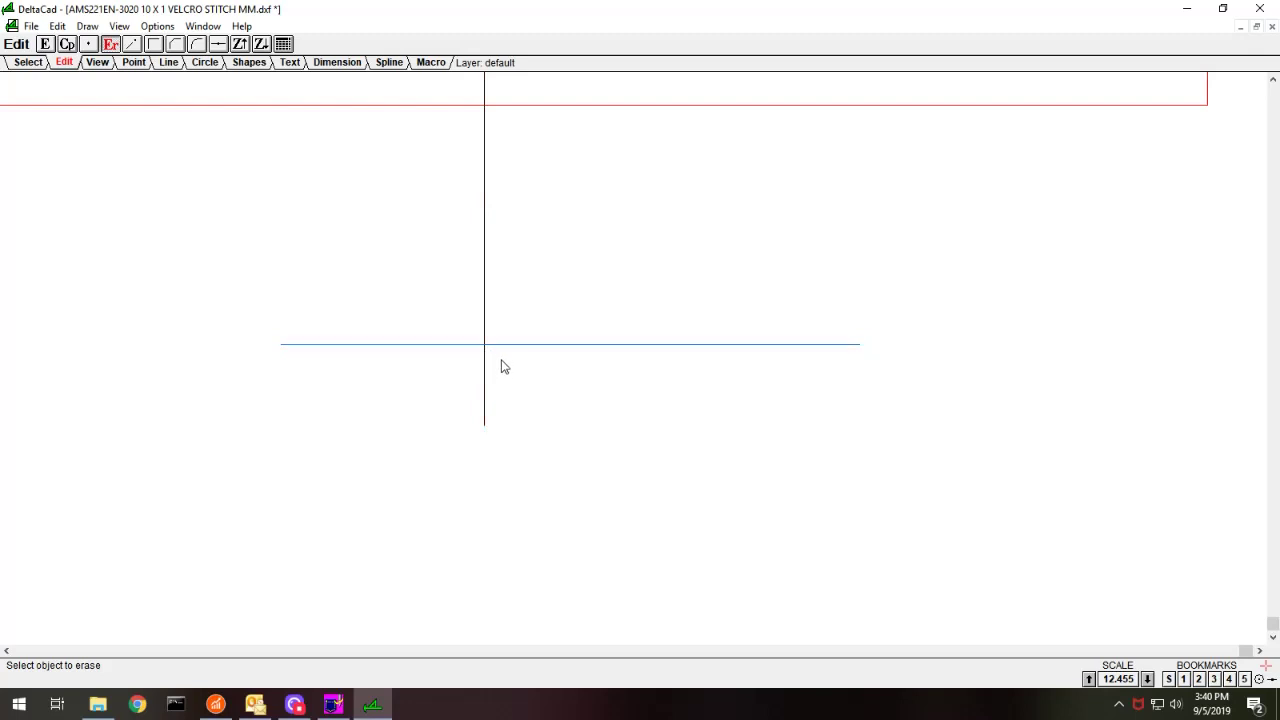
pyautogui.scroll(-2, 502, 368)
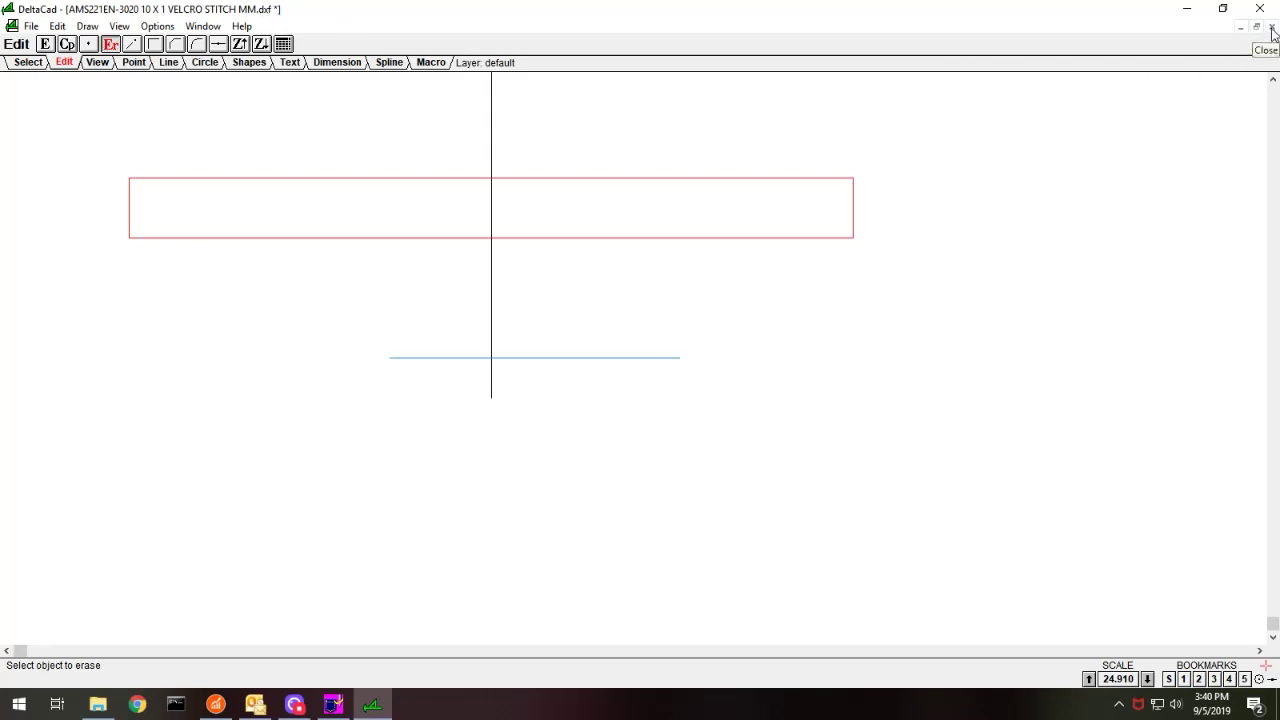
# Step: Close the DeltaCad drawing without saving and switch to the JUKI PM-1 window
pyautogui.click(1272, 29)
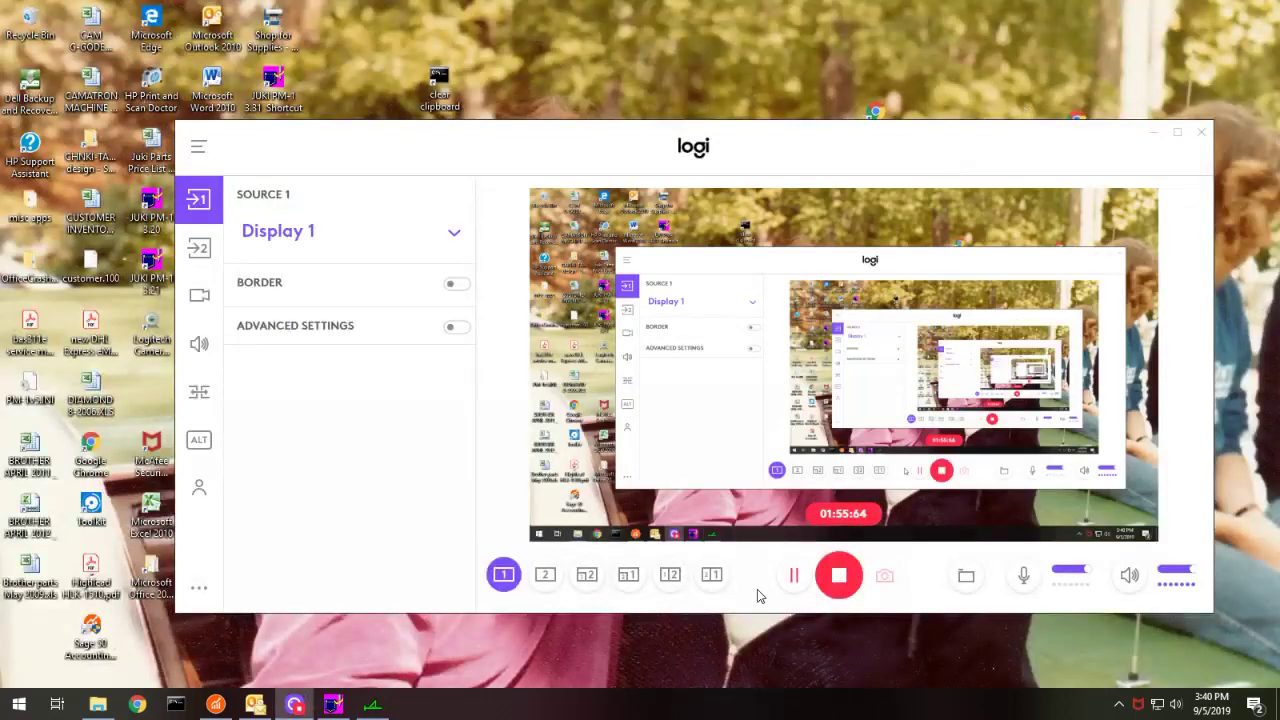
pyautogui.click(333, 704)
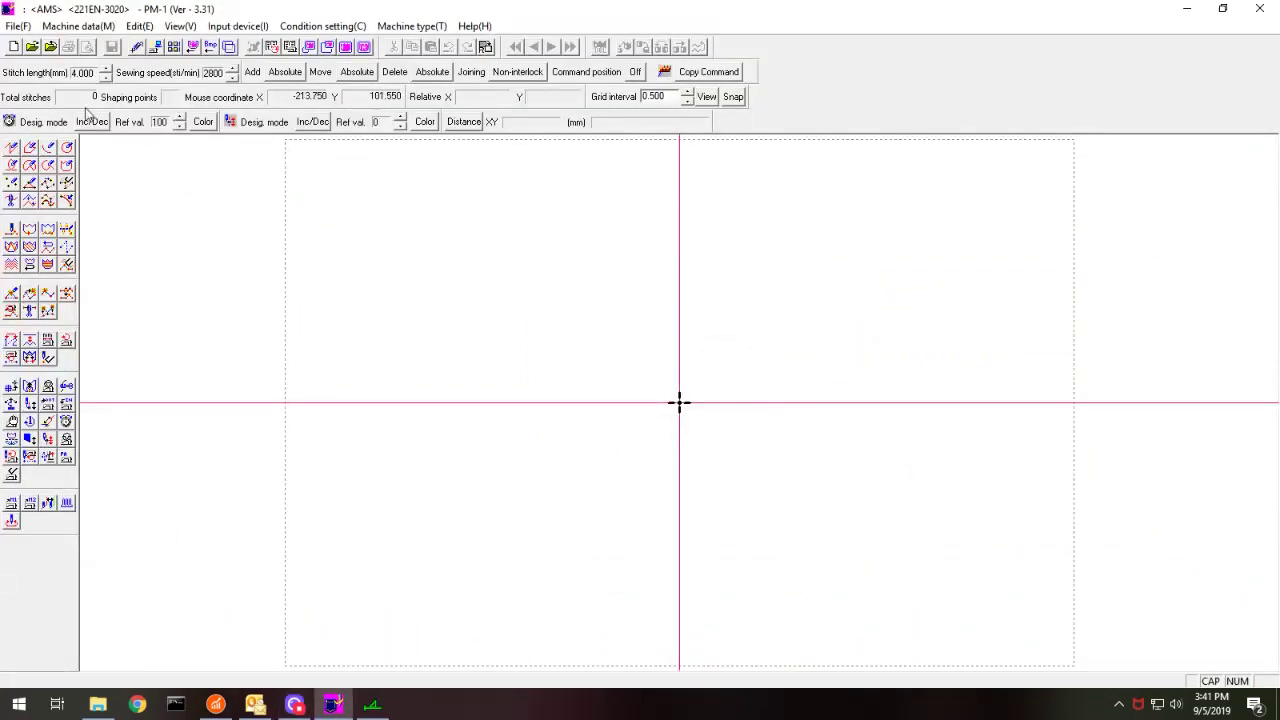
# Step: Open AMS221EN-3020 10 X 1 VELCRO STITCH MM.dxf from the C:\AMS folder
pyautogui.click(22, 27)
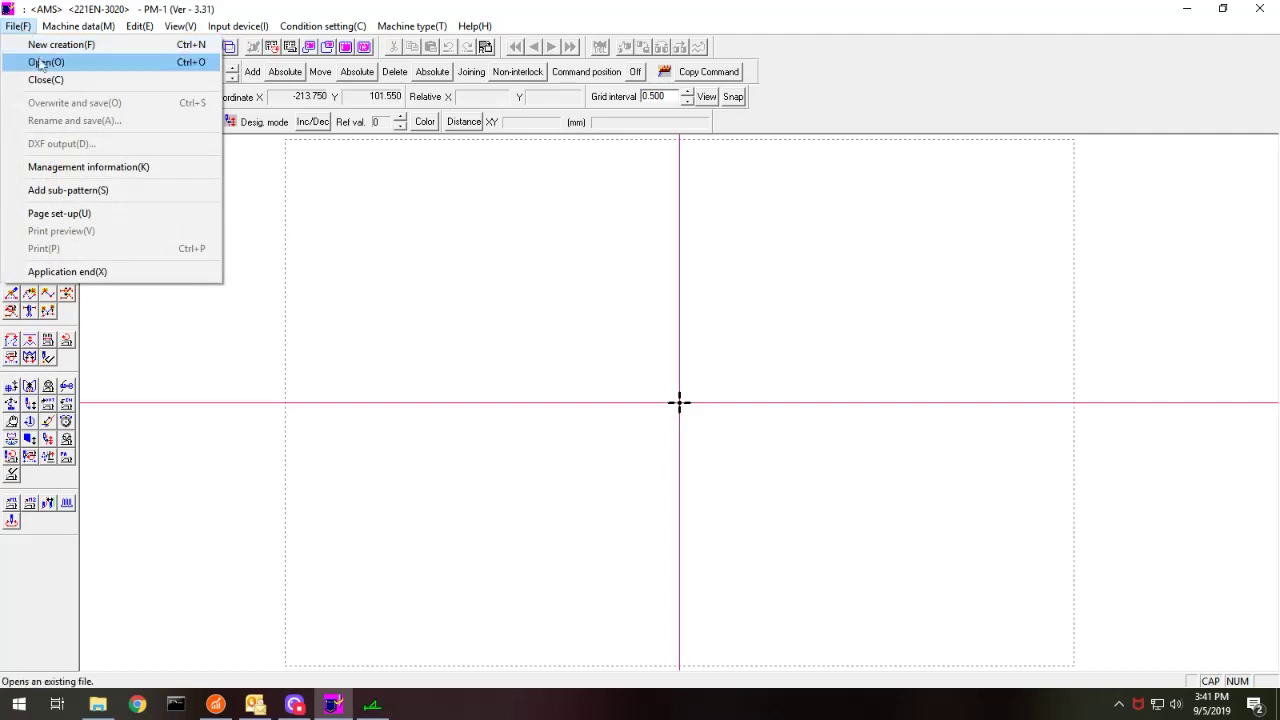
pyautogui.click(41, 63)
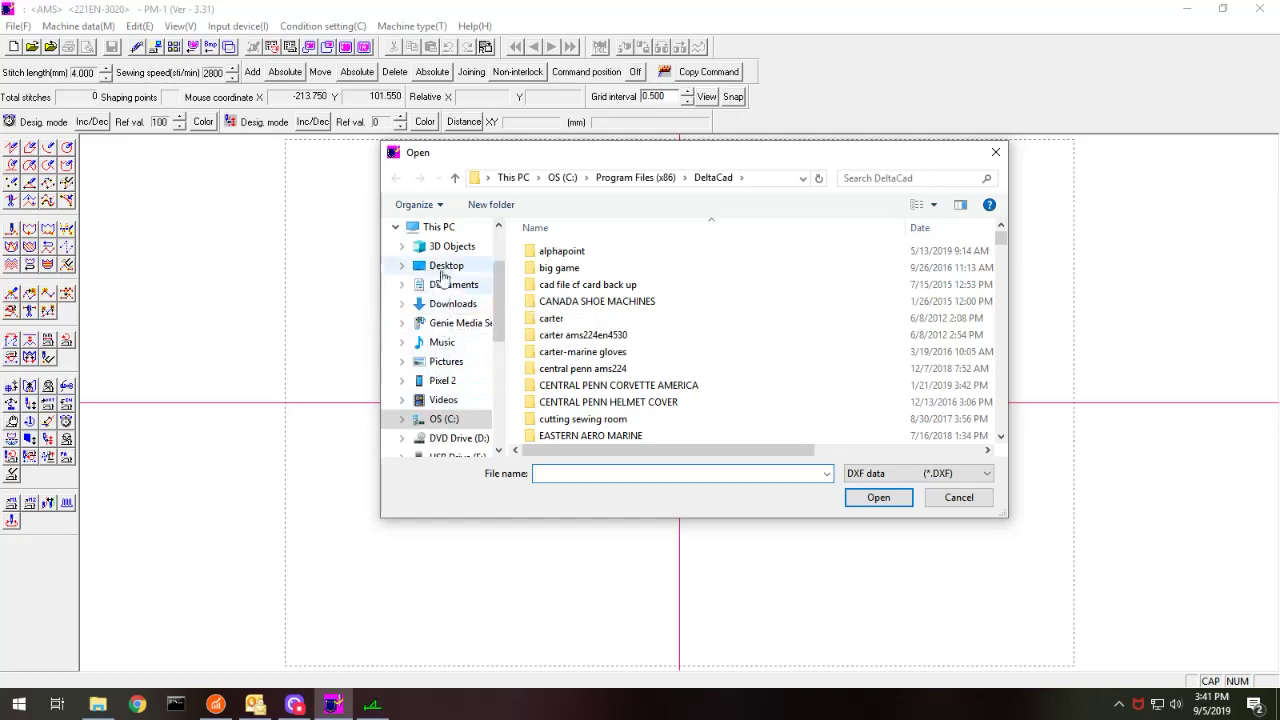
pyautogui.click(444, 419)
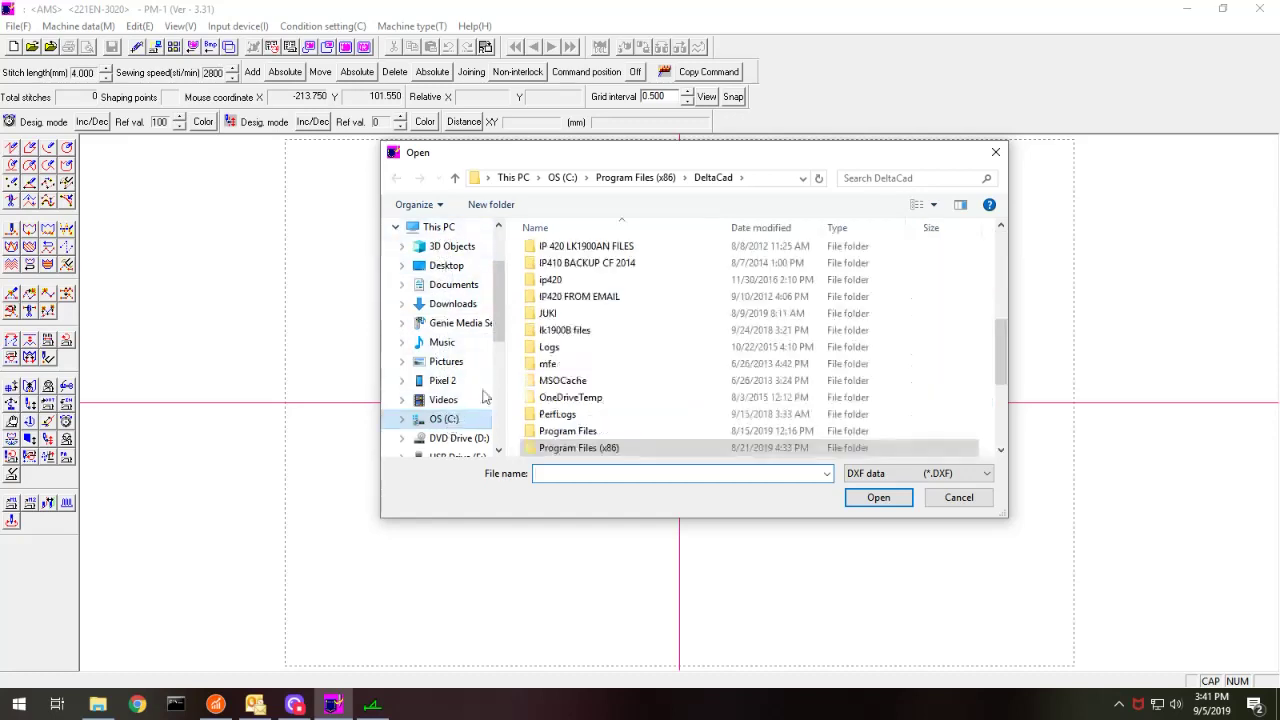
pyautogui.scroll(3, 588, 335)
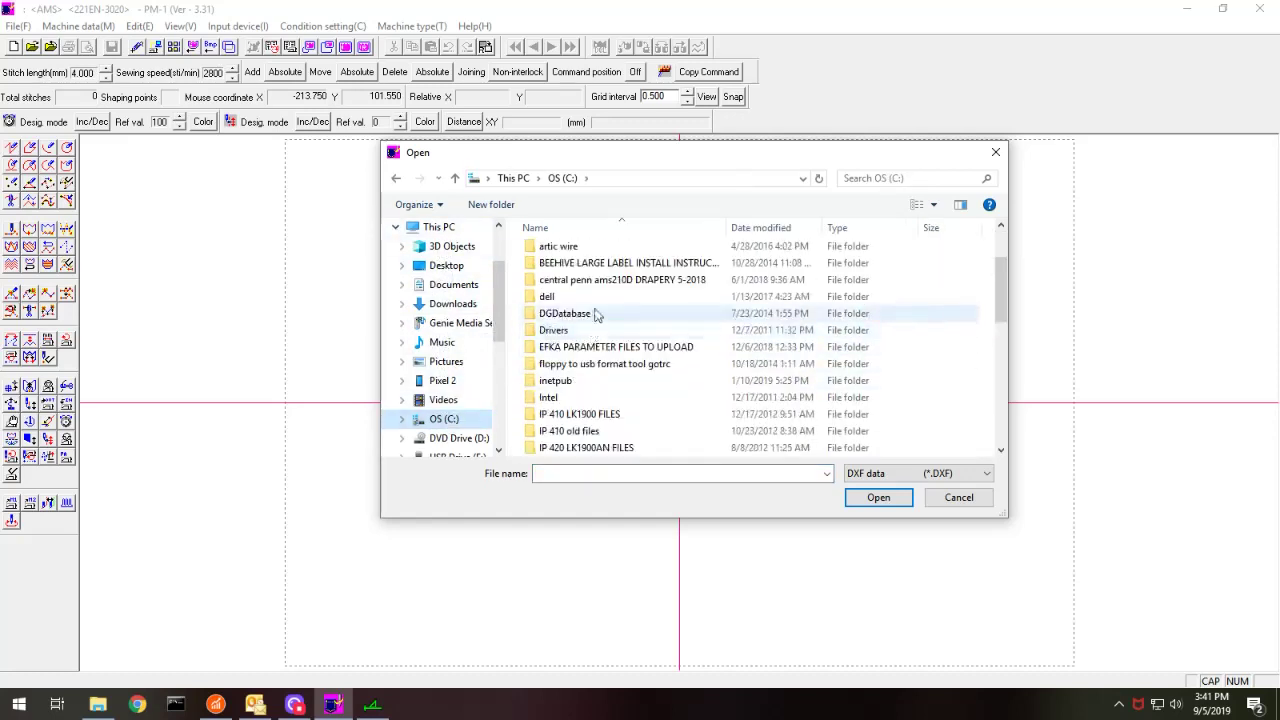
pyautogui.scroll(2, 580, 300)
pyautogui.doubleClick(556, 268)
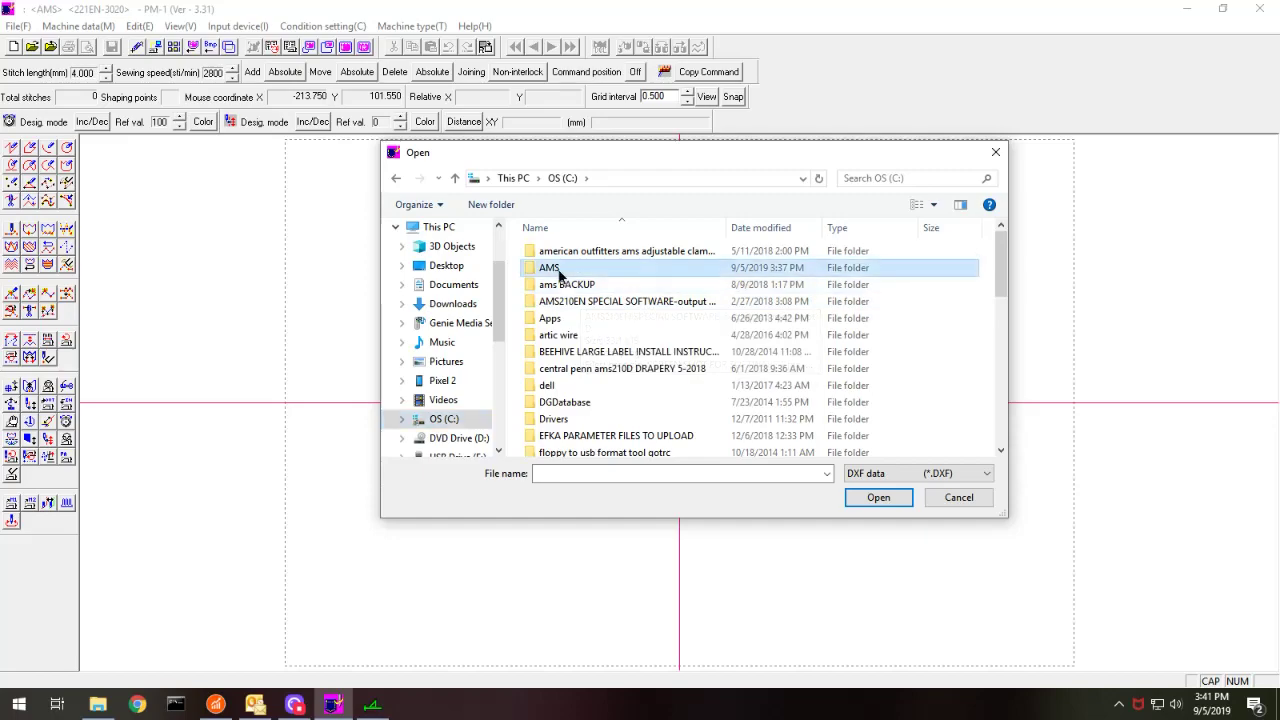
pyautogui.moveTo(1006, 244); pyautogui.dragTo(1003, 441)
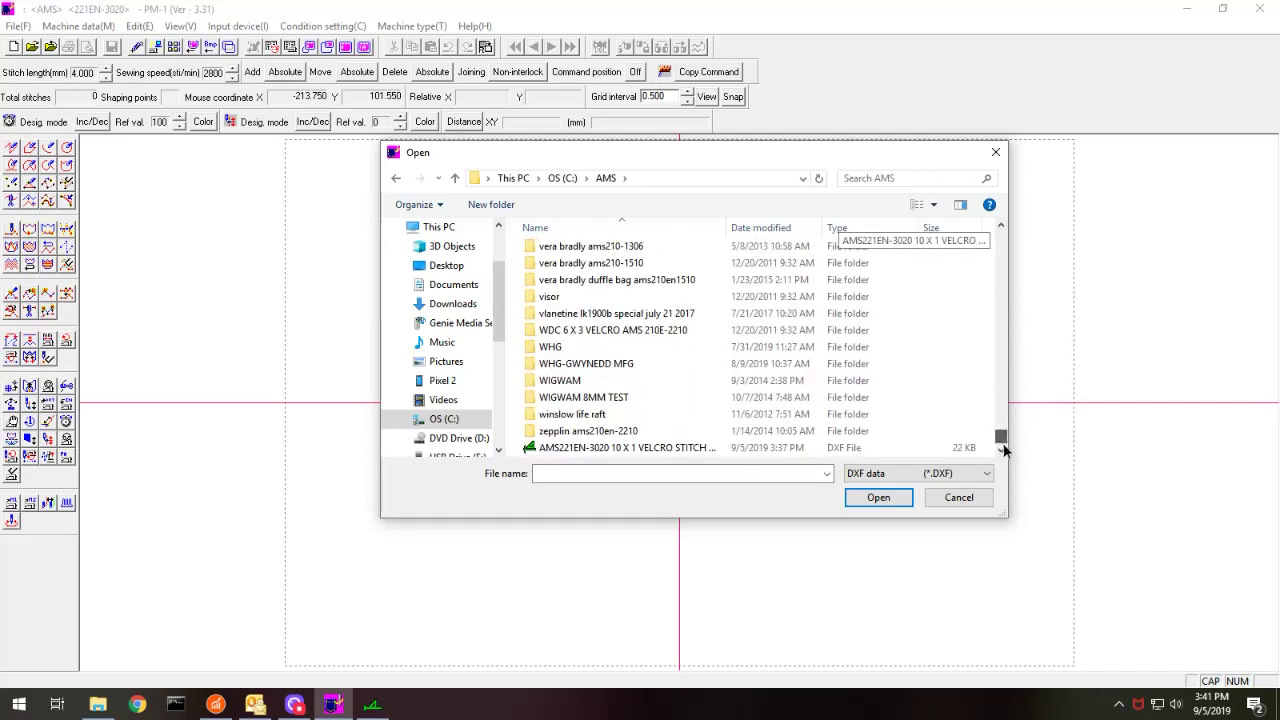
pyautogui.click(690, 448)
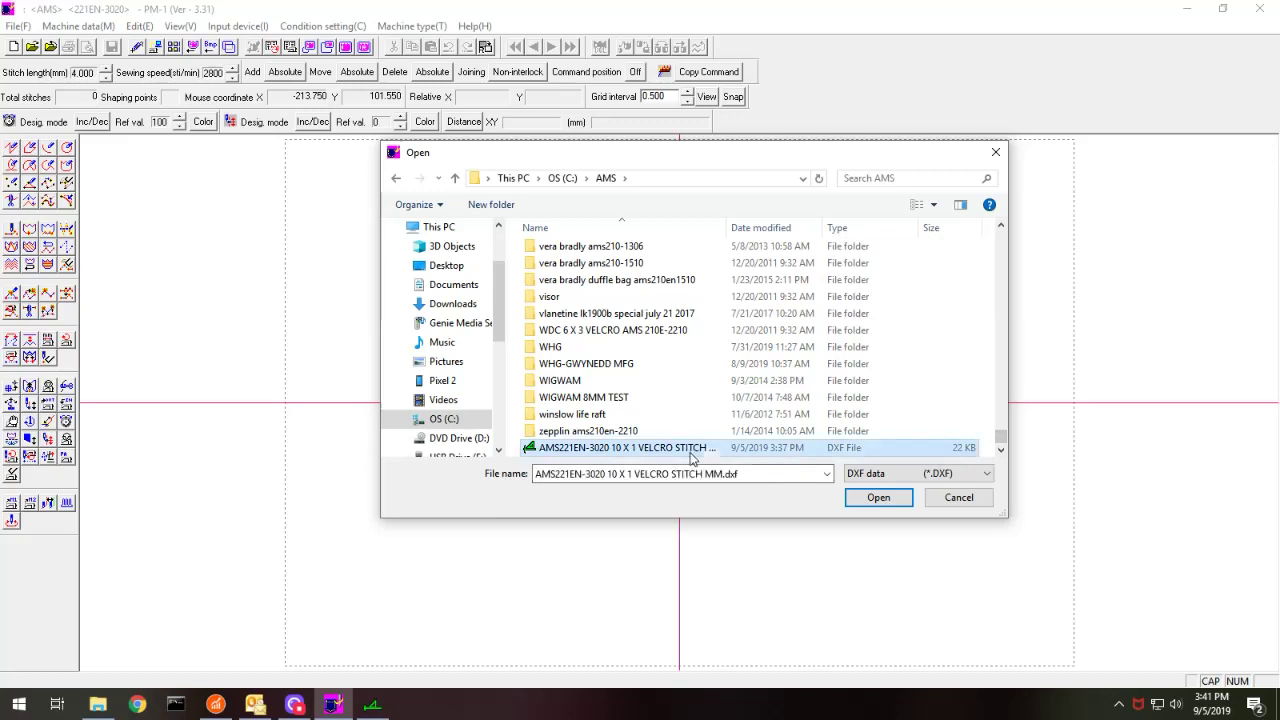
pyautogui.click(866, 500)
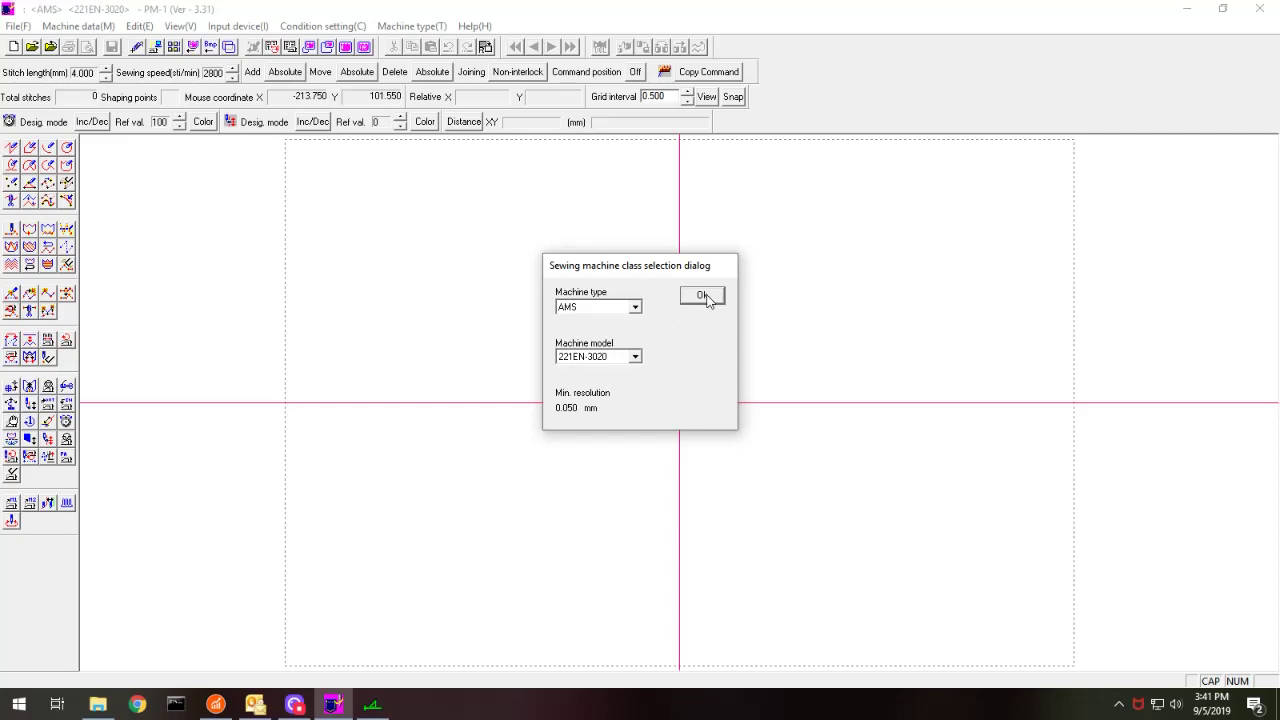
# Step: Accept AMS 221EN-3020 as the sewing machine class to reach the DXF input settings
pyautogui.click(704, 297)
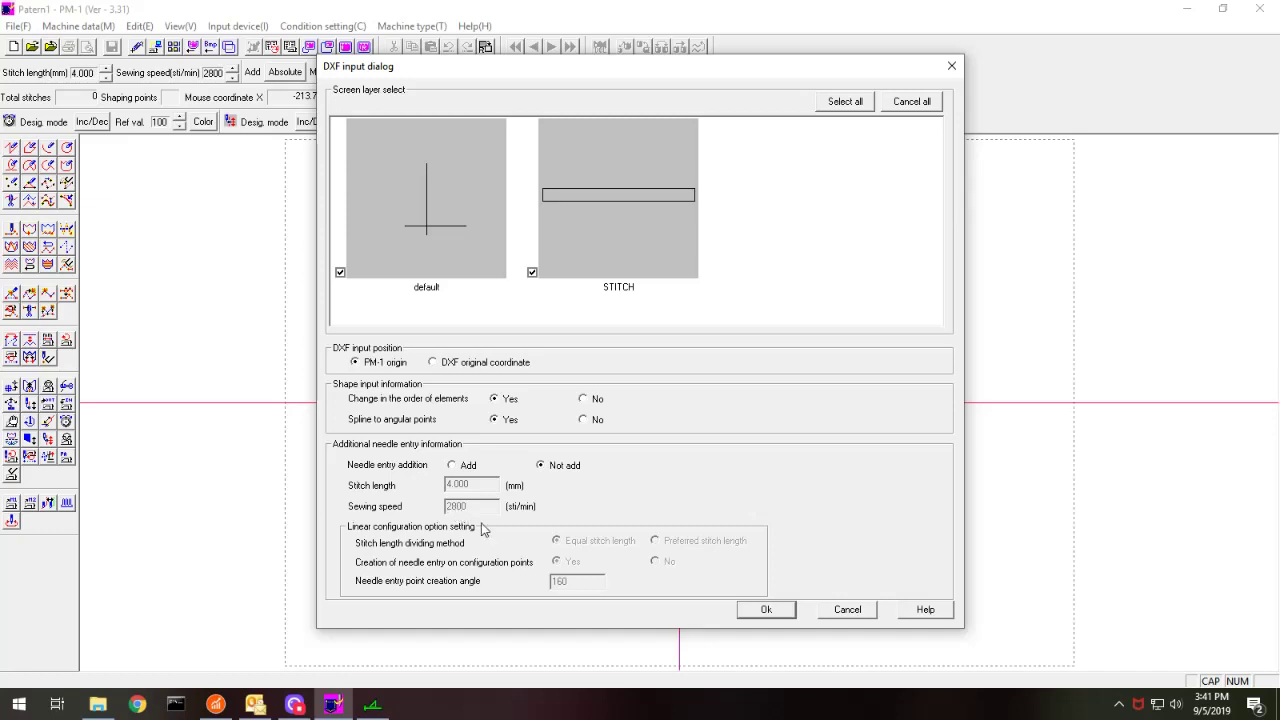
# Step: Confirm the DXF input settings and zoom to inspect the imported velcro rectangle
pyautogui.click(765, 610)
pyautogui.scroll(-1, 740, 566)
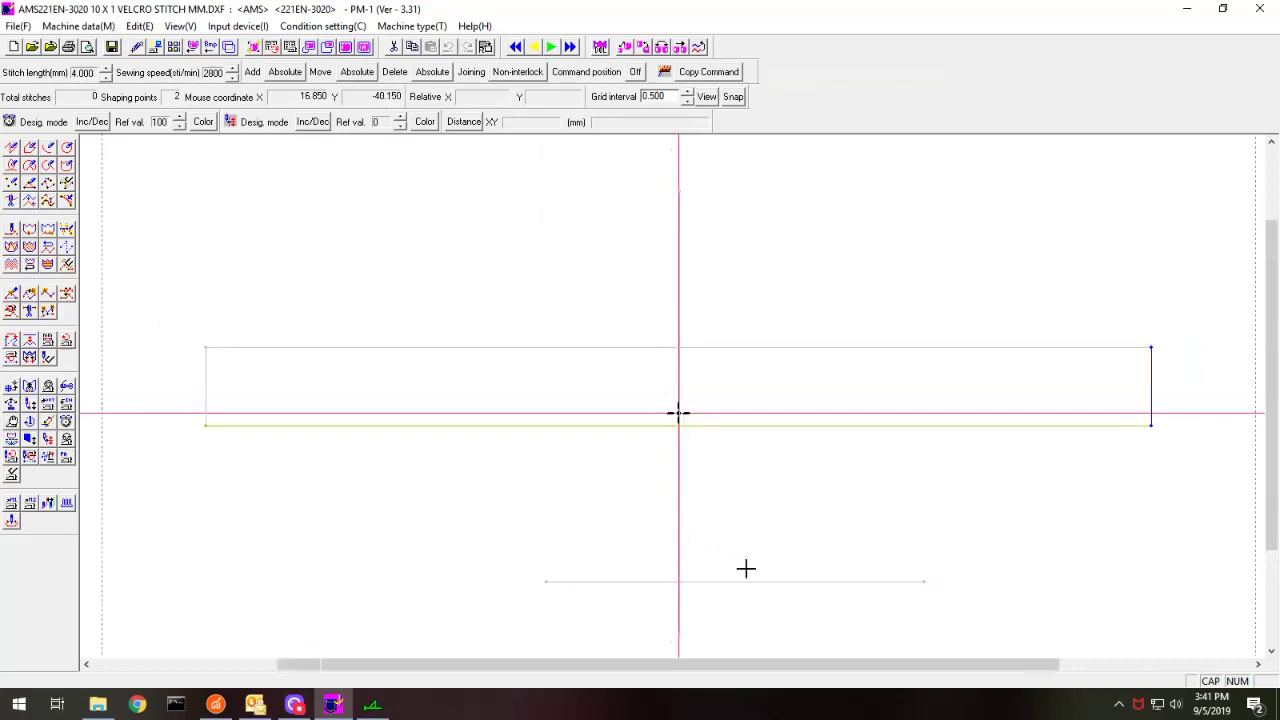
pyautogui.scroll(2, 697, 514)
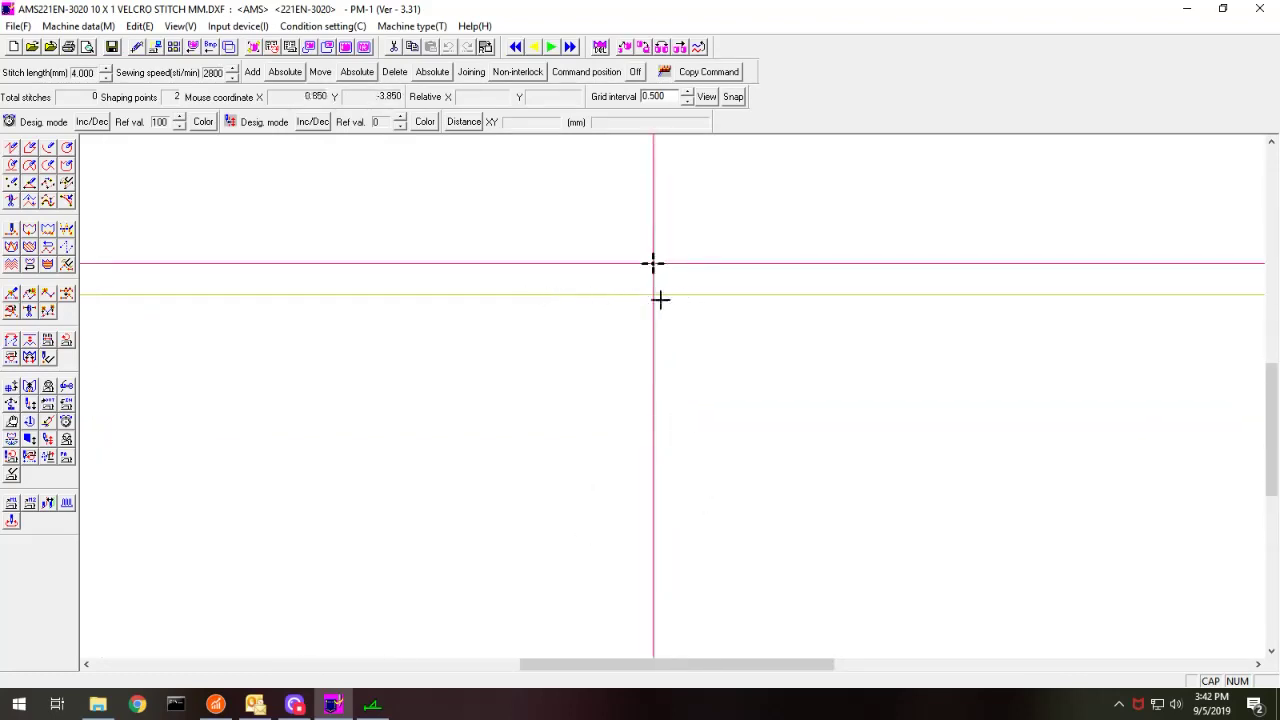
pyautogui.scroll(-3, 700, 471)
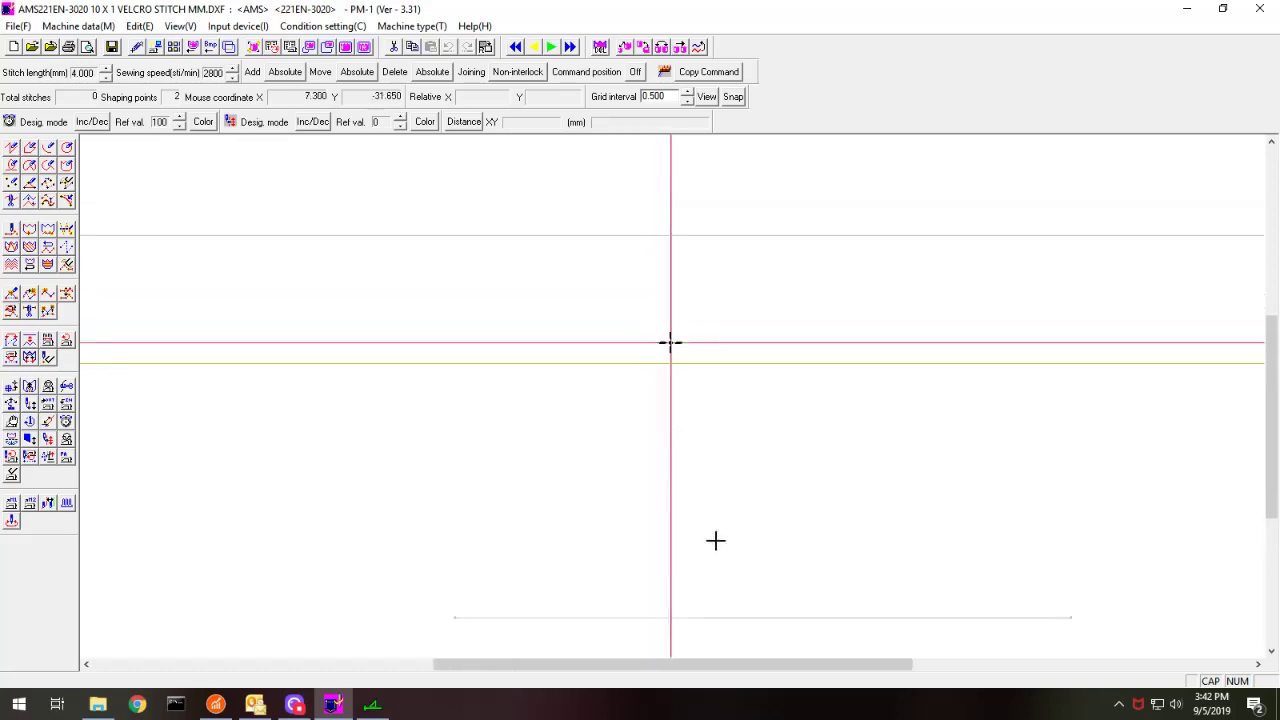
# Step: Enable keyboard add/move input and pick the bottom line's endpoint at 63.900, -43.950
pyautogui.scroll(-2, 637, 451)
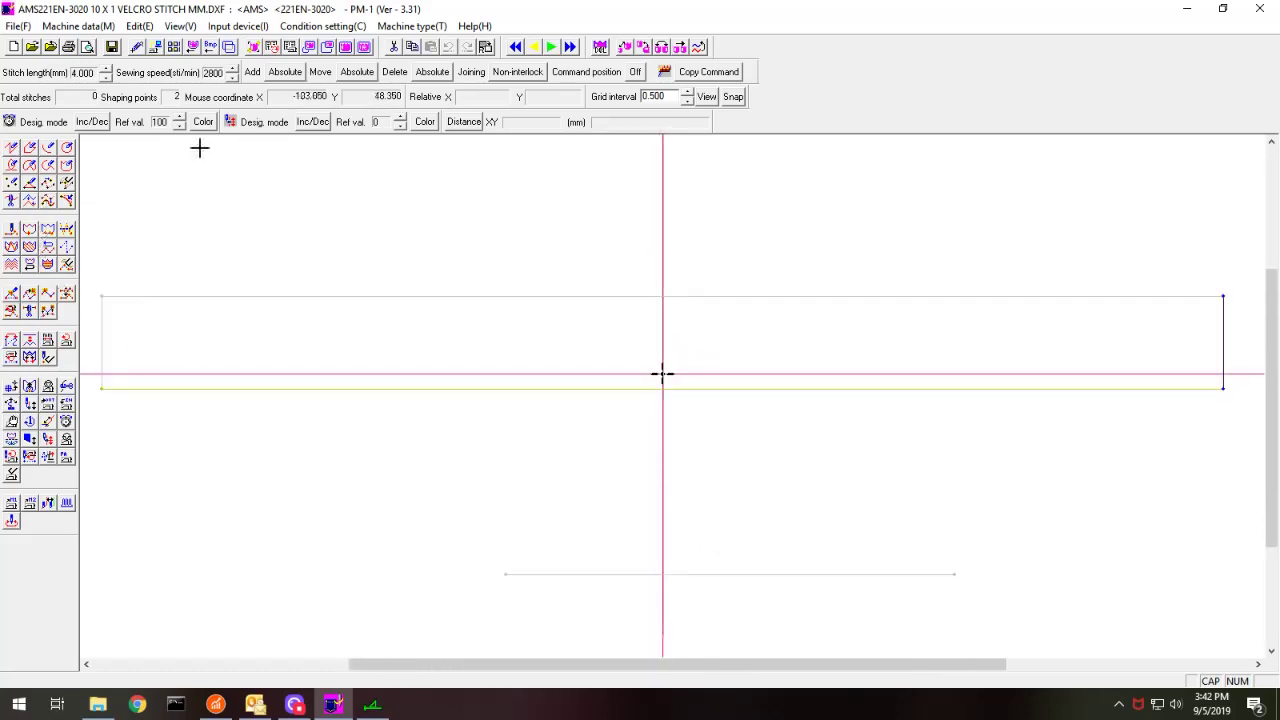
pyautogui.click(237, 26)
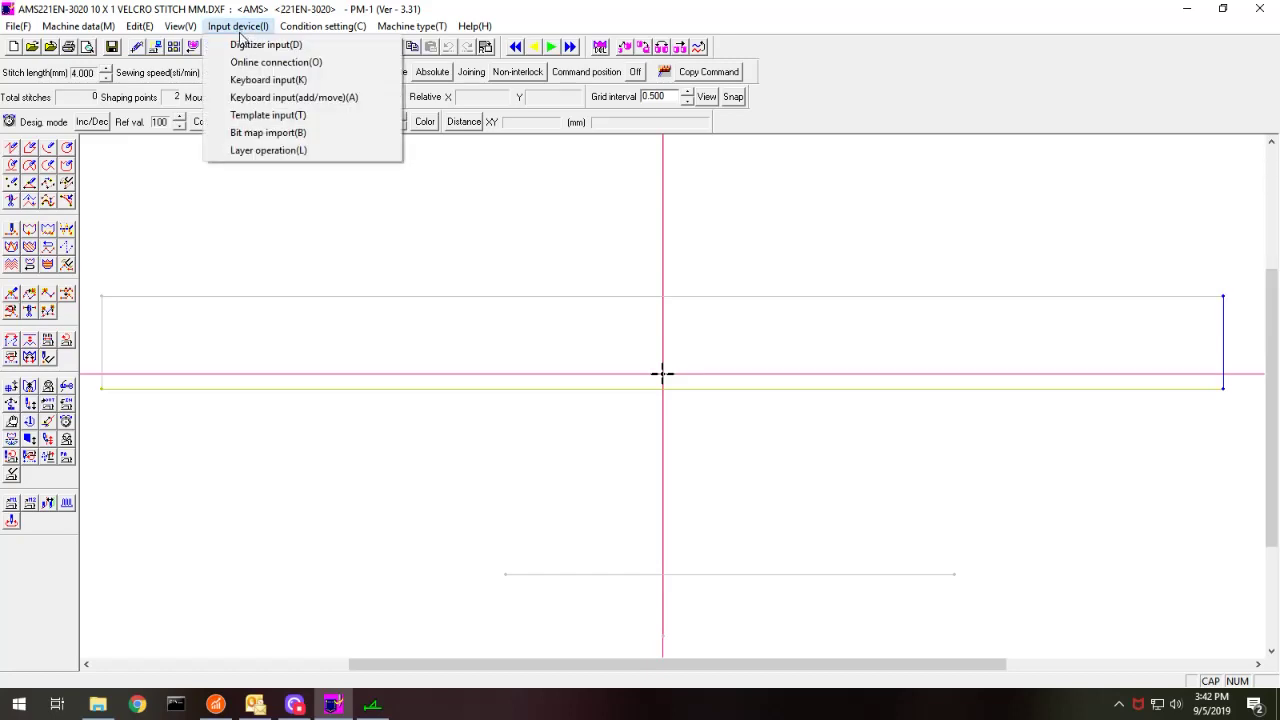
pyautogui.click(246, 98)
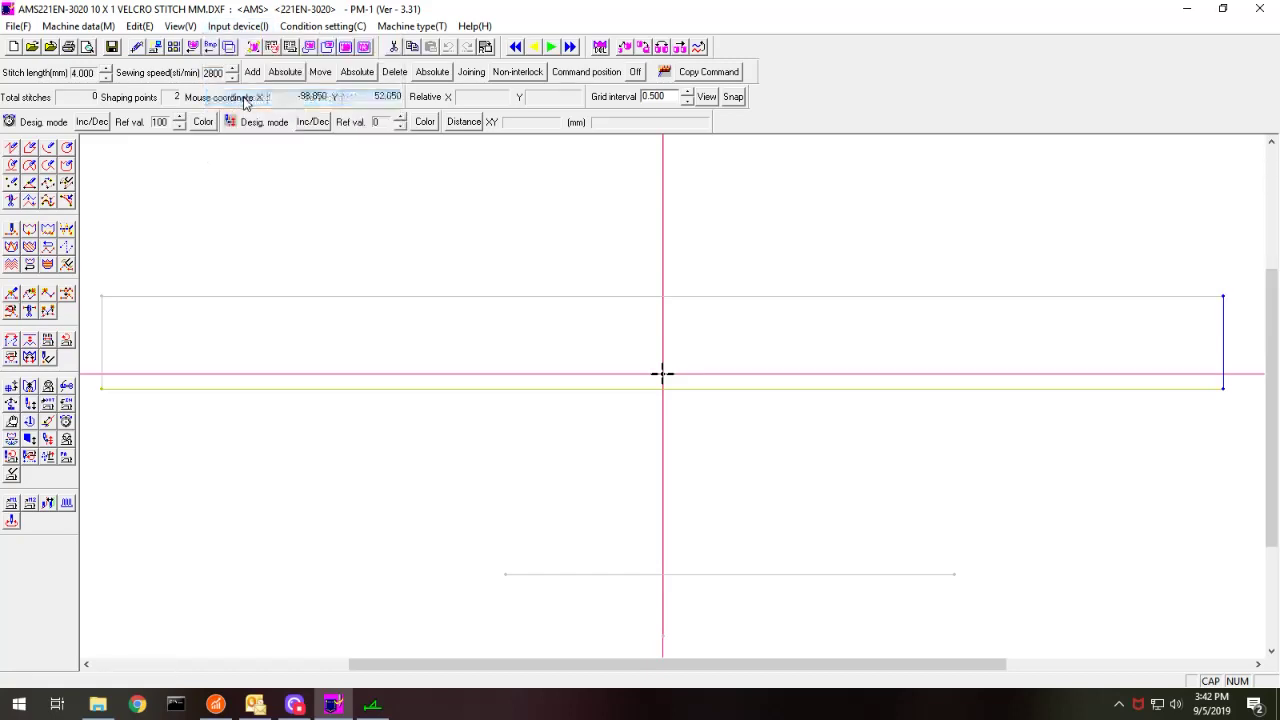
pyautogui.click(50, 194)
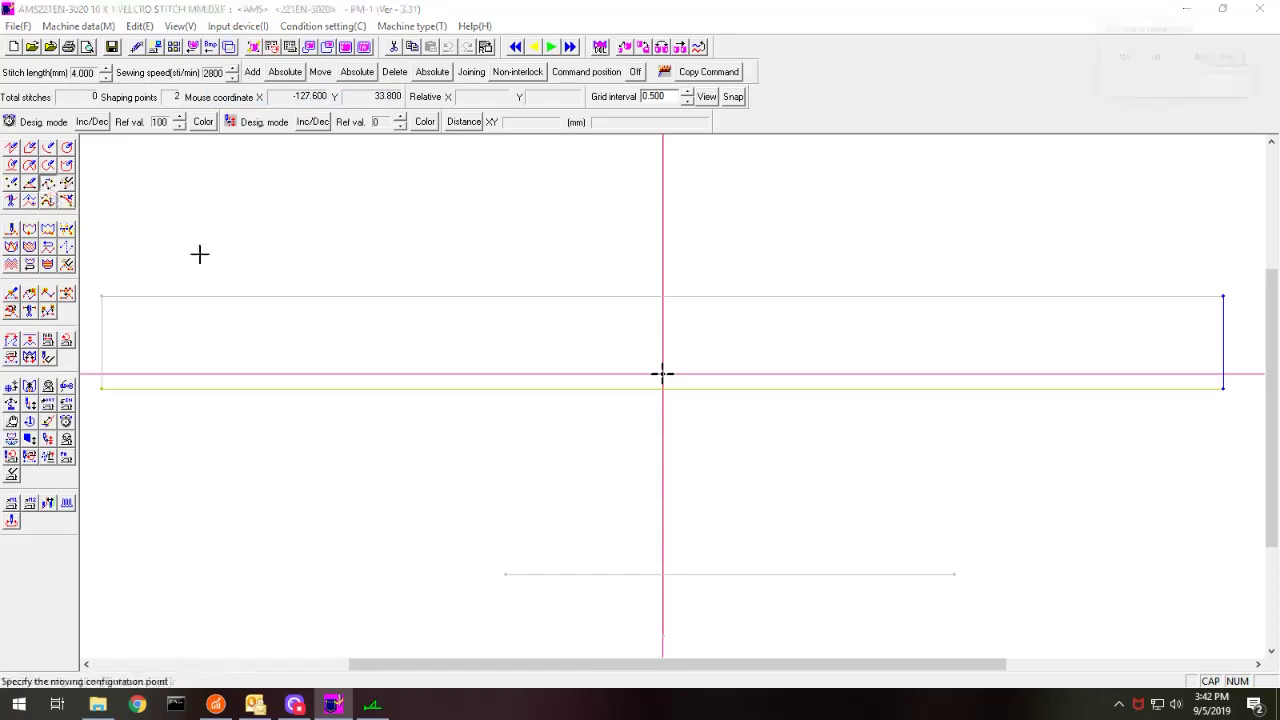
pyautogui.click(953, 575)
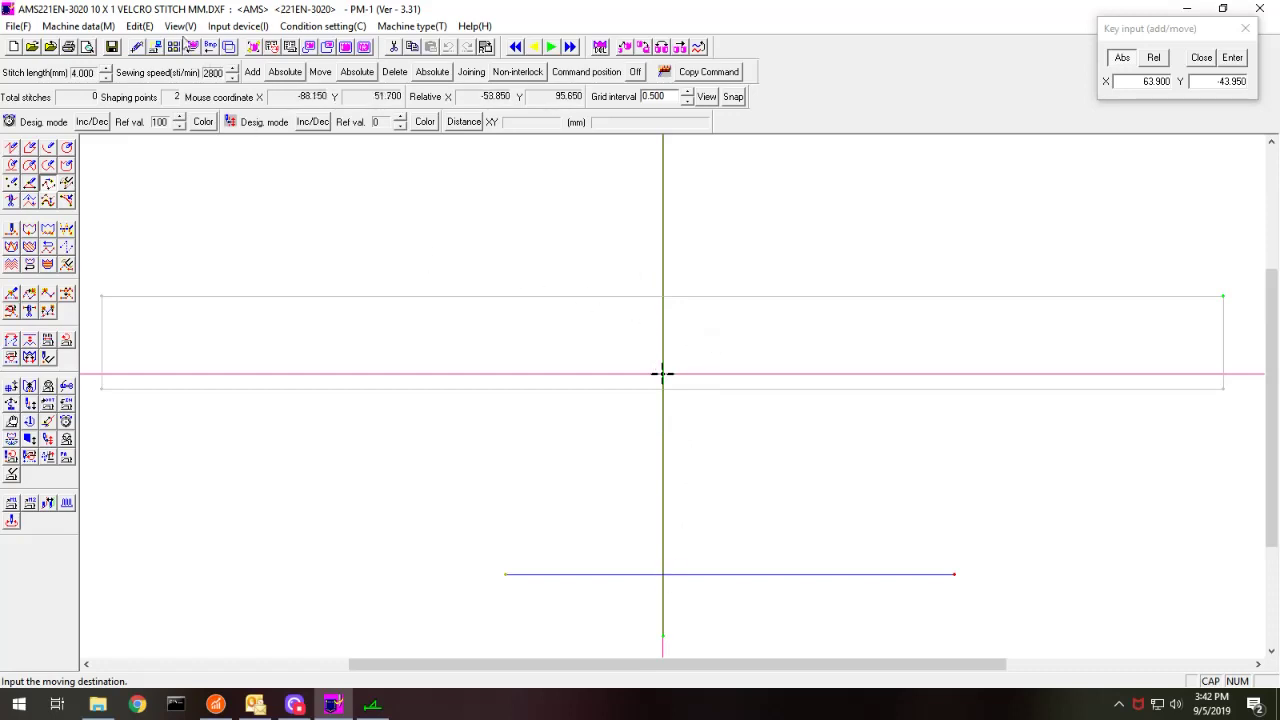
pyautogui.click(139, 25)
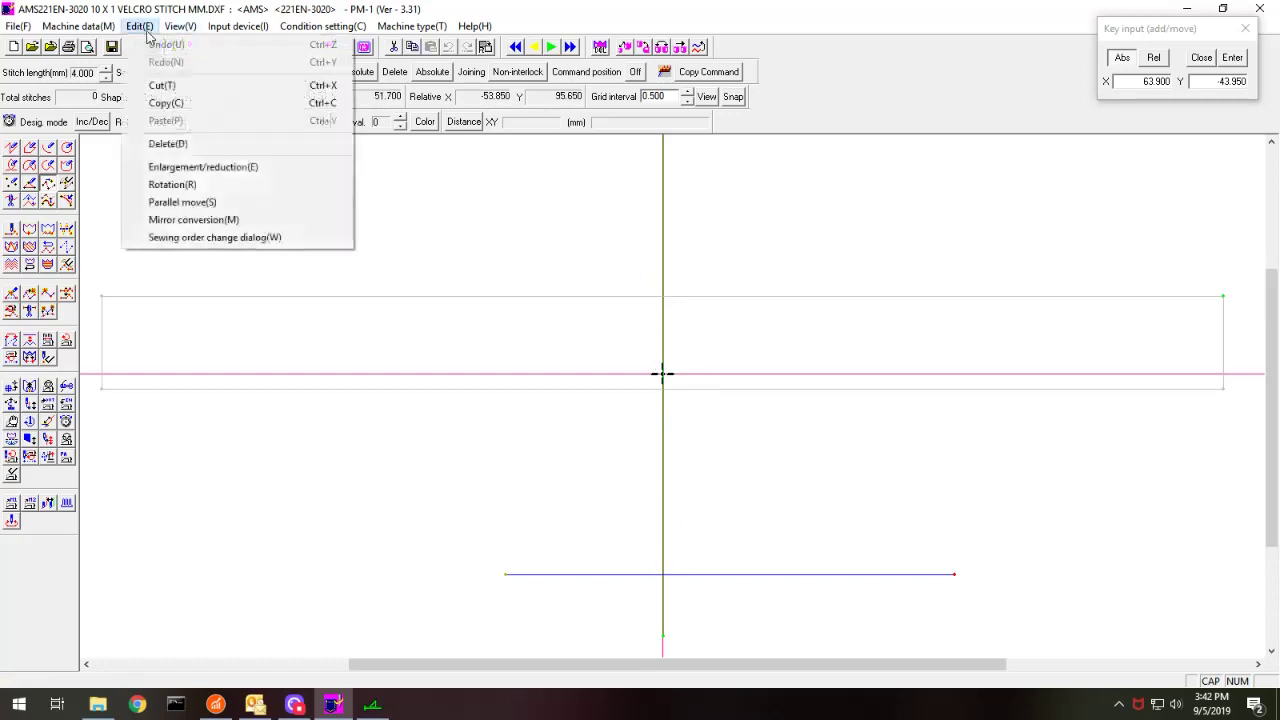
# Step: Parallel-move the whole pattern by 4 mm in Y
pyautogui.click(213, 203)
pyautogui.doubleClick(594, 403)
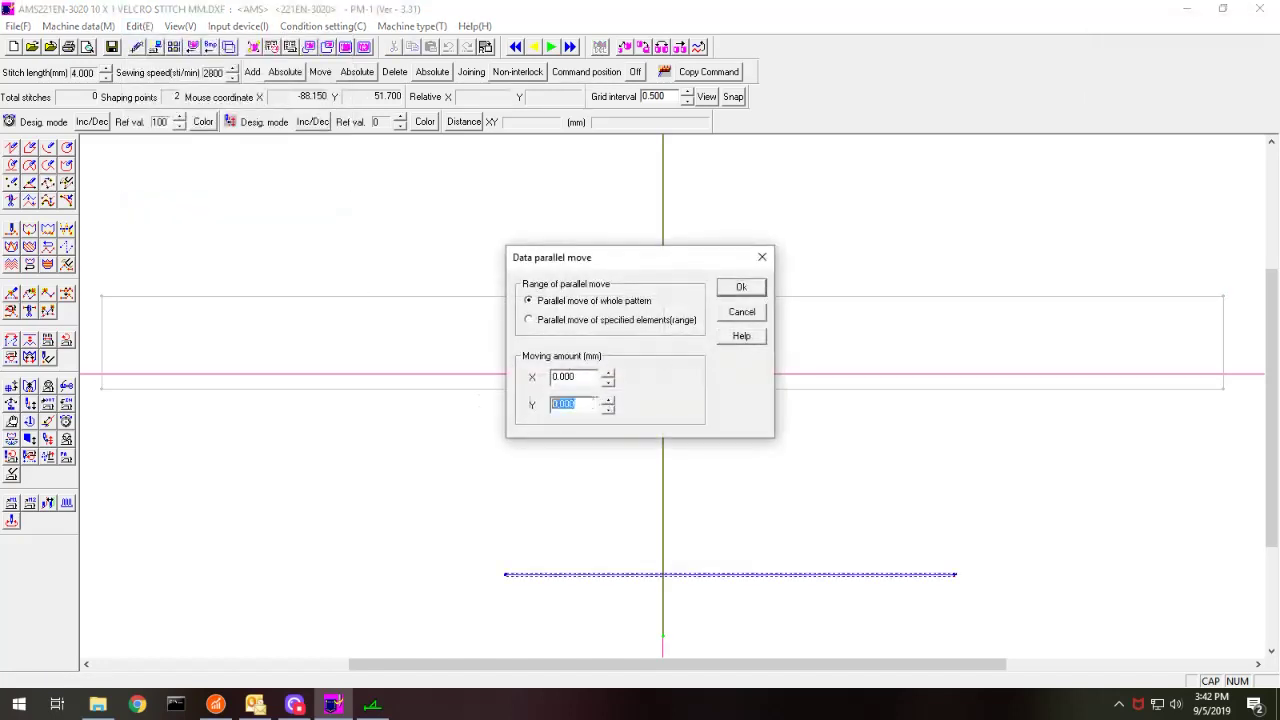
pyautogui.write('43.95')
pyautogui.click(741, 289)
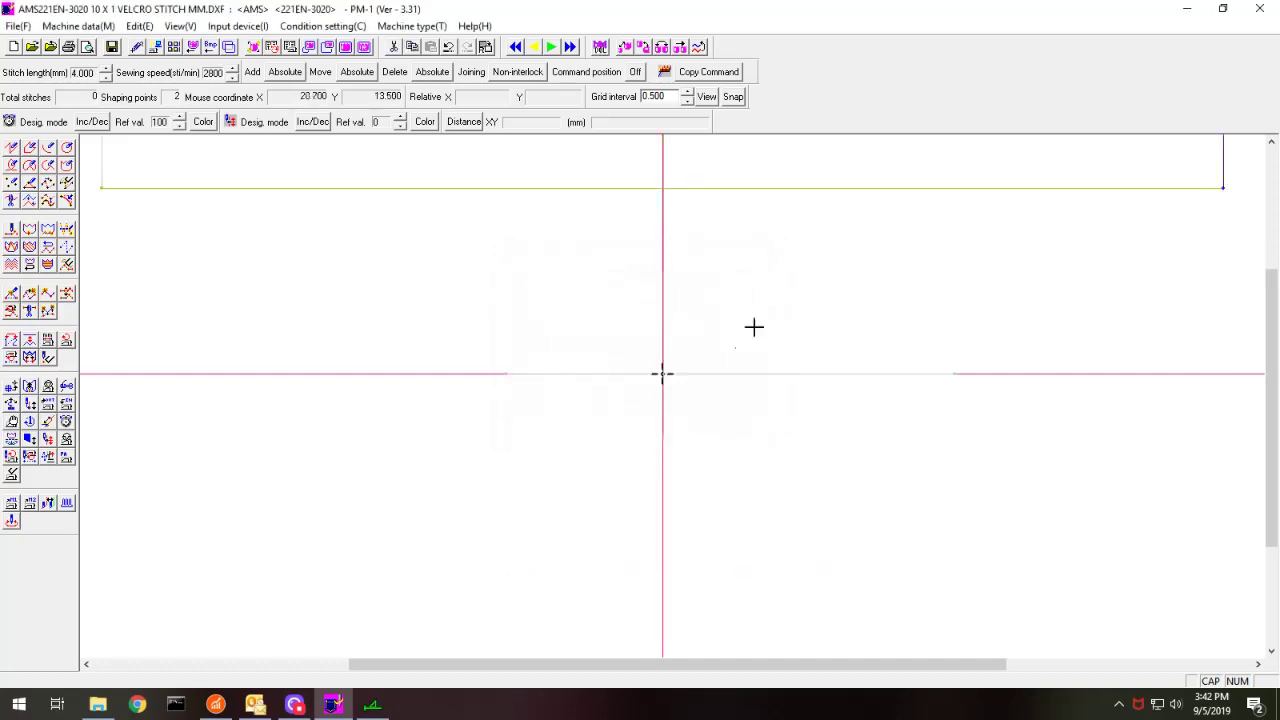
pyautogui.scroll(-4, 686, 300)
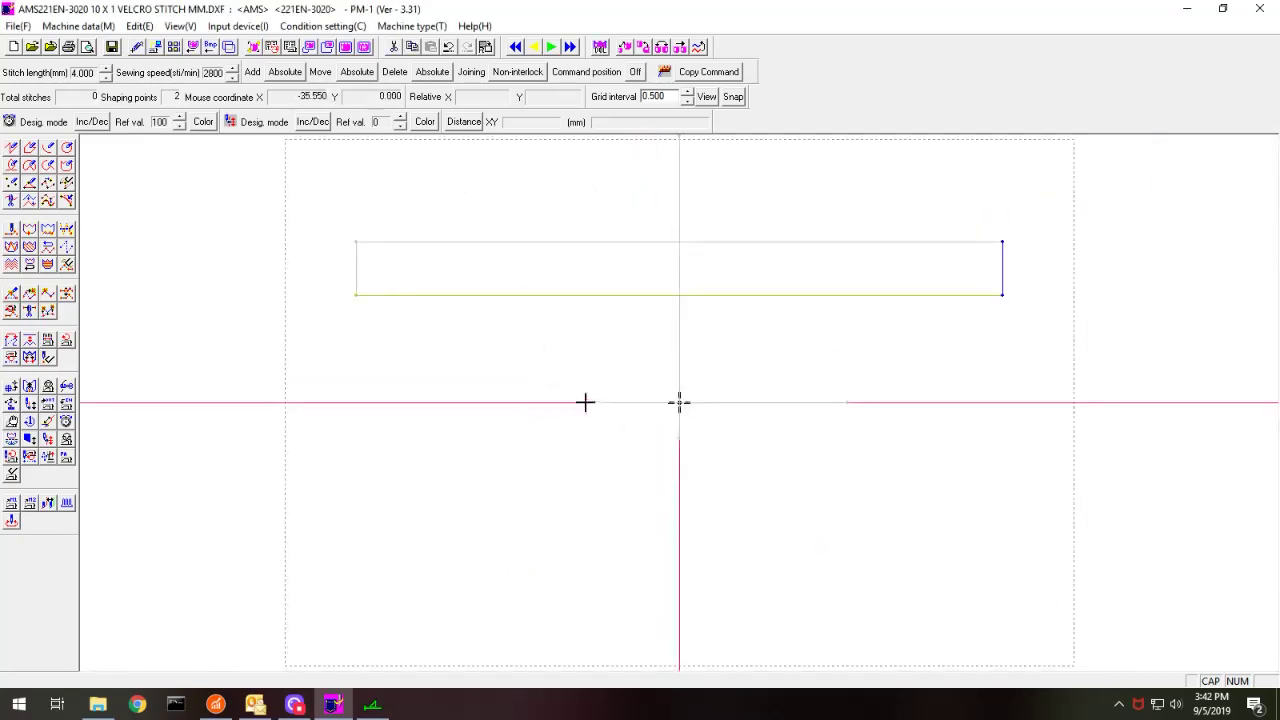
pyautogui.scroll(2, 692, 378)
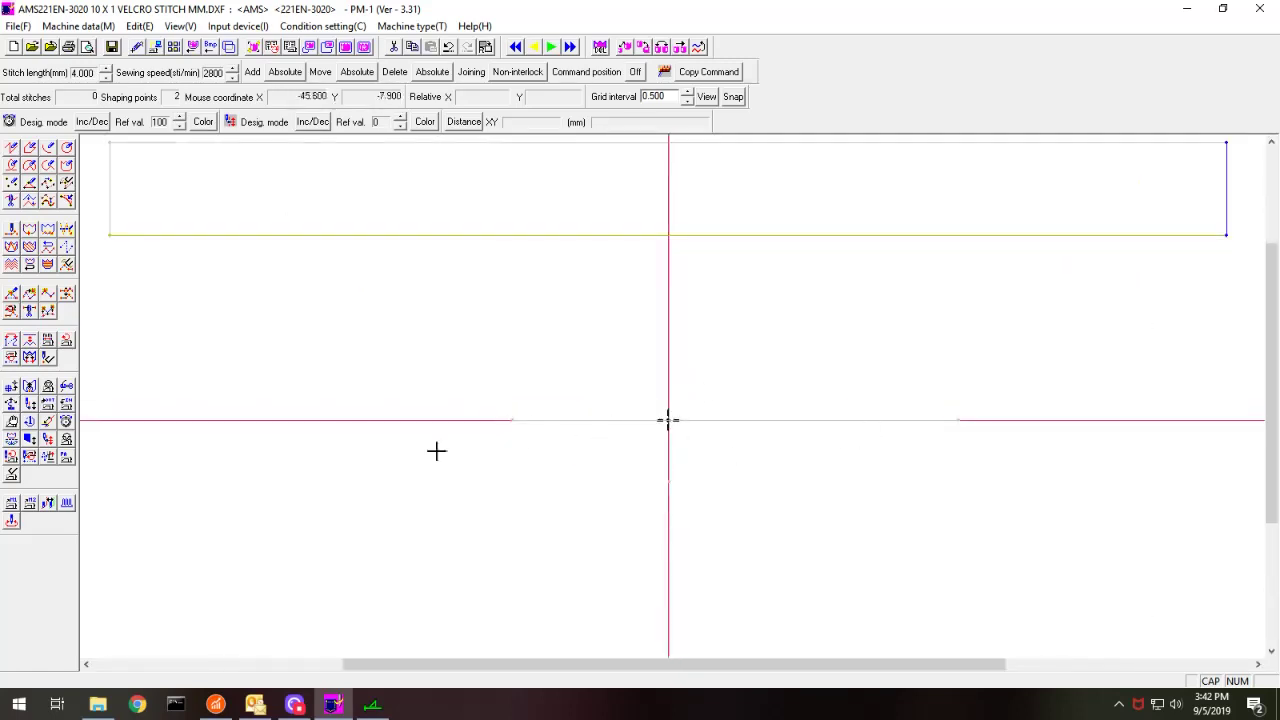
# Step: Delete the bottom horizontal guide line and the vertical guide line through the rectangle
pyautogui.click(67, 184)
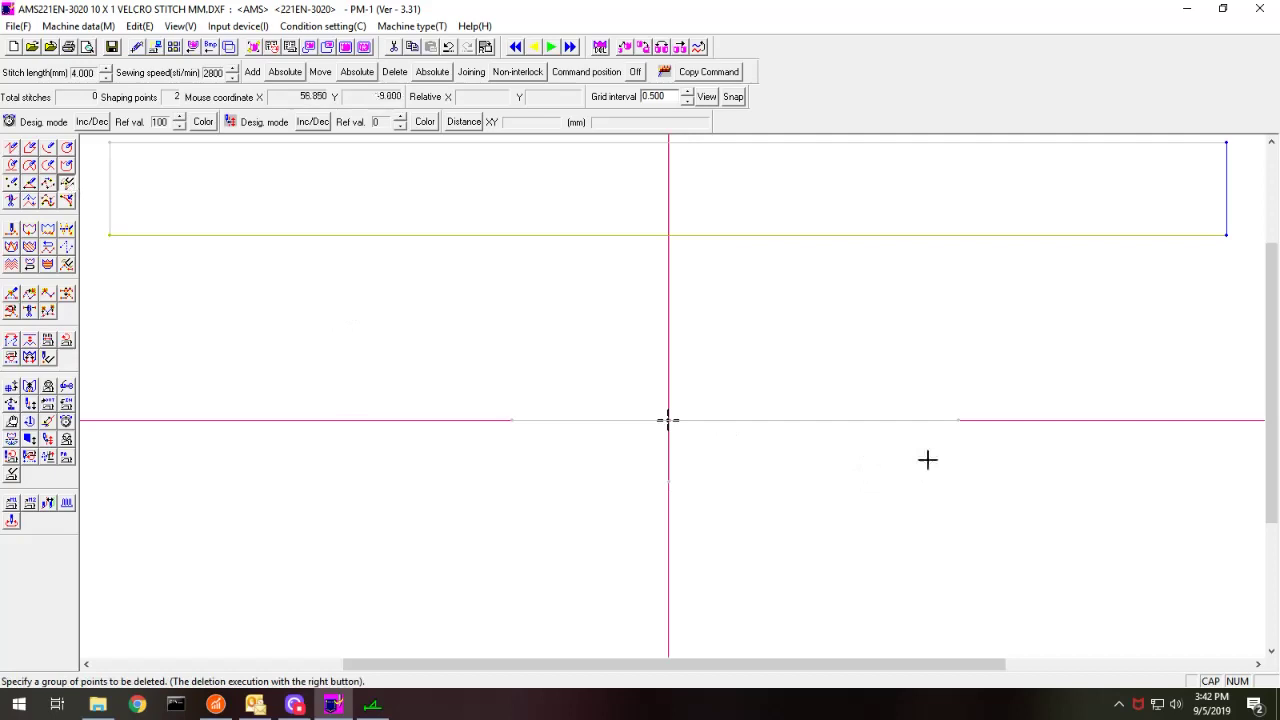
pyautogui.click(957, 420)
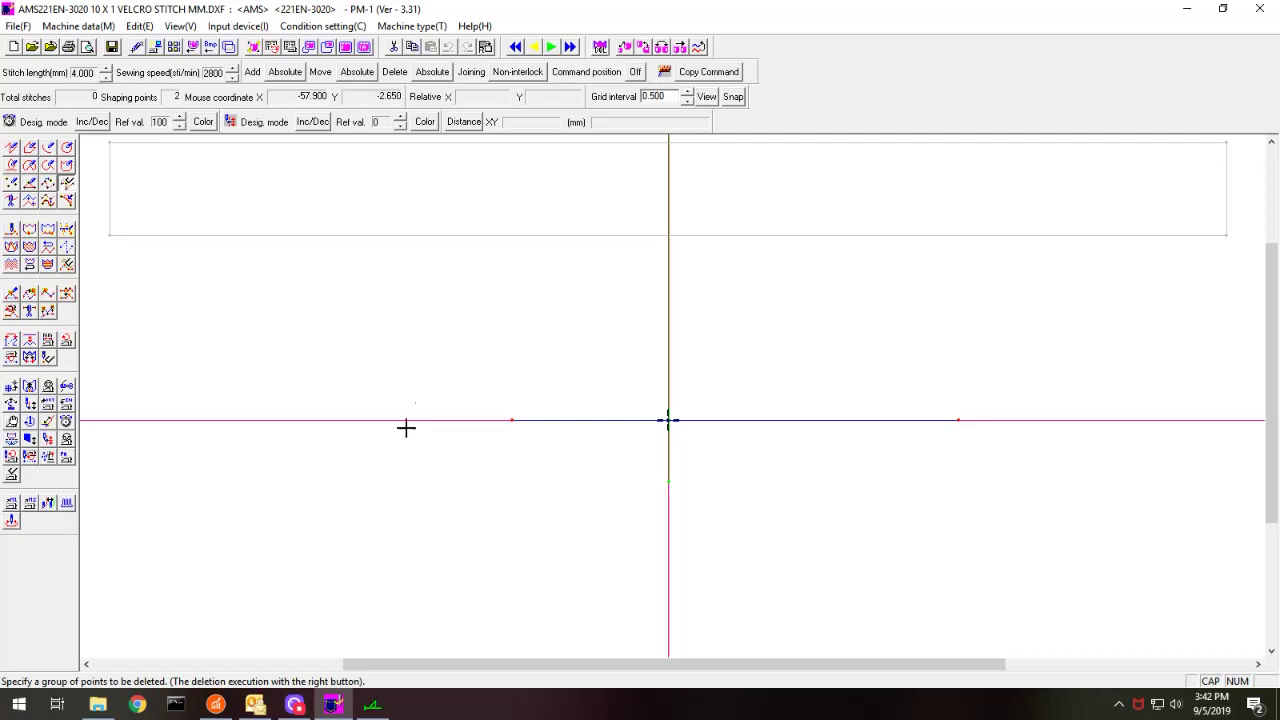
pyautogui.rightClick(434, 386)
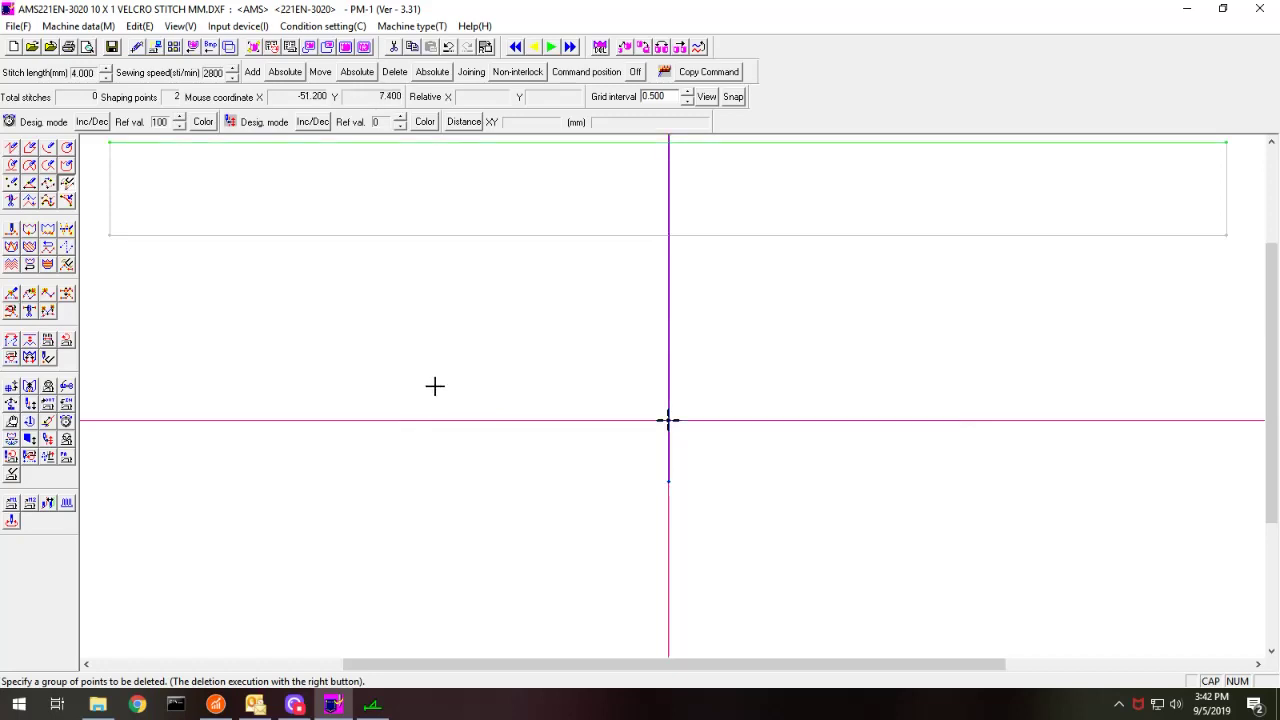
pyautogui.click(1271, 142)
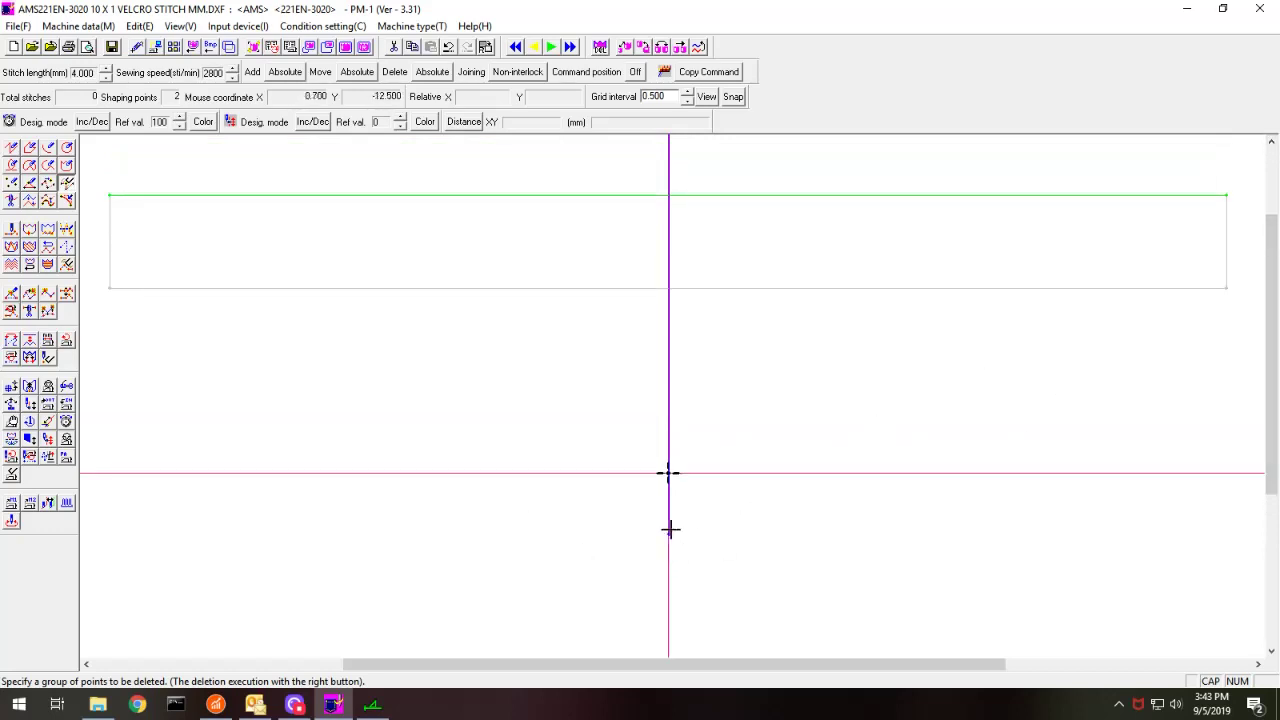
pyautogui.click(1271, 143)
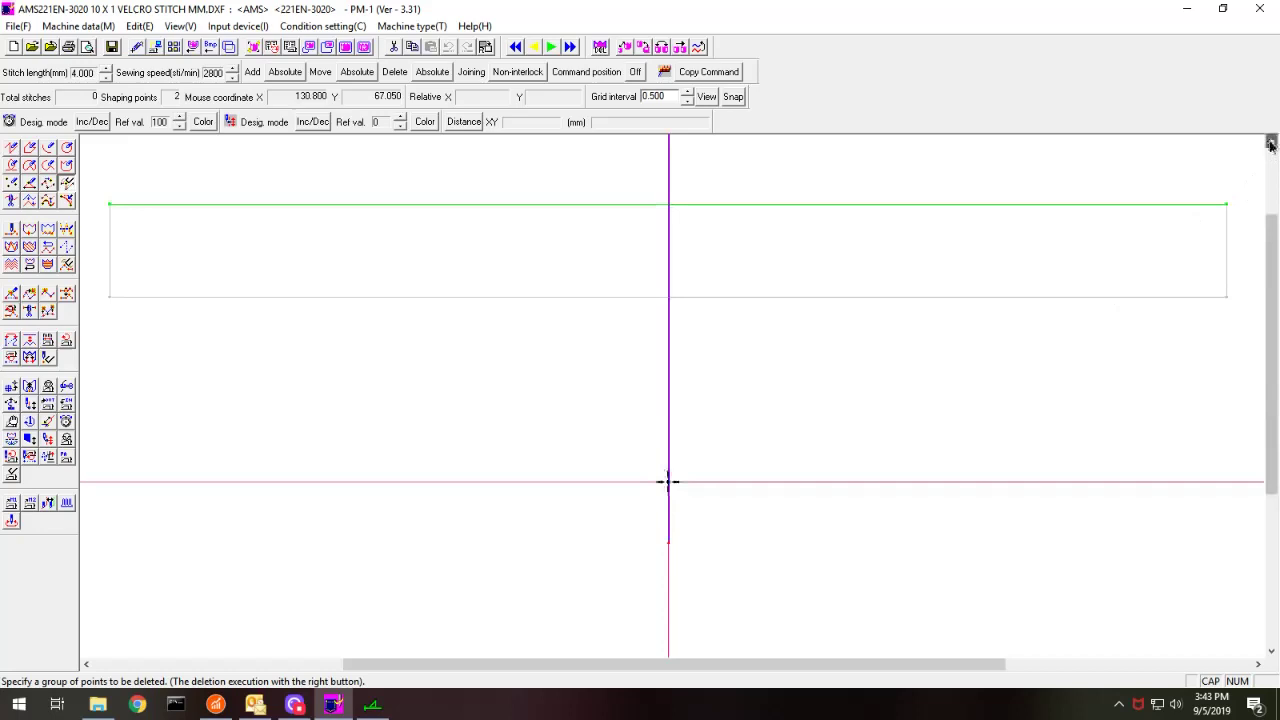
pyautogui.click(1271, 143)
pyautogui.click(1271, 143)
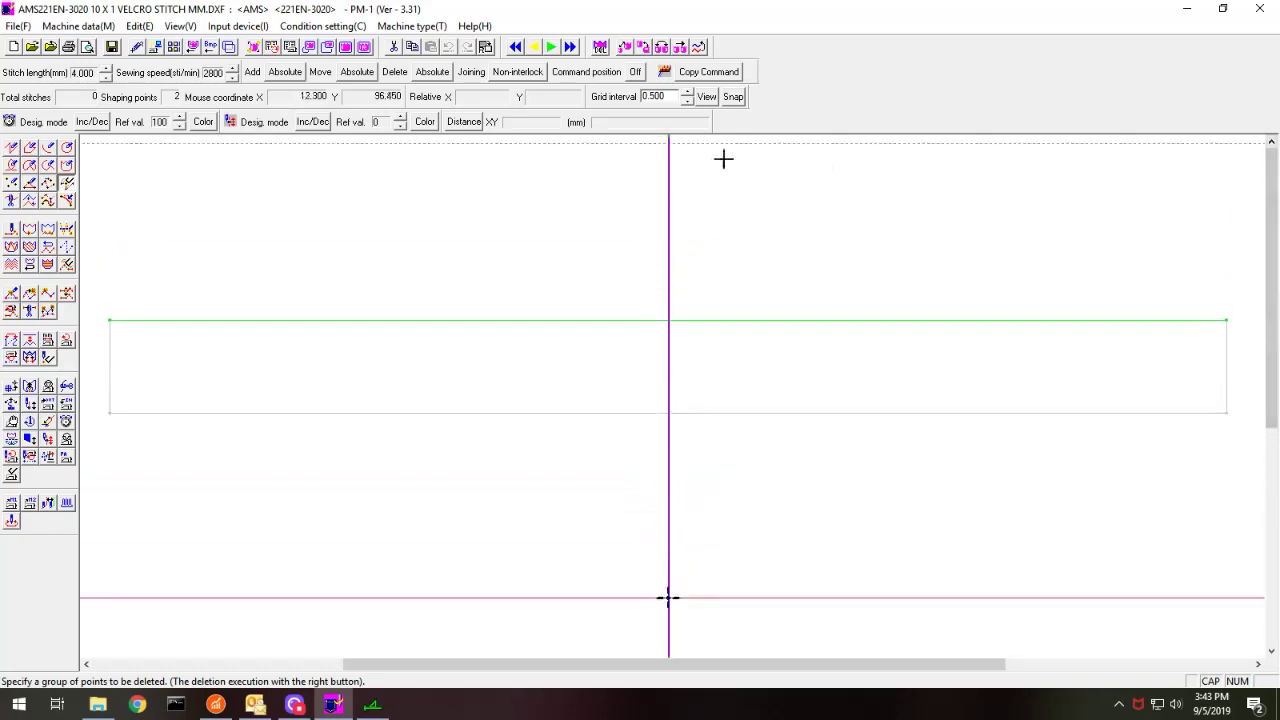
pyautogui.scroll(-1, 720, 158)
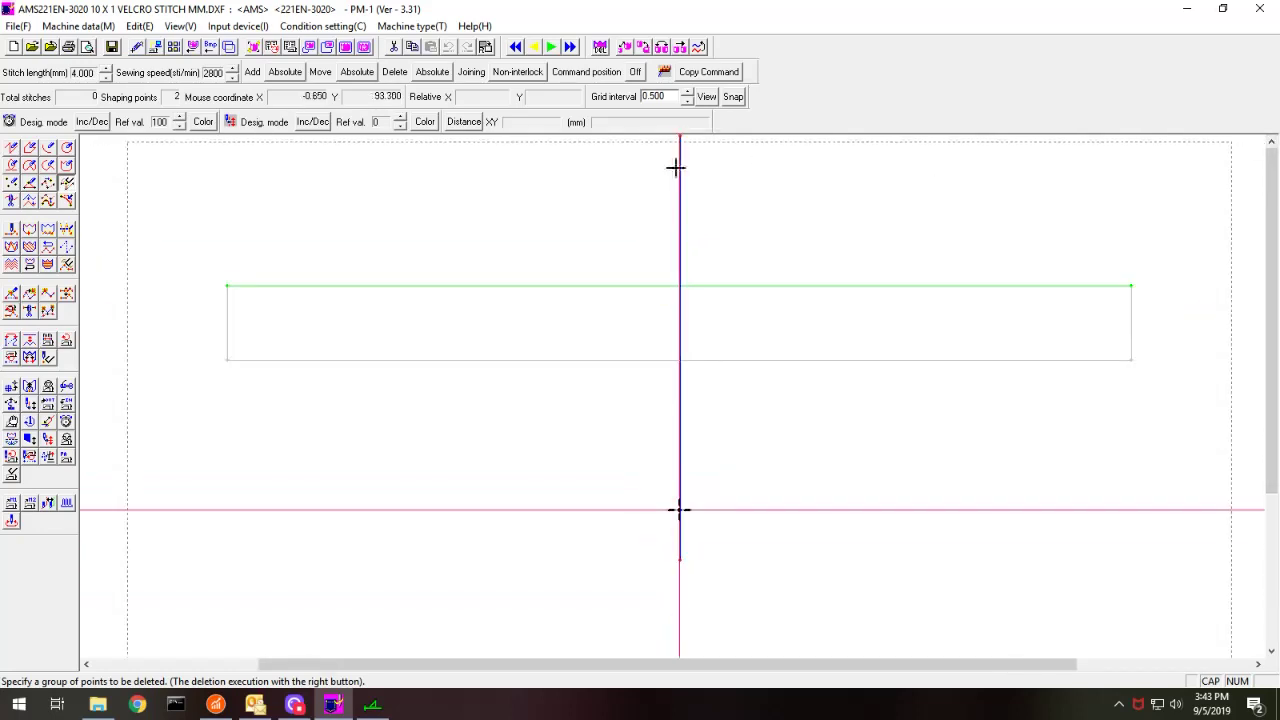
pyautogui.rightClick(614, 189)
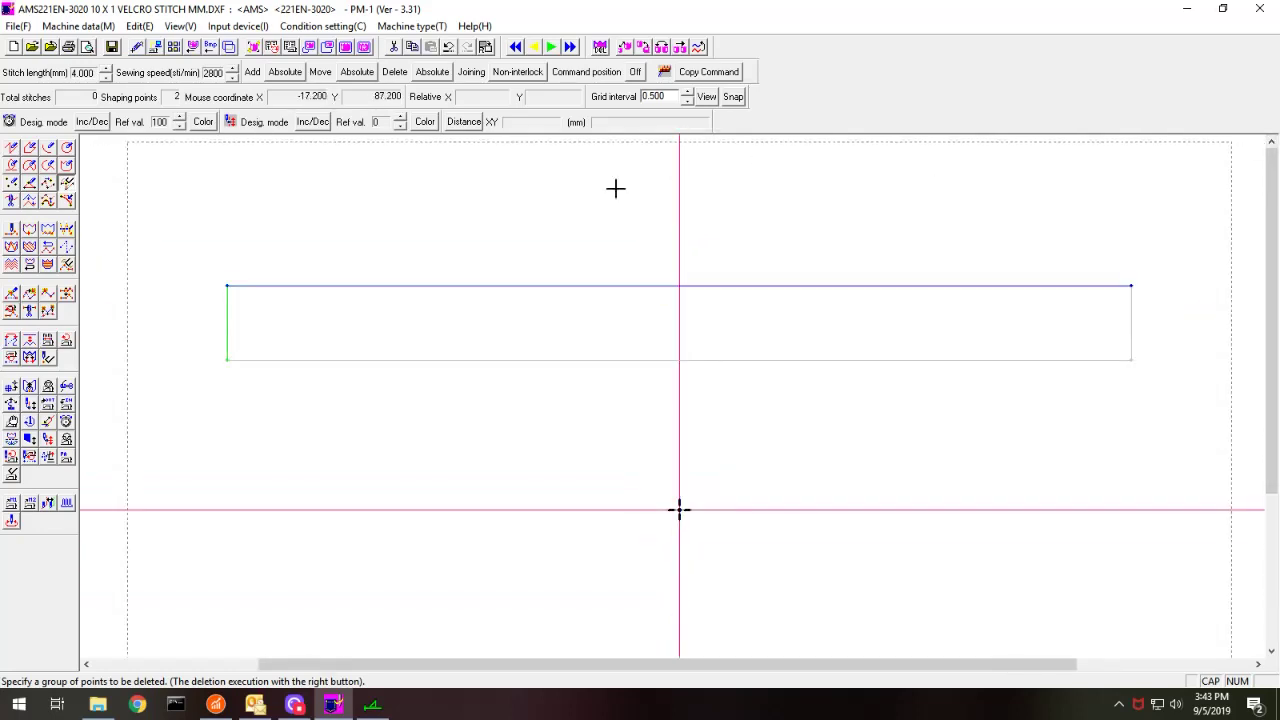
# Step: Apply 3 mm normal stitching to the rectangle outline and turn on stitch-point display
pyautogui.click(30, 232)
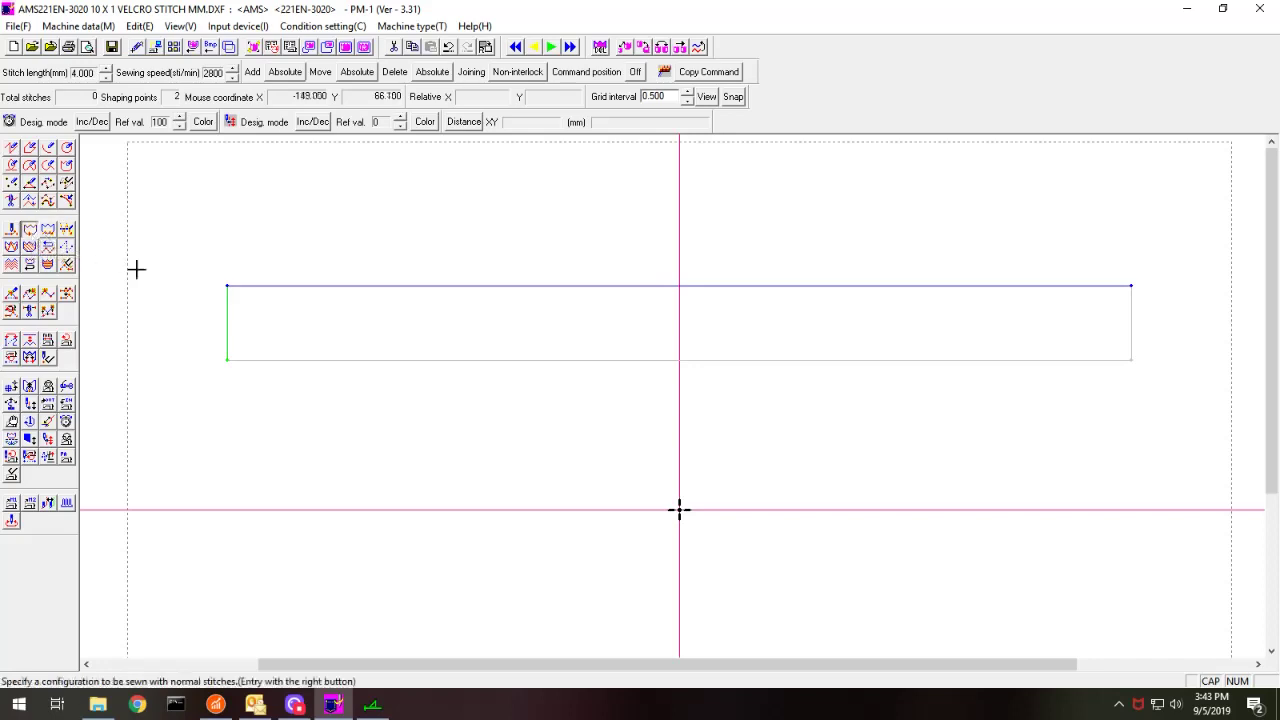
pyautogui.rightClick(287, 286)
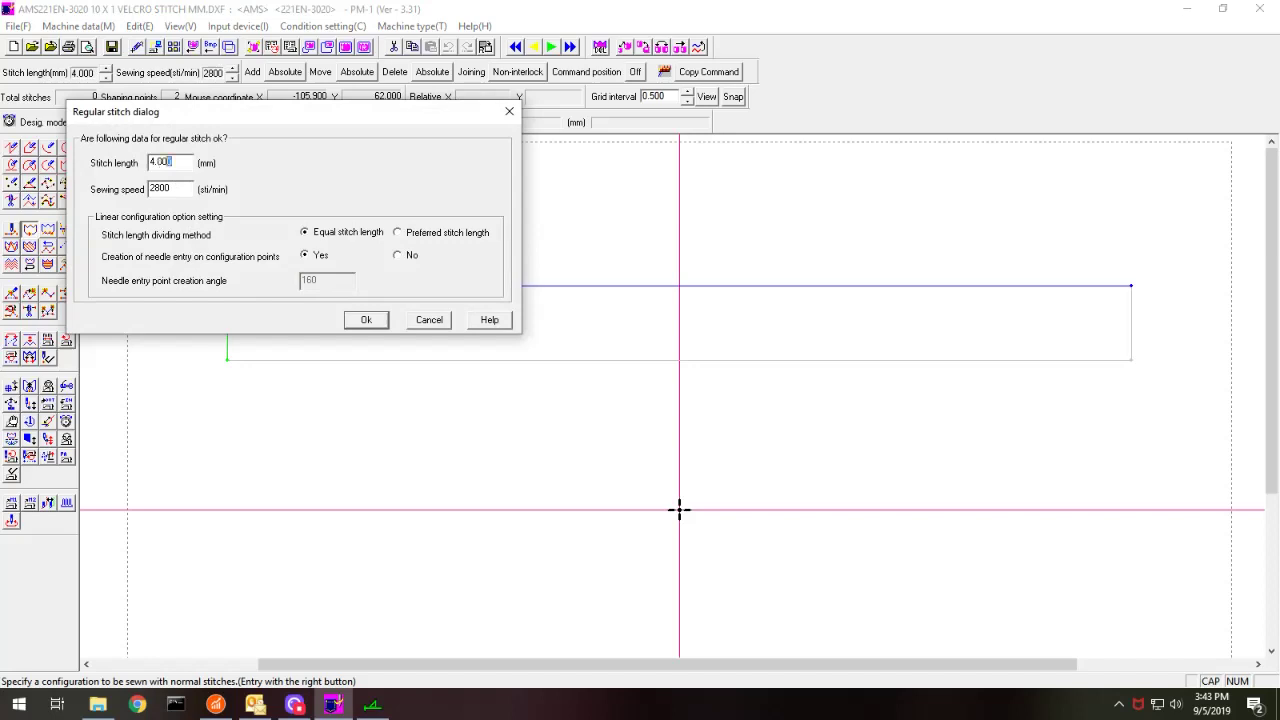
pyautogui.write('3.8')
pyautogui.click(366, 320)
pyautogui.click(190, 27)
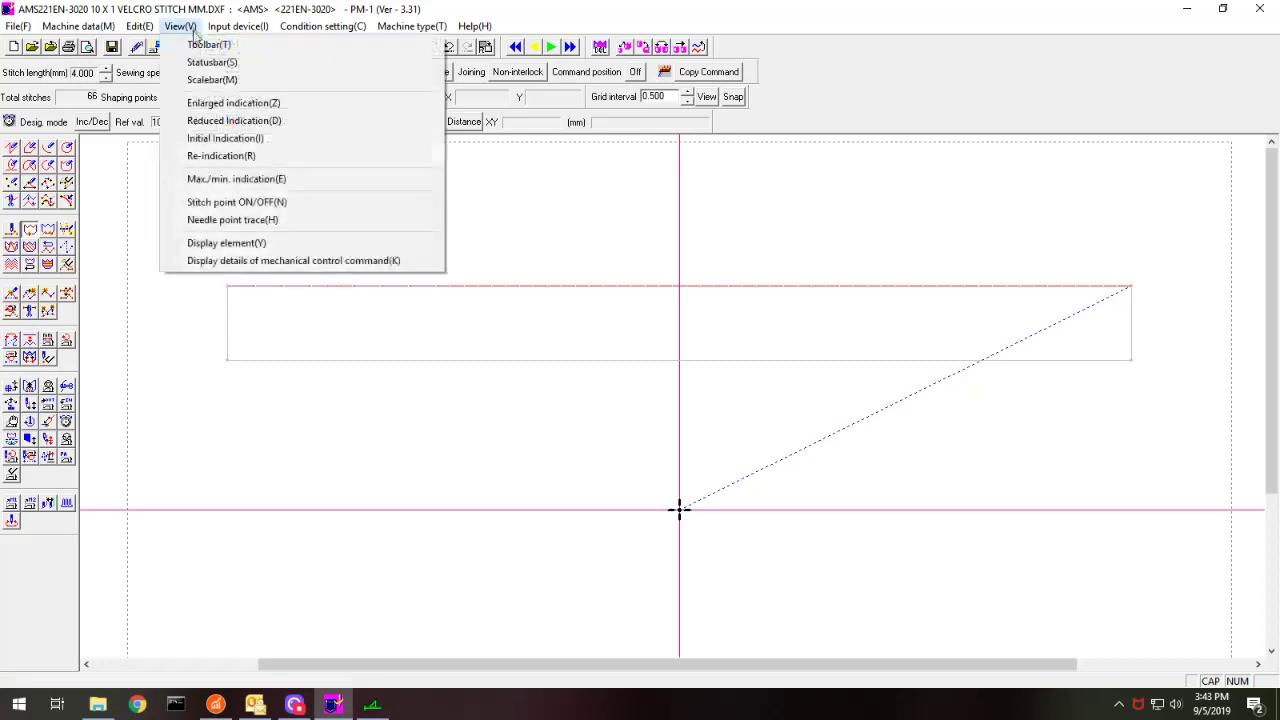
pyautogui.click(234, 203)
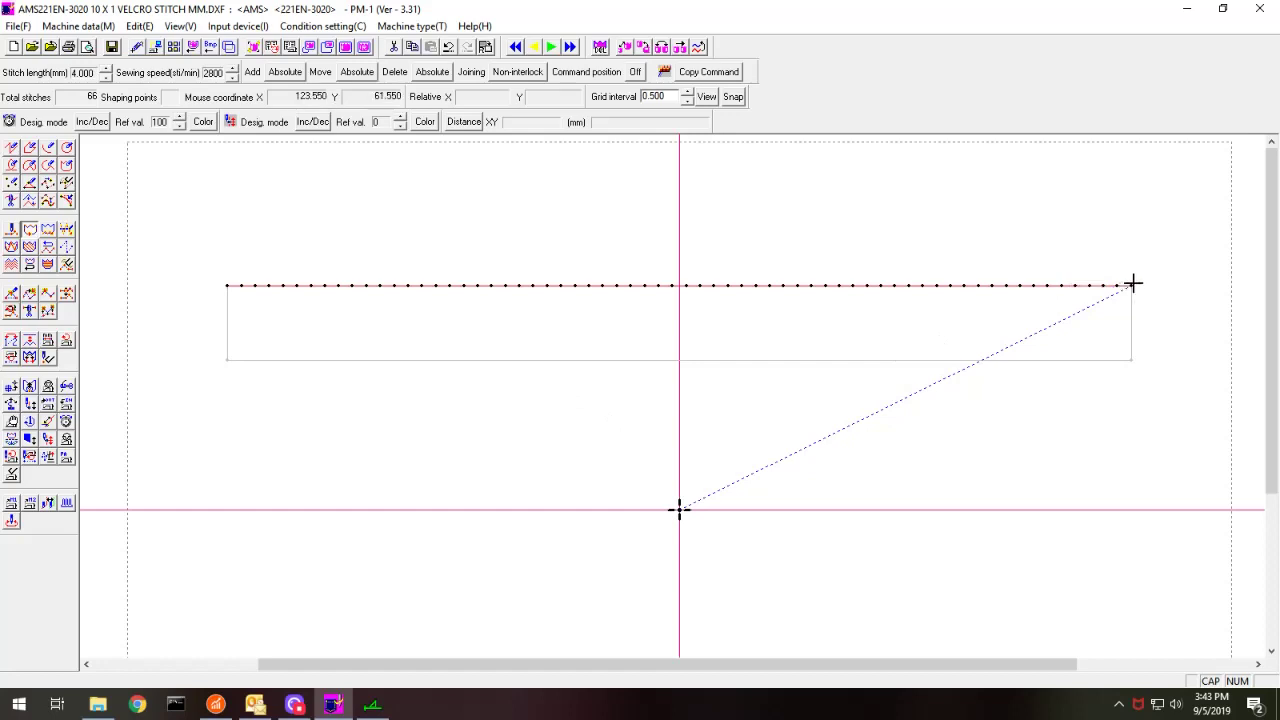
# Step: Add 3 mm regular stitches along the rectangle's left edge
pyautogui.click(29, 231)
pyautogui.click(228, 323)
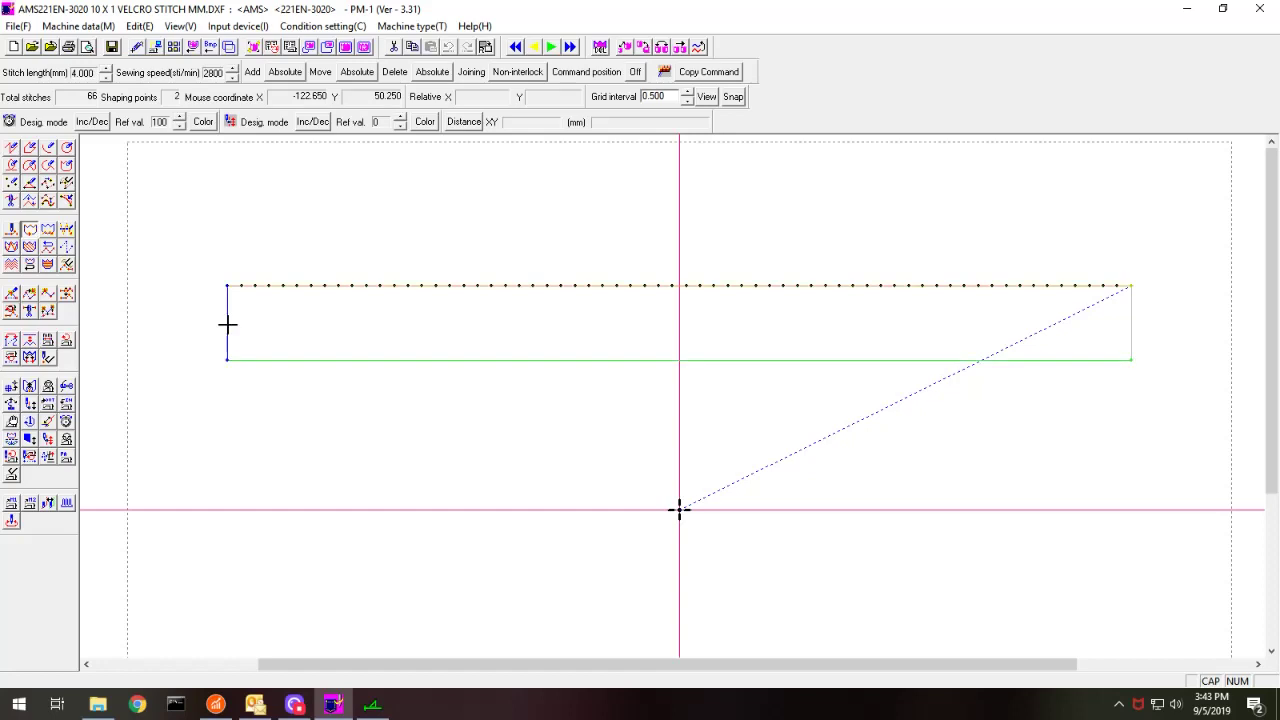
pyautogui.rightClick(228, 323)
pyautogui.doubleClick(187, 161)
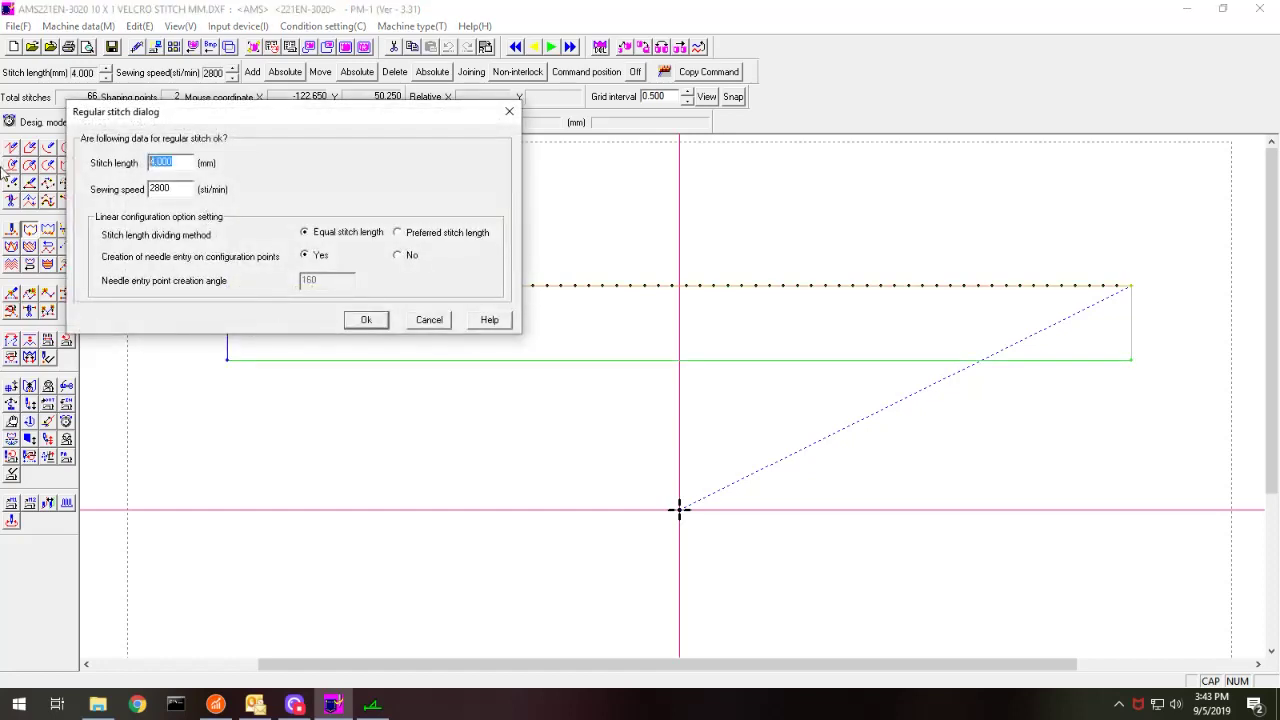
pyautogui.write('3')
pyautogui.press('Return')
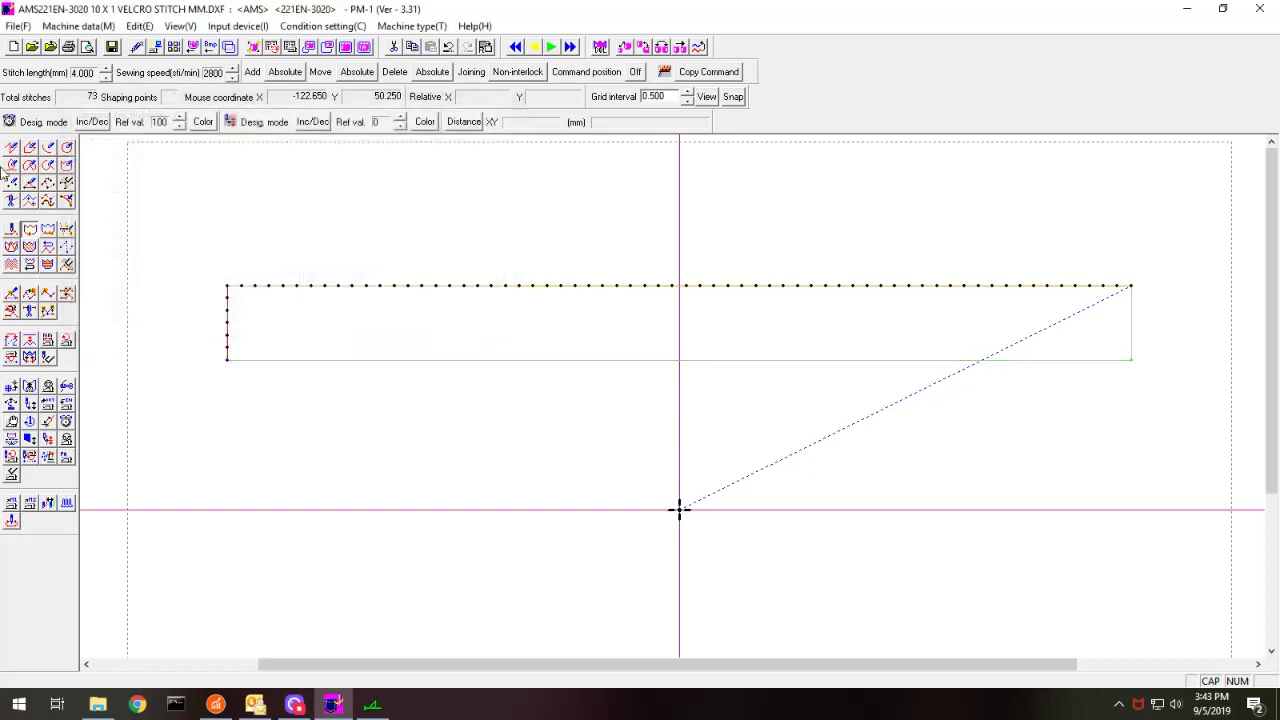
# Step: Stitch the bottom edge at 3 mm and the right edge at 3.8 mm
pyautogui.rightClick(306, 357)
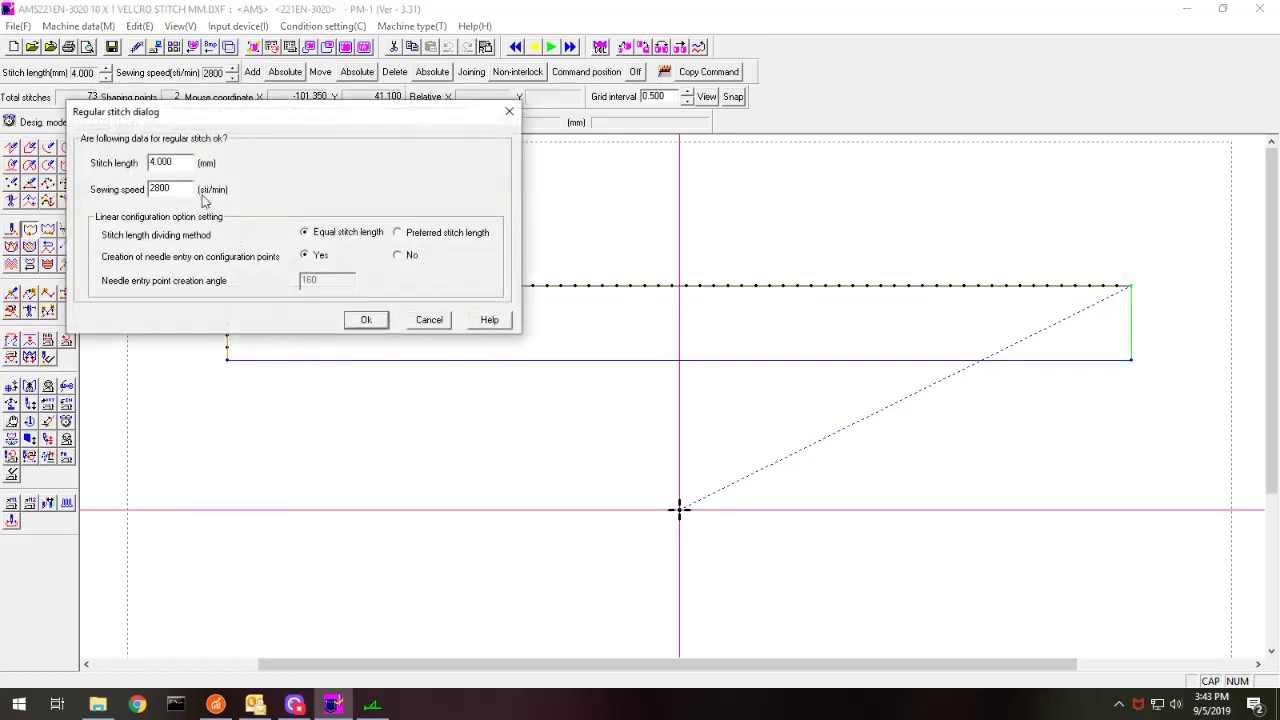
pyautogui.doubleClick(180, 161)
pyautogui.write('3.8')
pyautogui.press('Return')
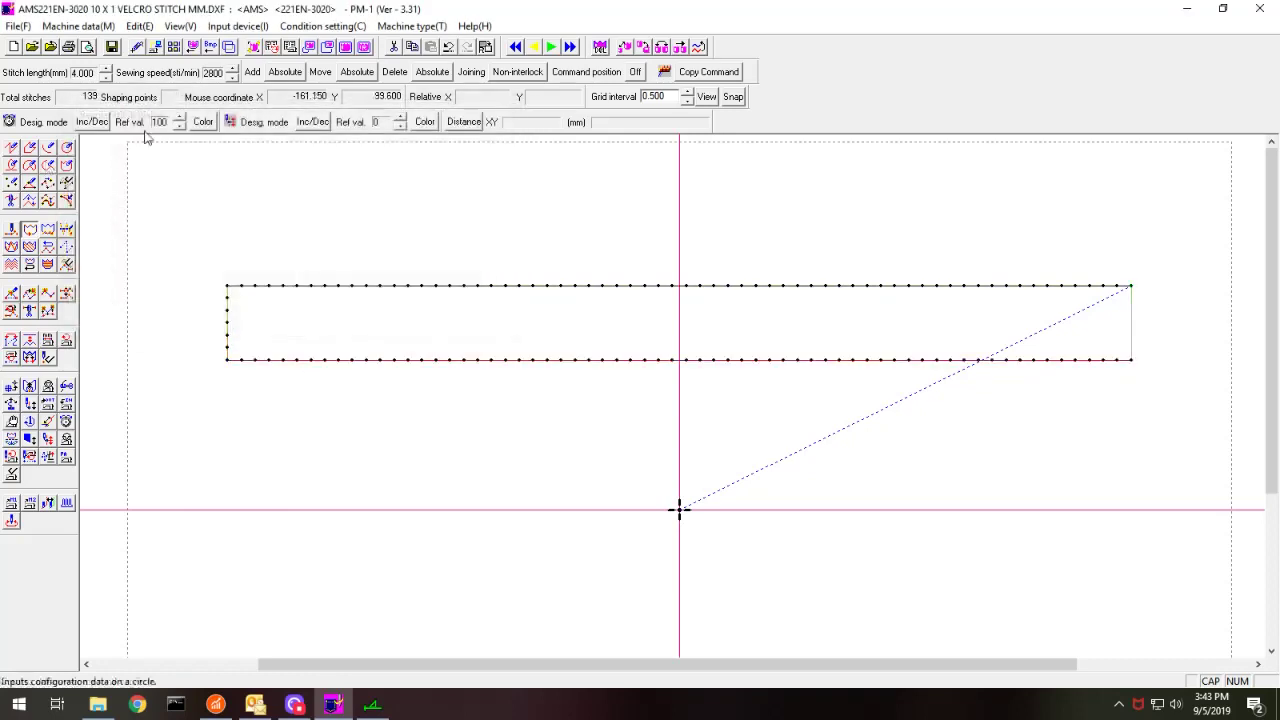
pyautogui.rightClick(1132, 325)
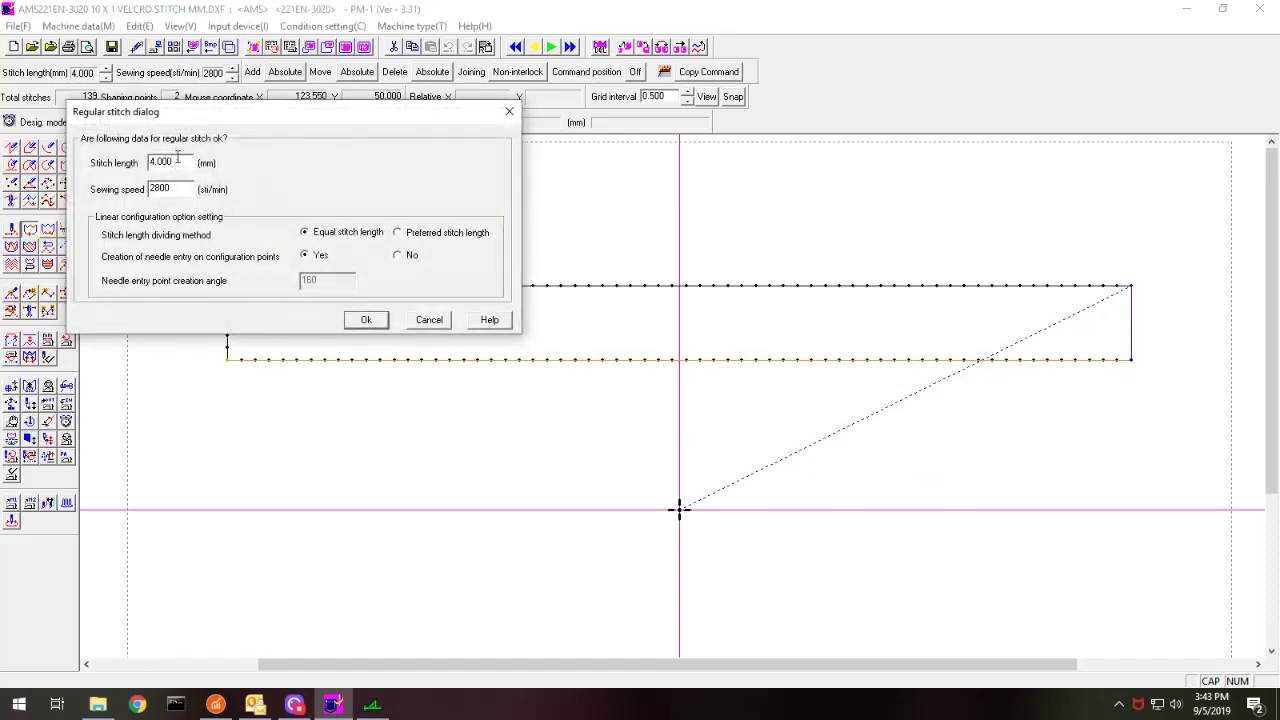
pyautogui.doubleClick(177, 160)
pyautogui.write('3.8')
pyautogui.press('Return')
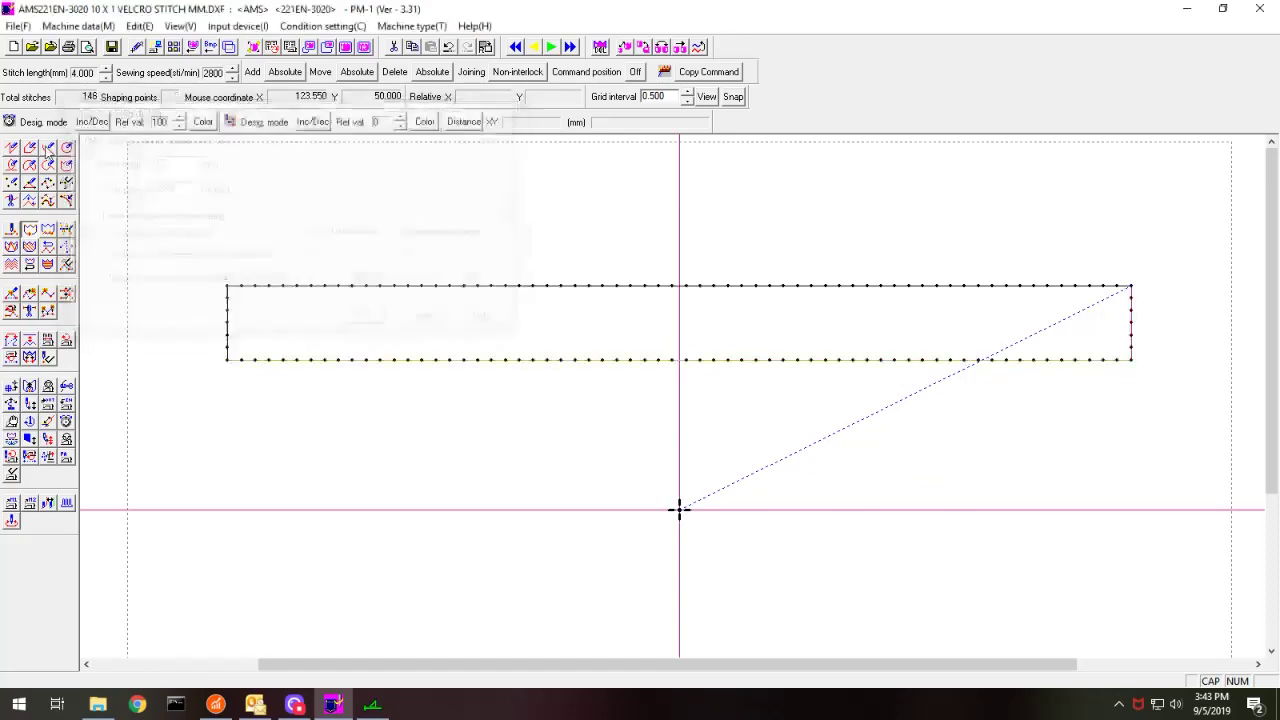
pyautogui.click(178, 26)
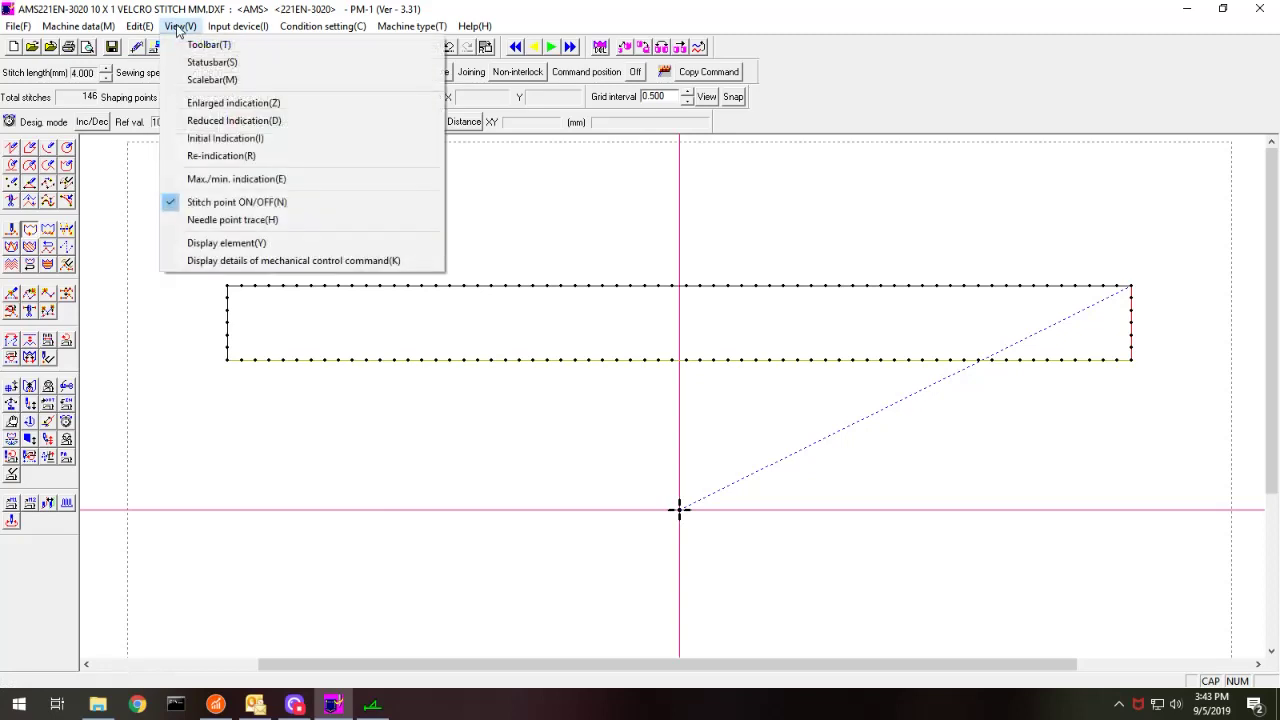
pyautogui.click(230, 219)
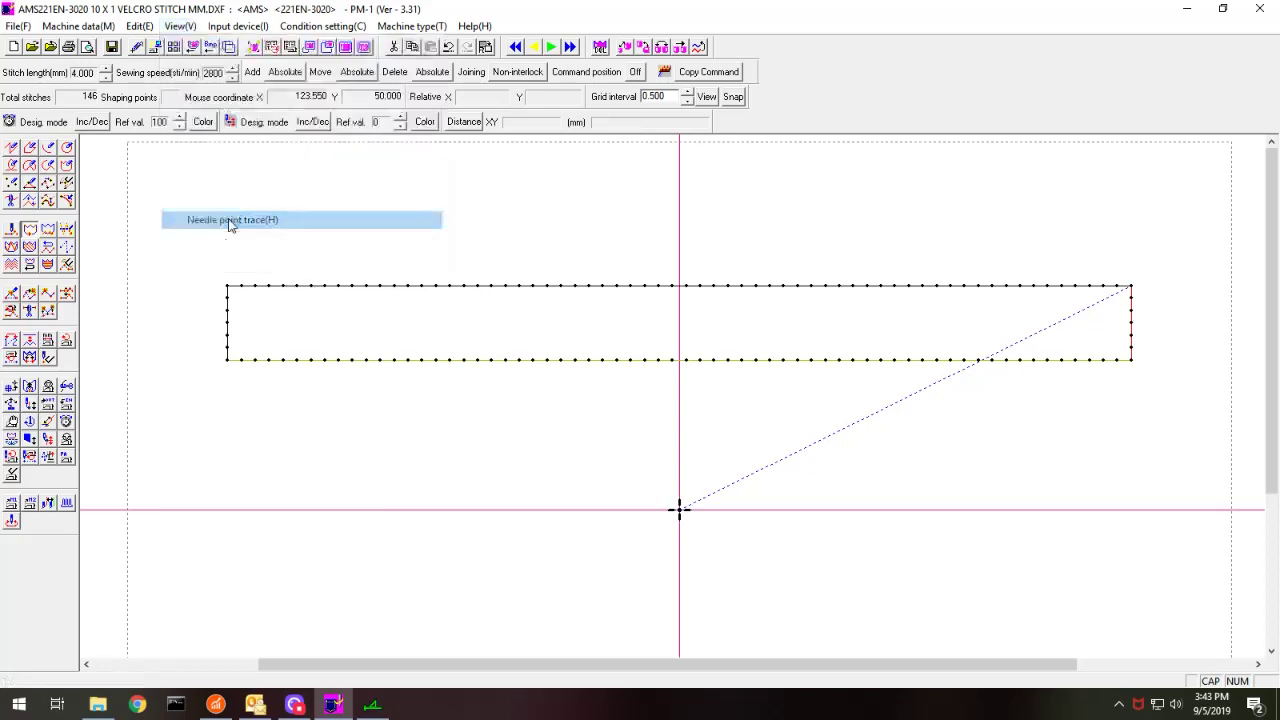
pyautogui.click(1037, 174)
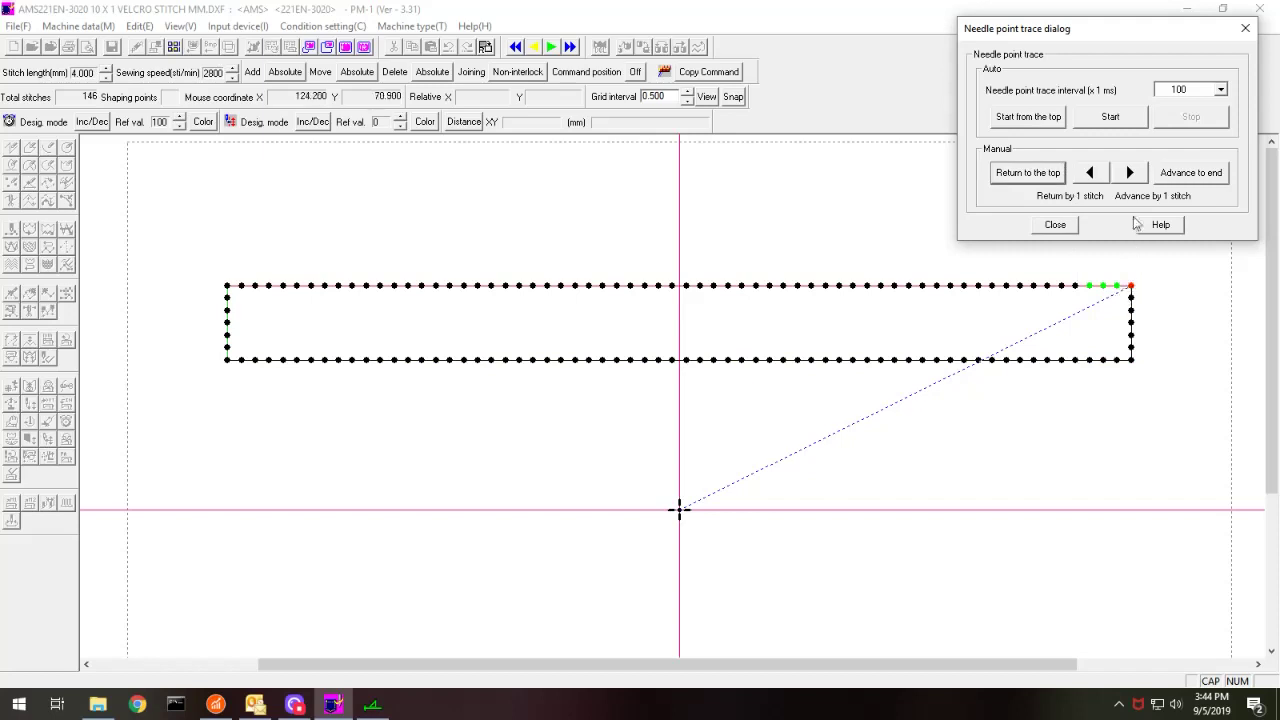
pyautogui.click(1130, 174)
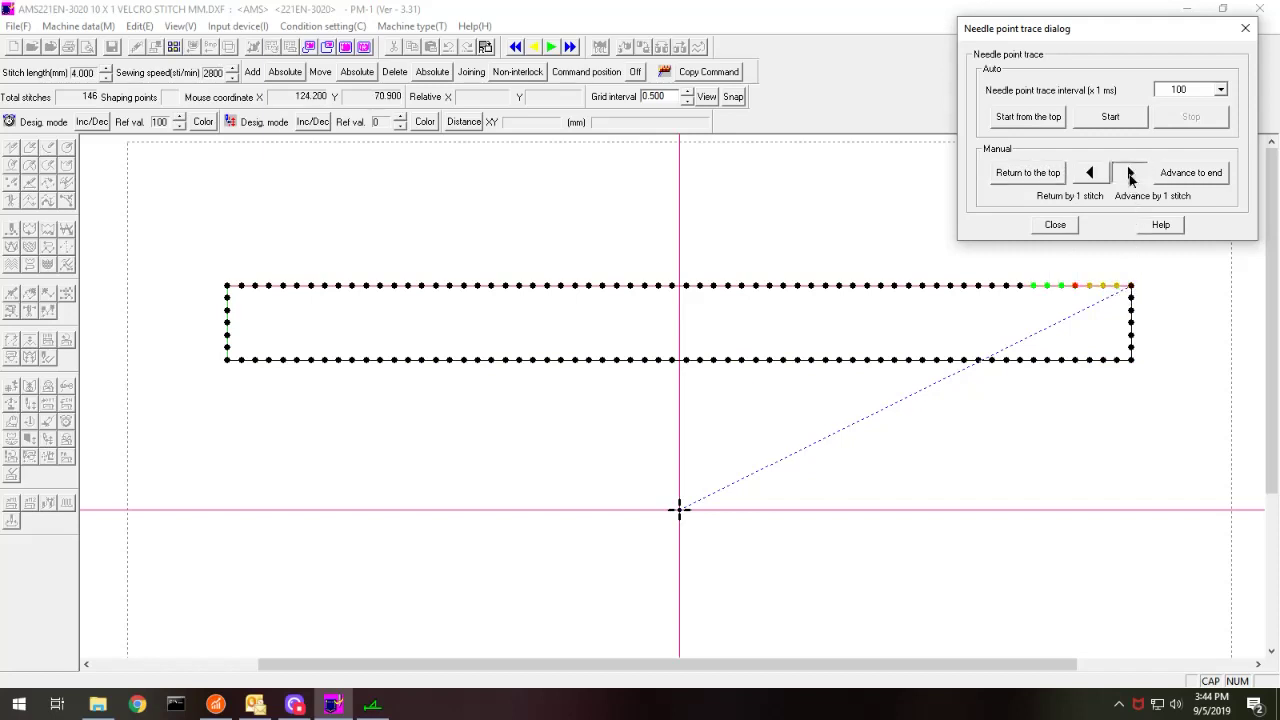
pyautogui.click(1130, 174)
pyautogui.click(1130, 174)
pyautogui.click(1130, 174)
pyautogui.click(1130, 174)
pyautogui.click(1130, 174)
pyautogui.click(1130, 174)
pyautogui.click(1130, 174)
pyautogui.click(1130, 174)
pyautogui.click(1130, 174)
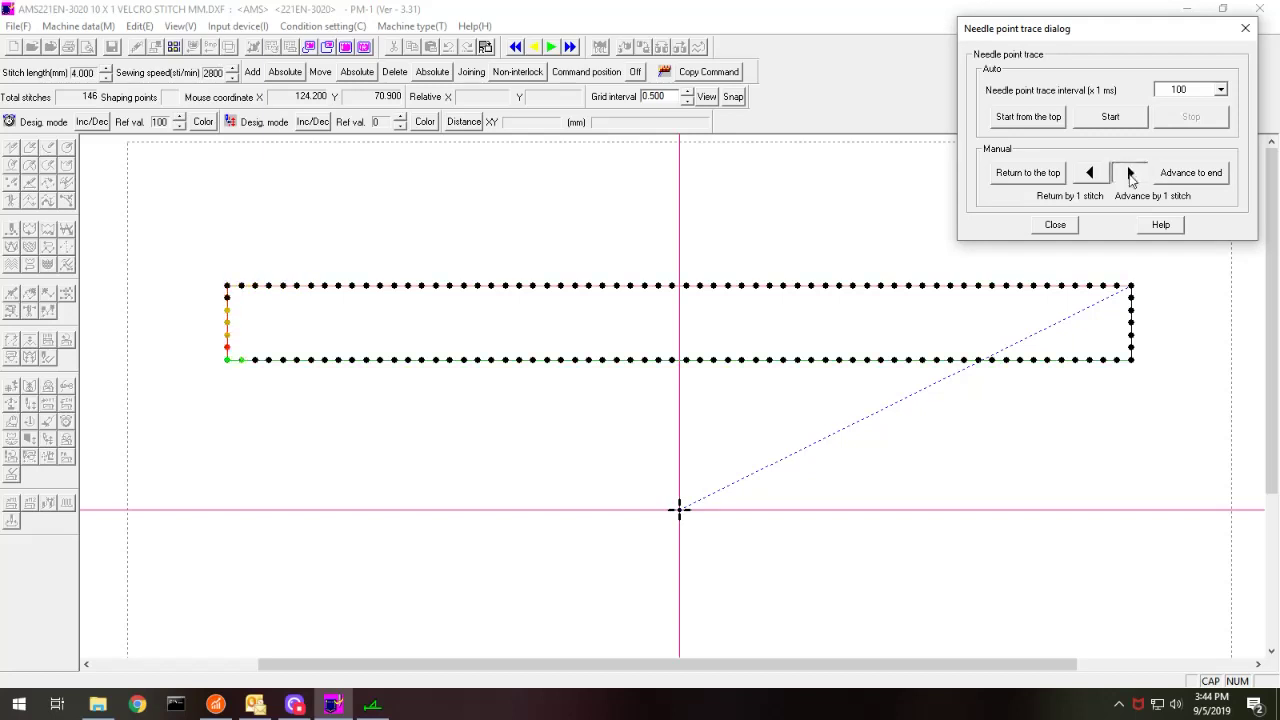
pyautogui.click(1130, 174)
pyautogui.click(1130, 174)
pyautogui.click(1130, 174)
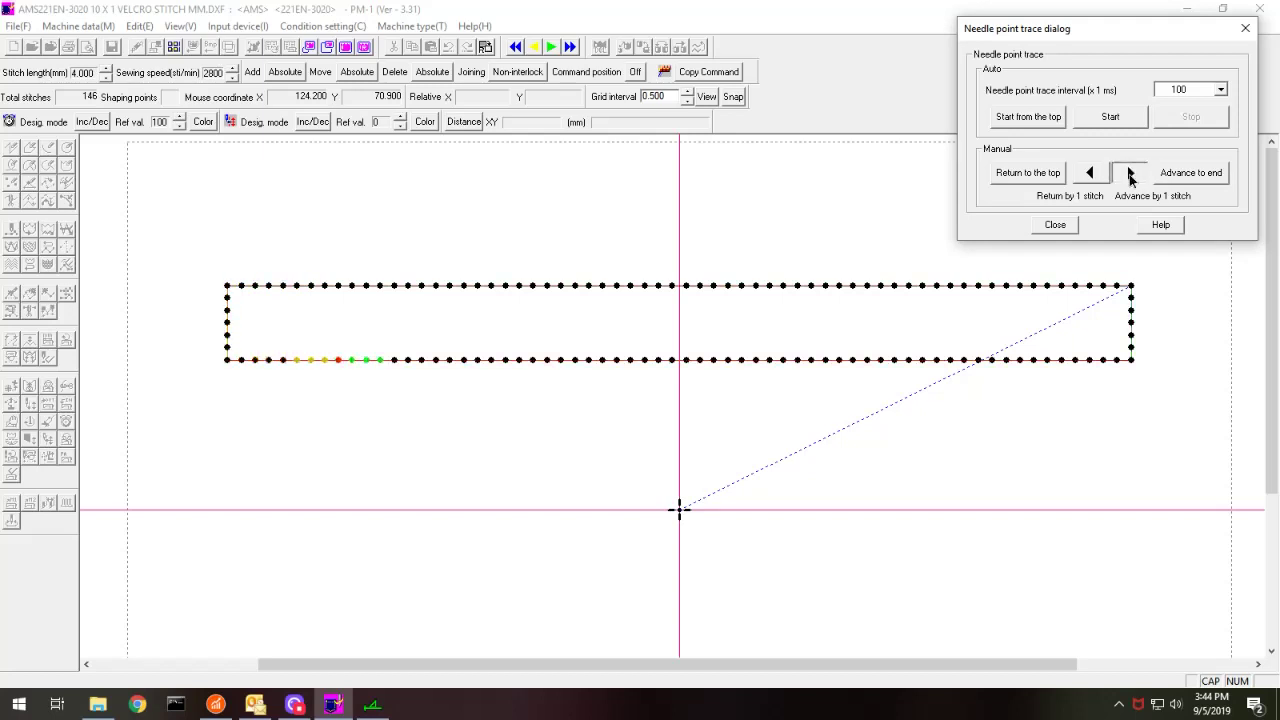
pyautogui.click(1130, 174)
pyautogui.click(1130, 174)
pyautogui.click(1130, 174)
pyautogui.click(1130, 174)
pyautogui.click(1130, 174)
pyautogui.click(1130, 174)
pyautogui.click(1130, 174)
pyautogui.click(1130, 174)
pyautogui.click(1130, 174)
pyautogui.click(1130, 174)
pyautogui.click(1130, 174)
pyautogui.click(1130, 174)
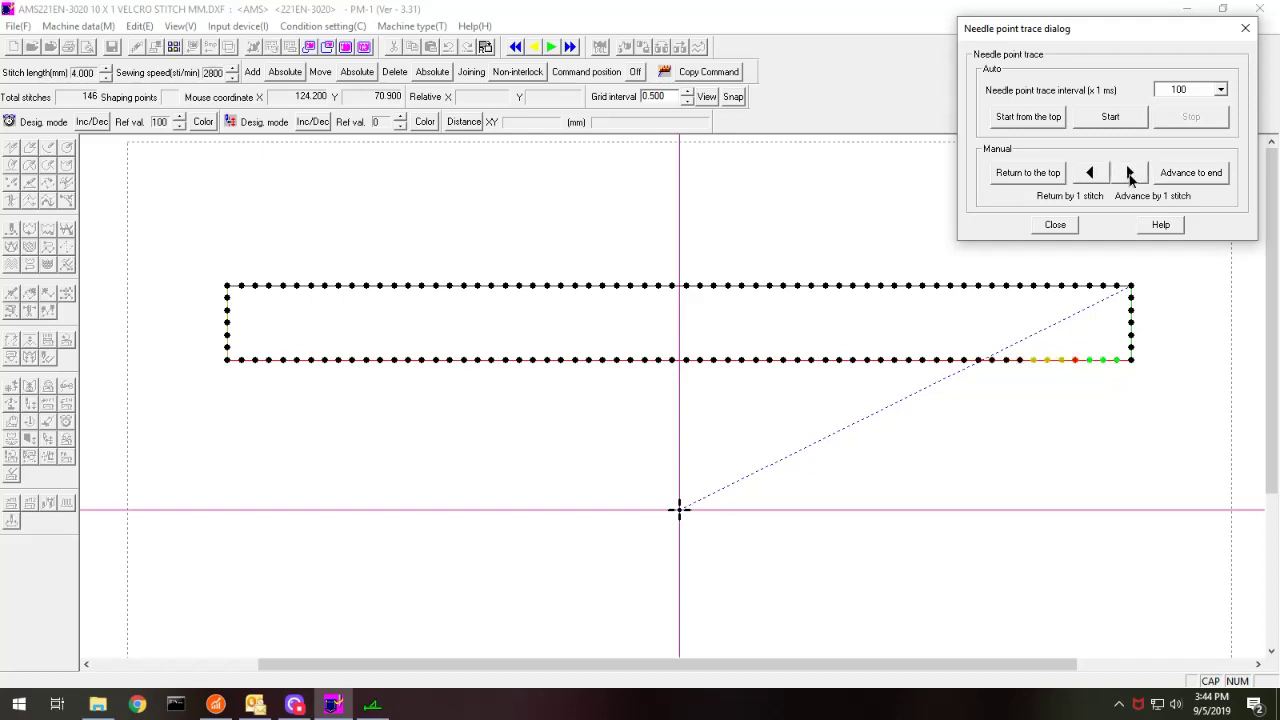
pyautogui.click(1130, 174)
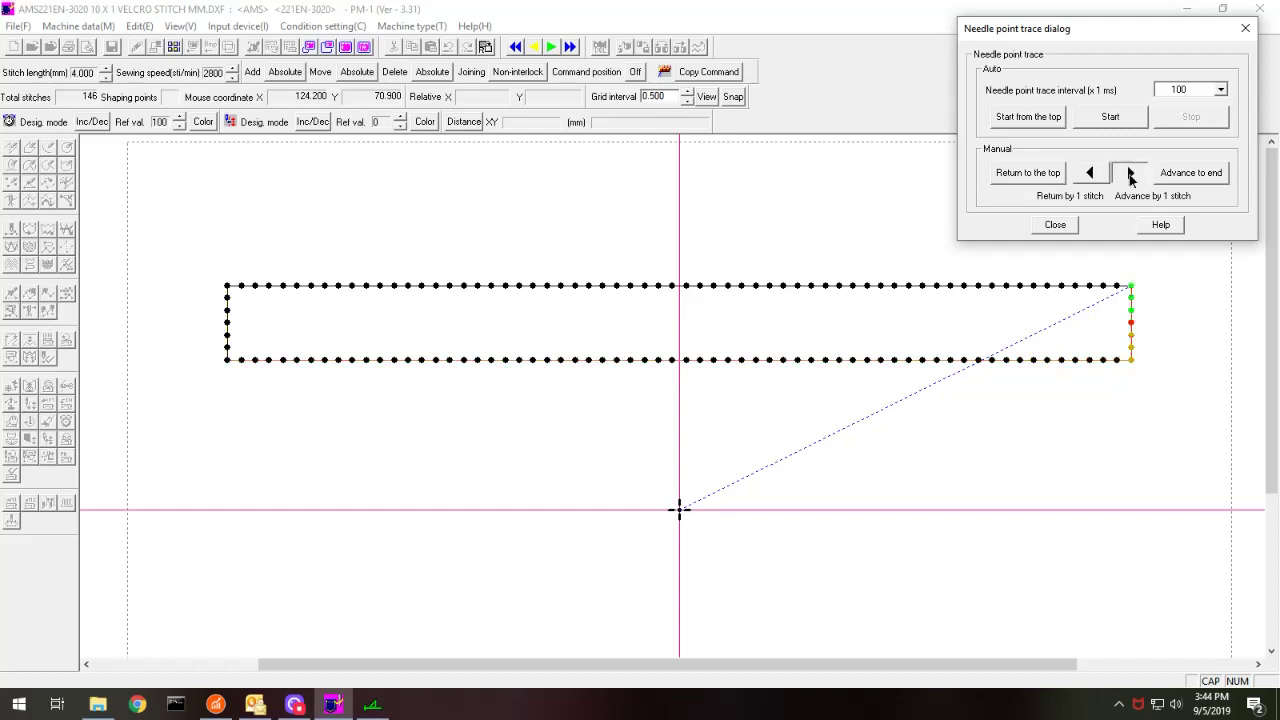
pyautogui.click(1130, 174)
pyautogui.click(1130, 174)
pyautogui.click(1055, 226)
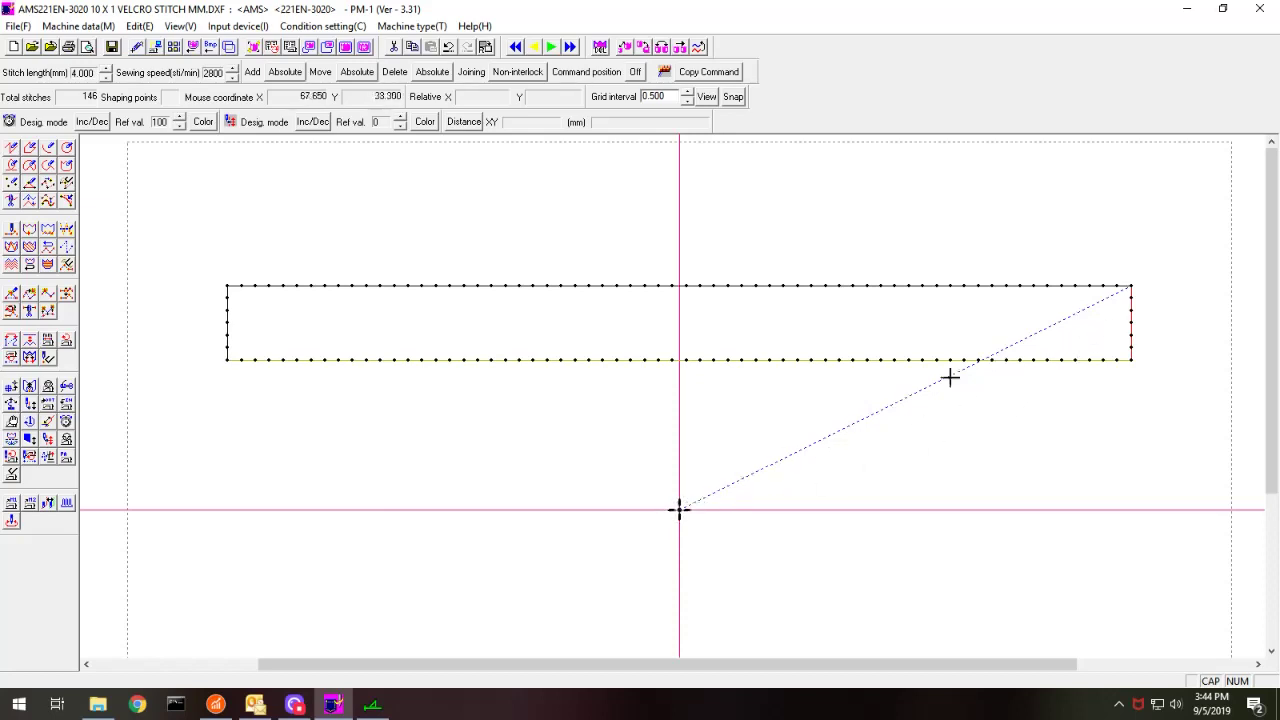
# Step: Reverse the sewing direction of the top, bottom and right edges of the rectangle
pyautogui.click(29, 358)
pyautogui.click(712, 286)
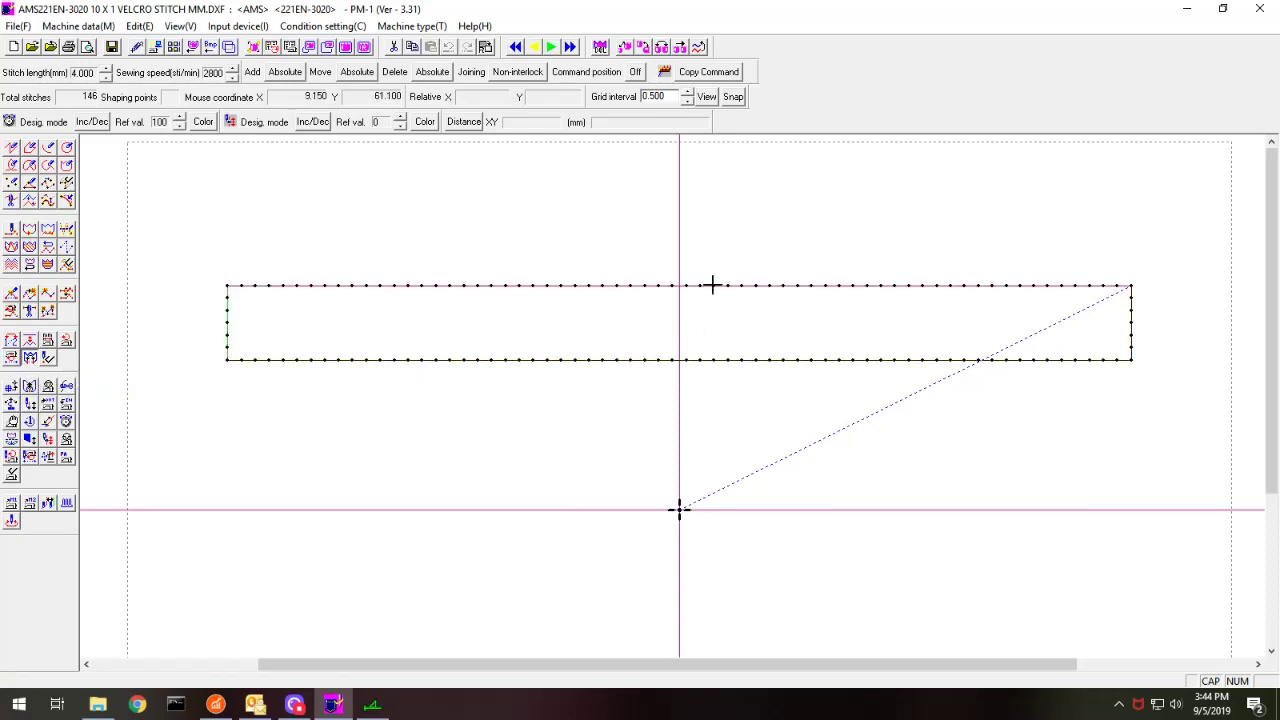
pyautogui.rightClick(643, 340)
pyautogui.click(637, 377)
pyautogui.click(229, 322)
pyautogui.click(629, 384)
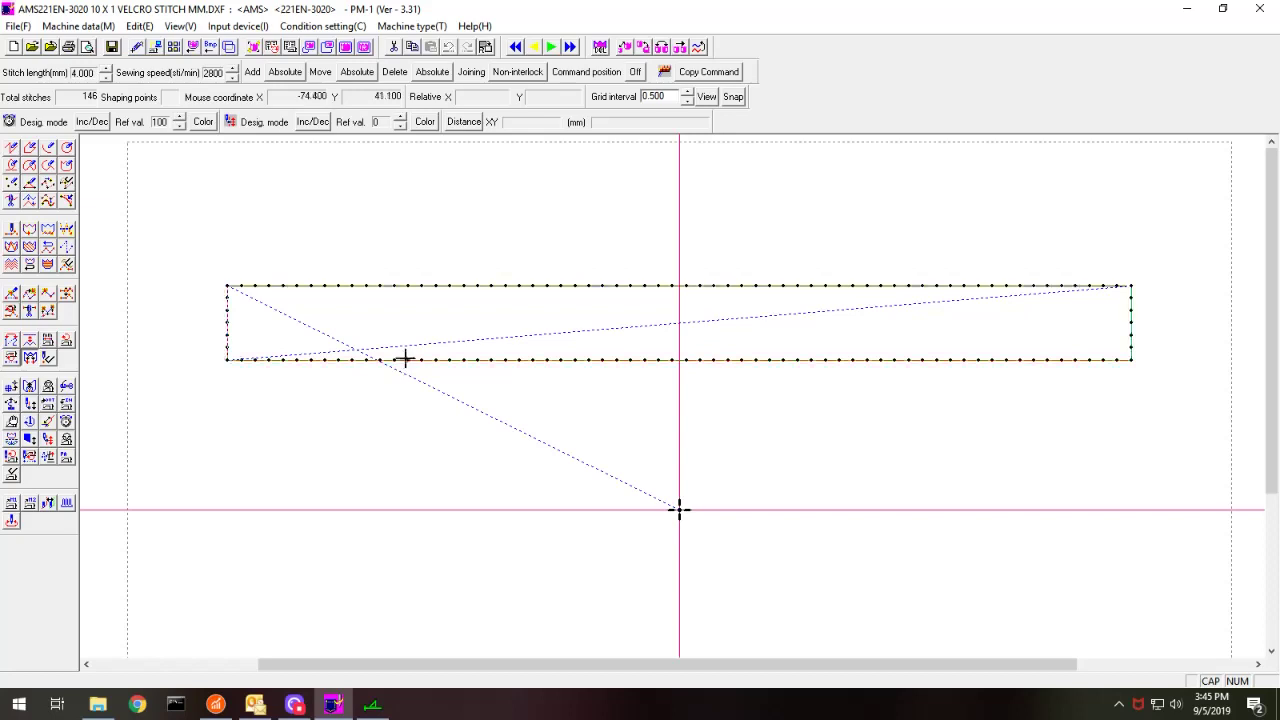
pyautogui.click(405, 360)
pyautogui.click(622, 381)
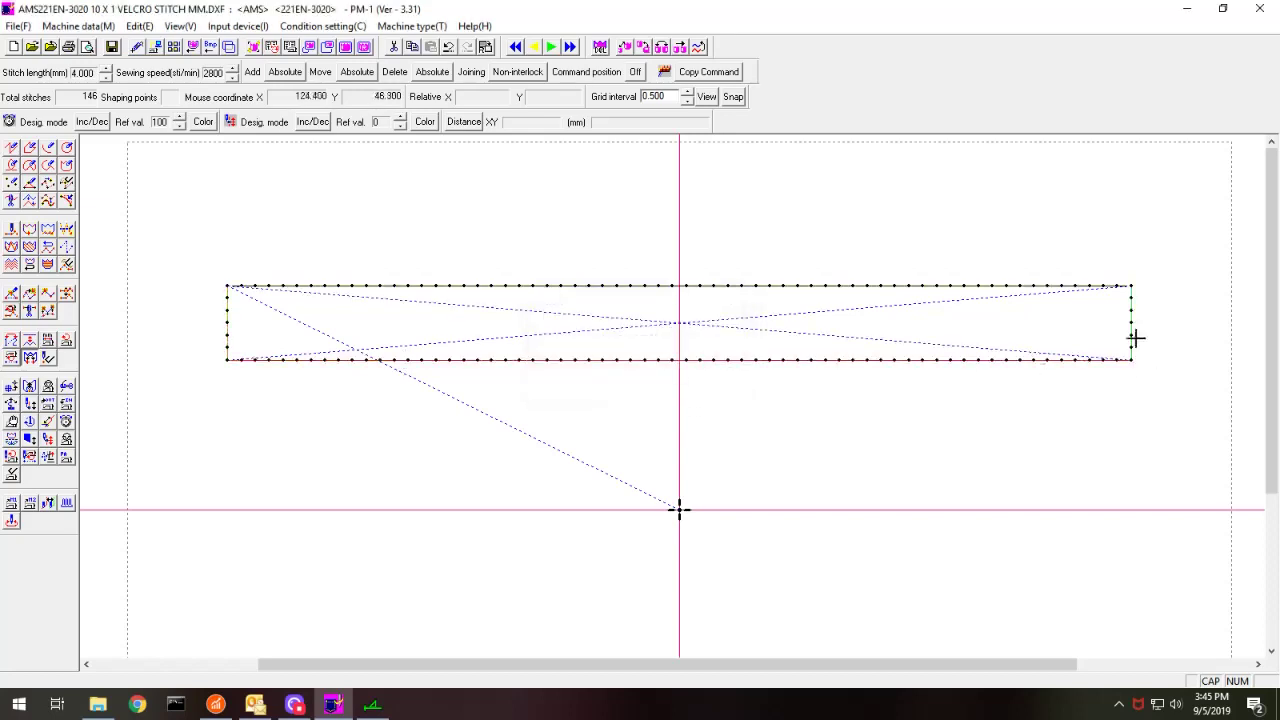
pyautogui.click(1130, 334)
pyautogui.click(638, 378)
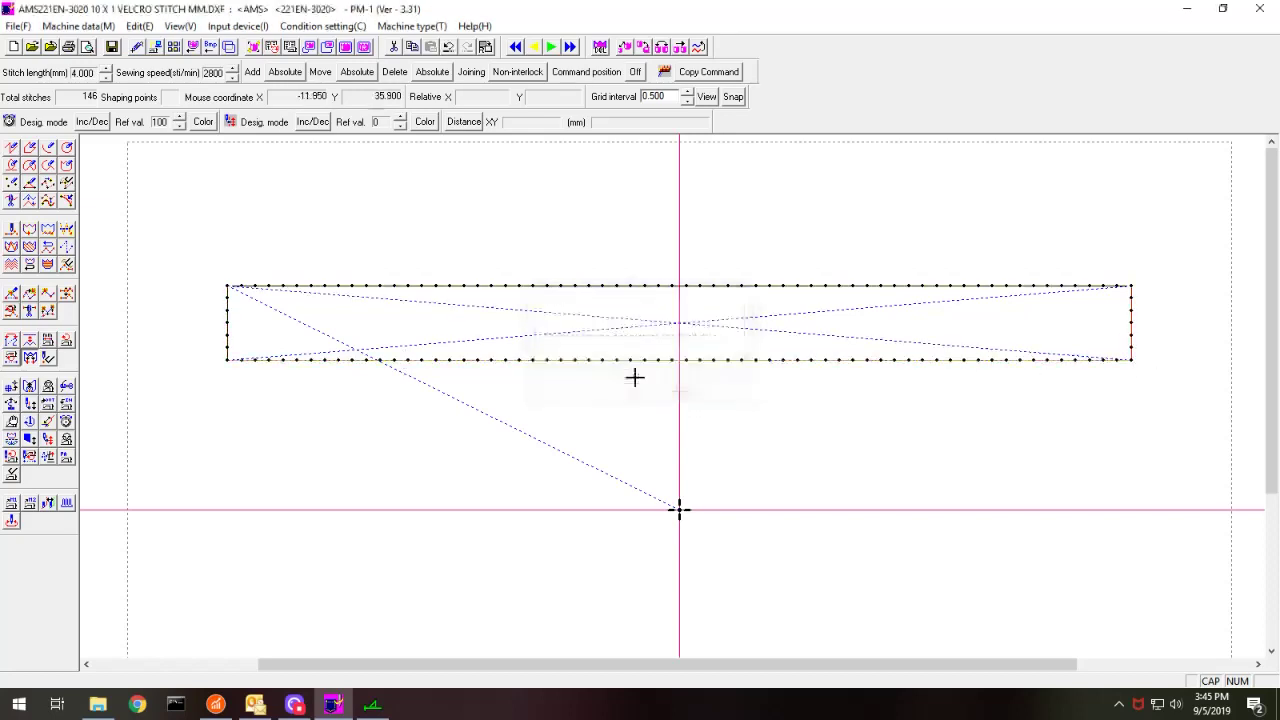
# Step: Reorder the edges so the bottom edge follows the right edge, removing jumps
pyautogui.click(12, 345)
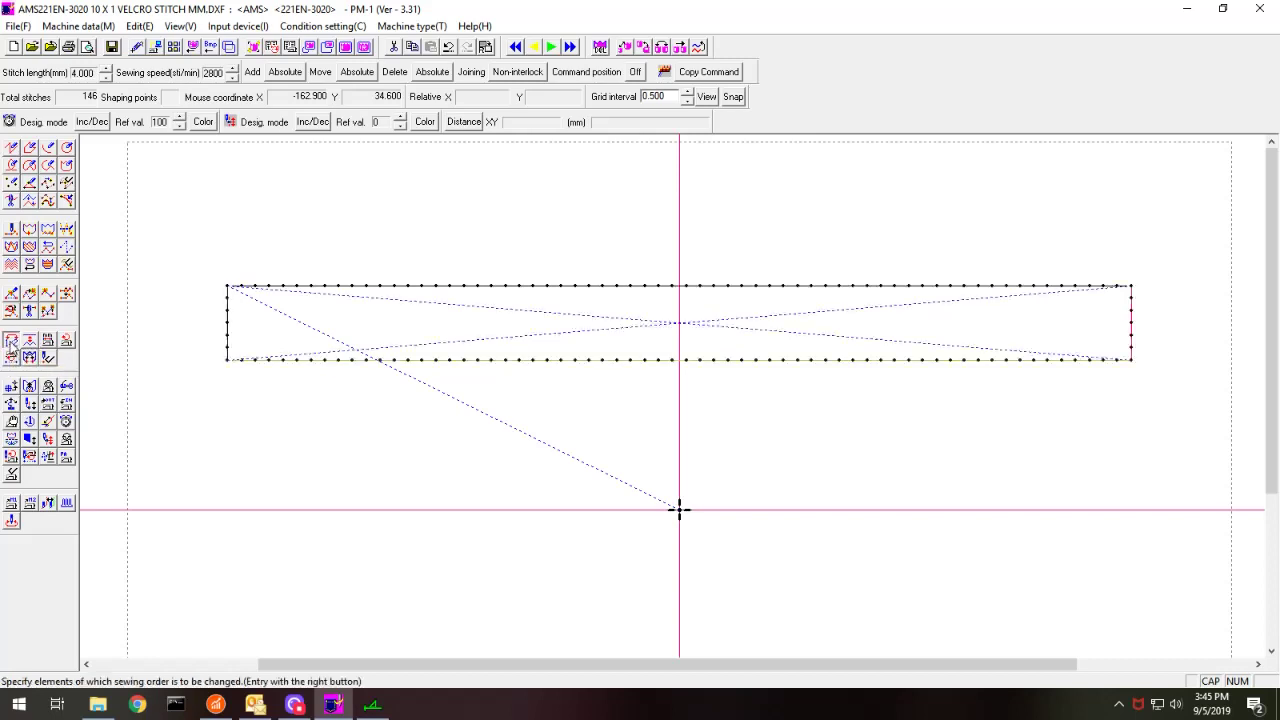
pyautogui.rightClick(1131, 310)
pyautogui.click(964, 286)
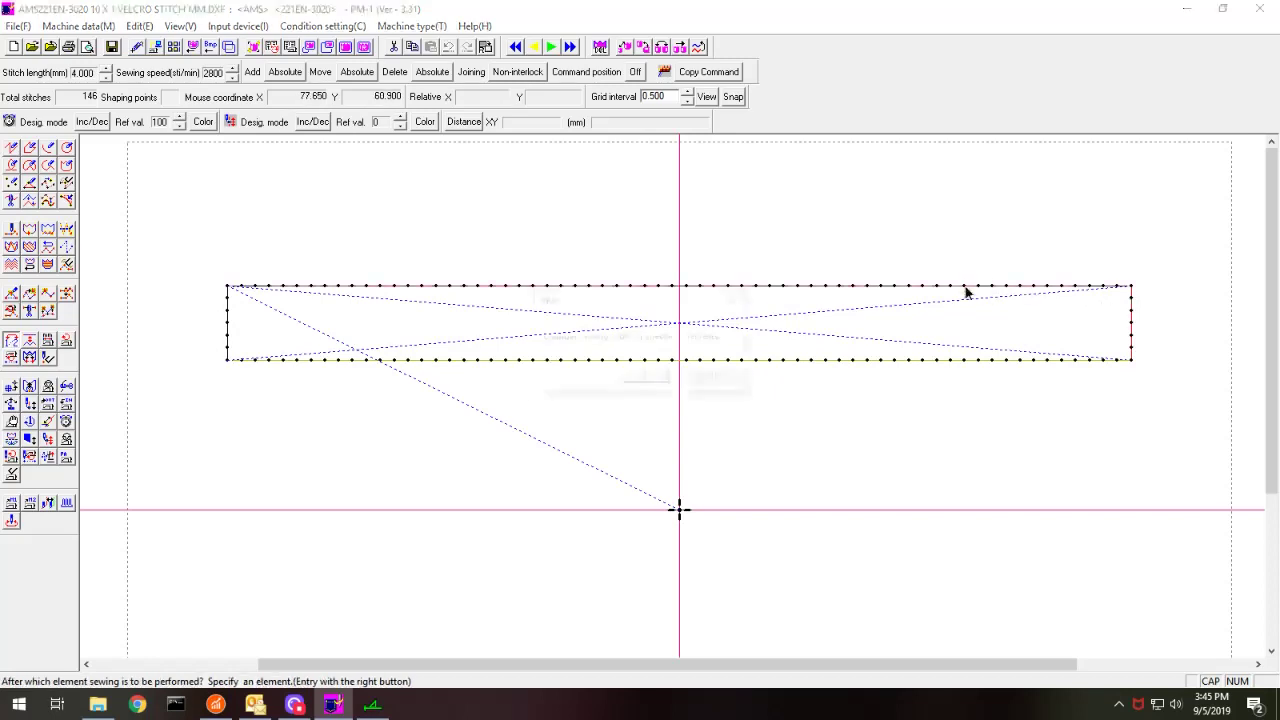
pyautogui.click(650, 378)
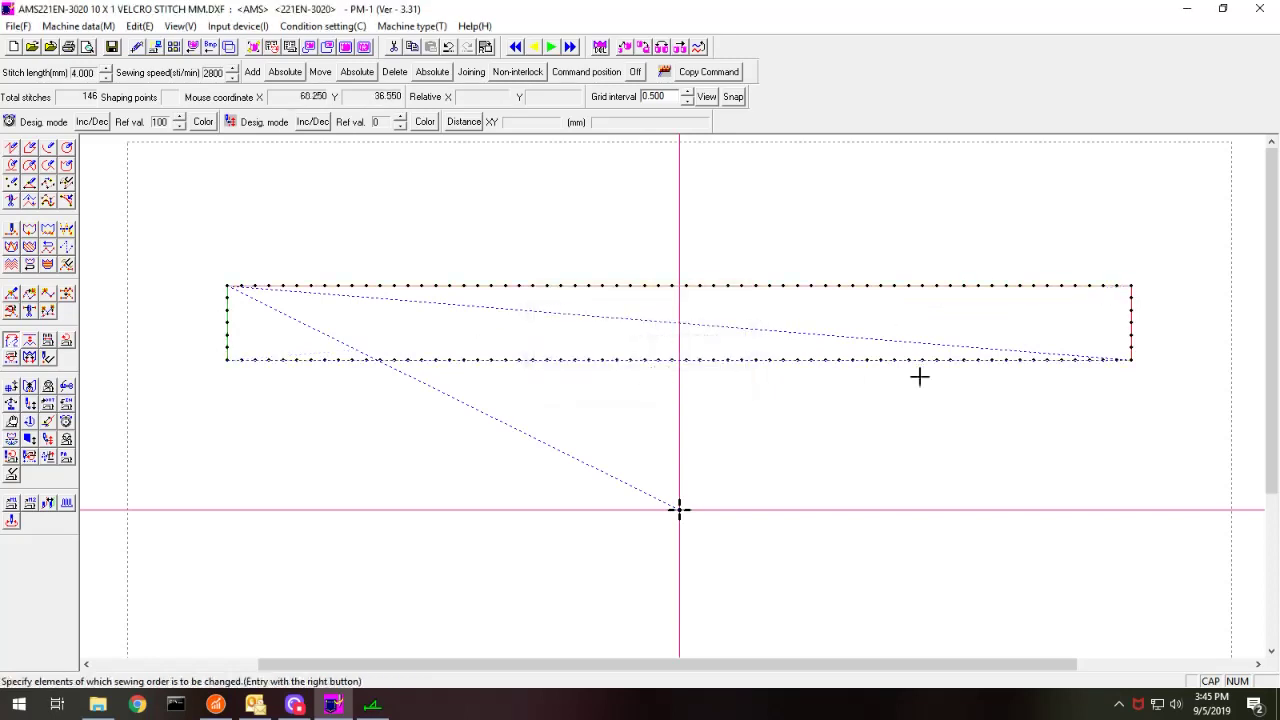
pyautogui.click(1021, 361)
pyautogui.rightClick(1022, 360)
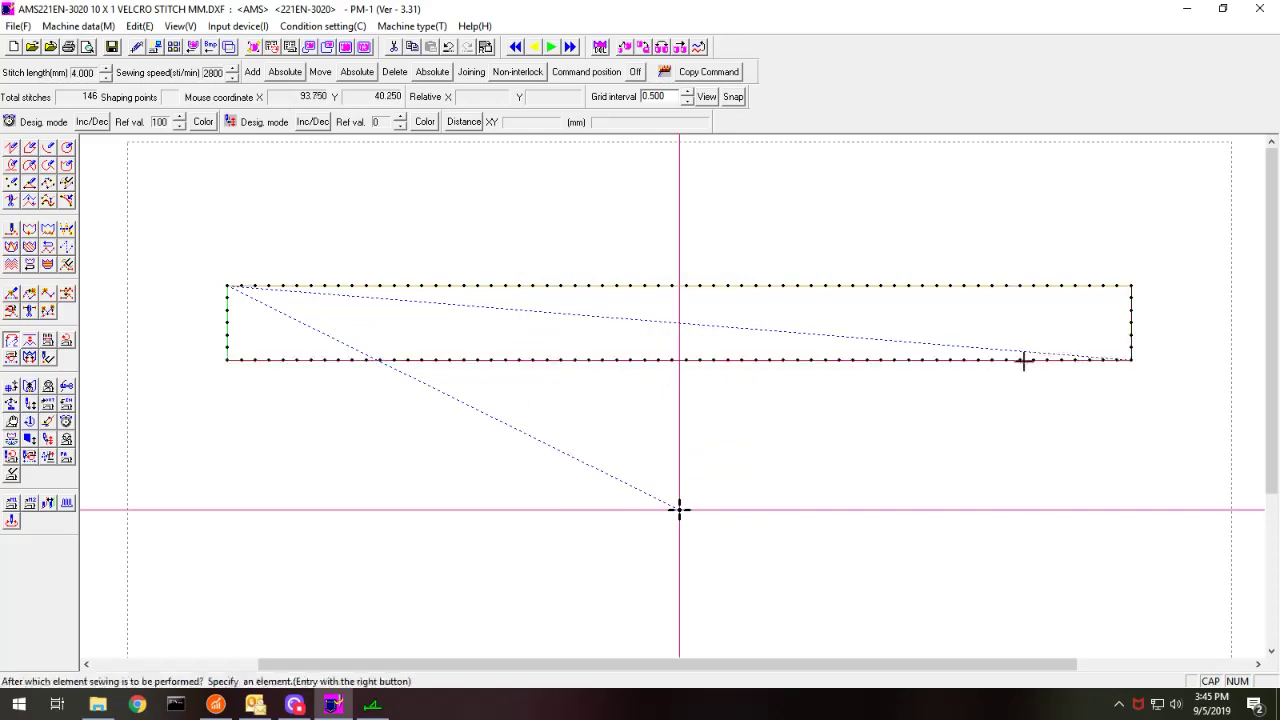
pyautogui.click(1131, 324)
pyautogui.click(657, 375)
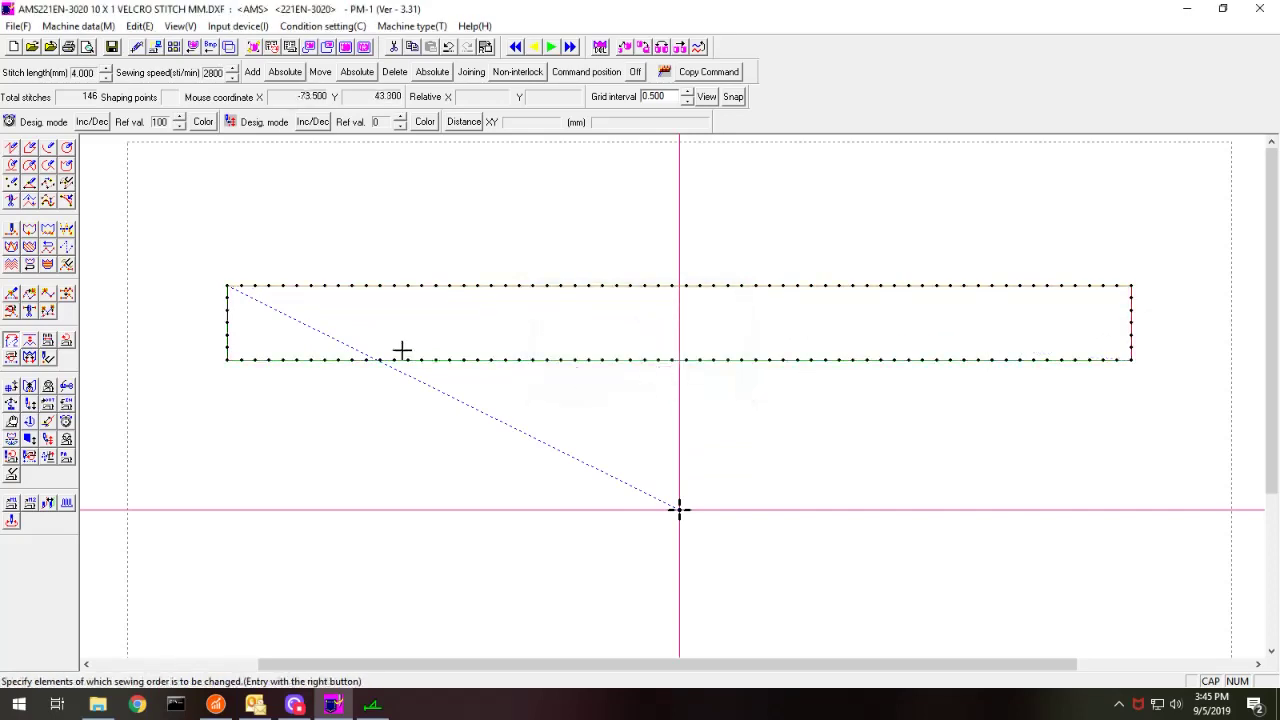
pyautogui.click(229, 338)
pyautogui.rightClick(229, 338)
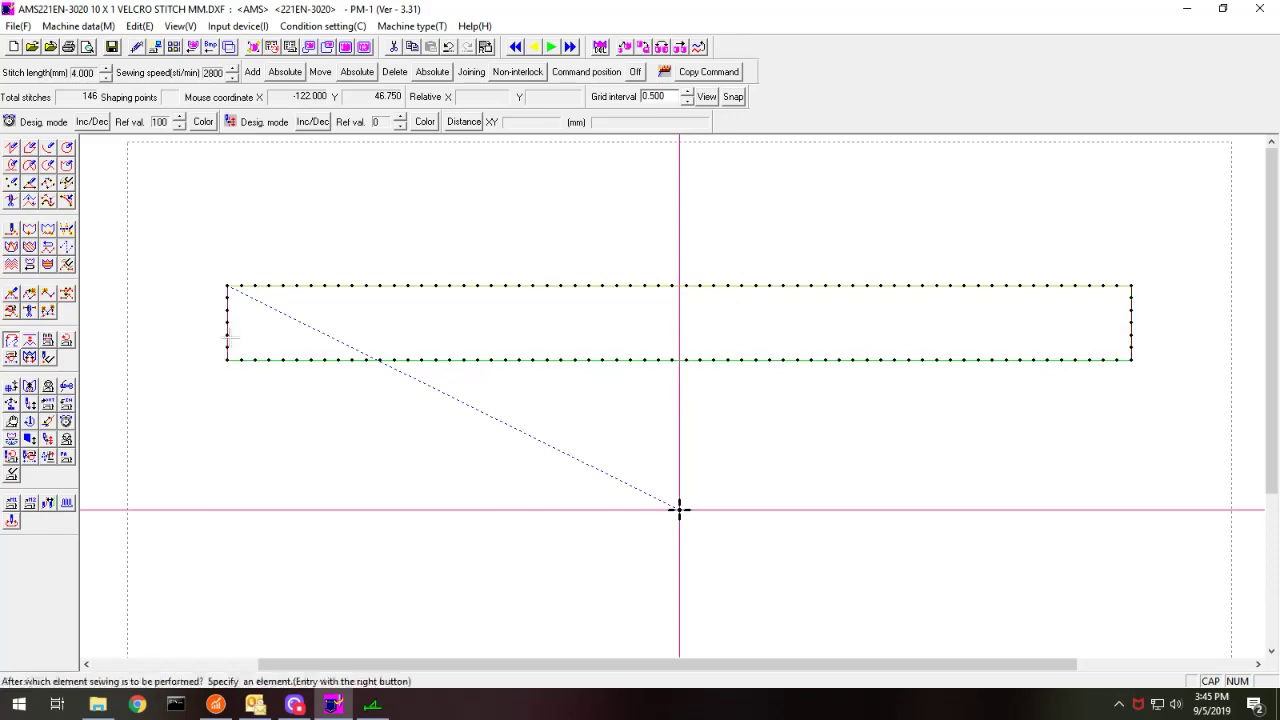
pyautogui.click(324, 362)
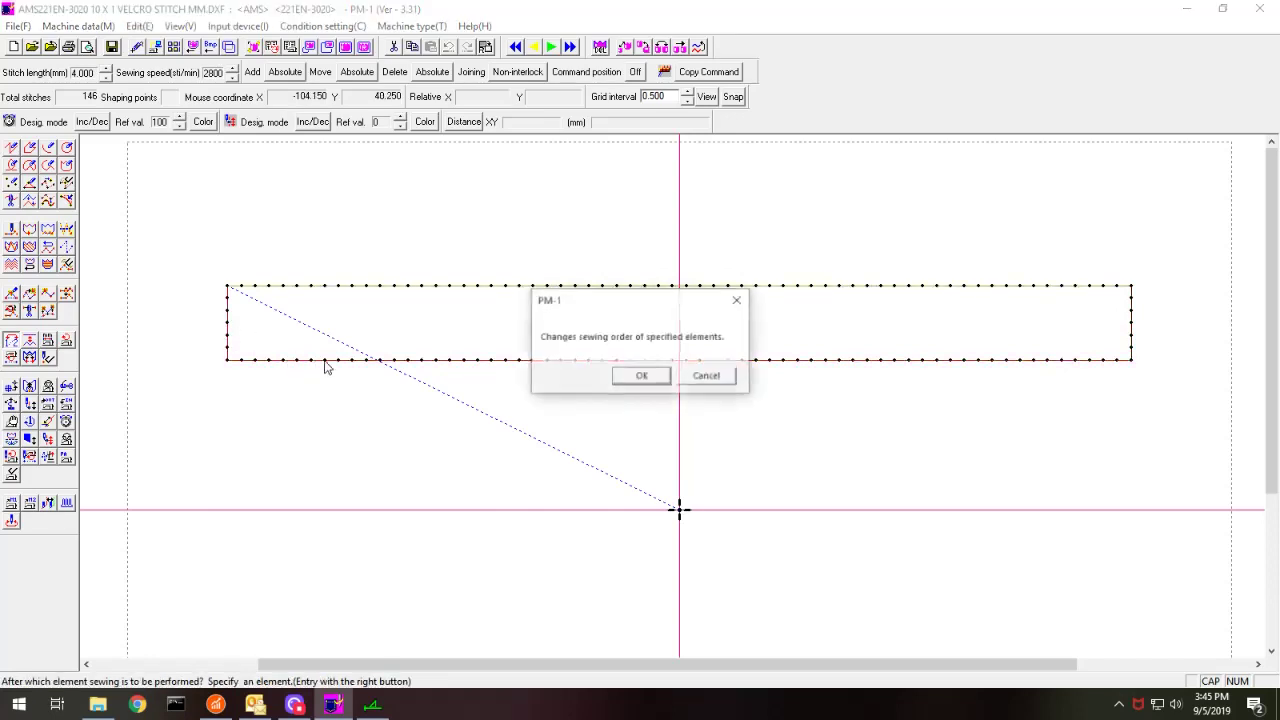
pyautogui.click(641, 375)
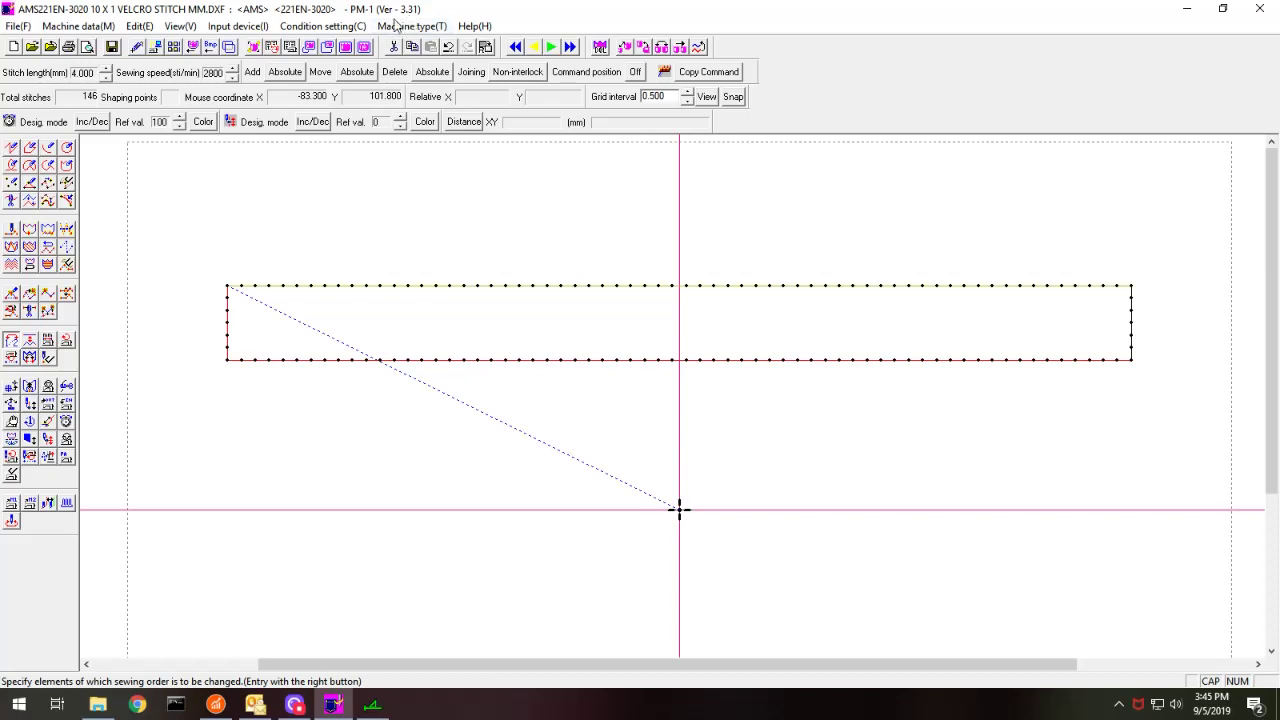
# Step: Open Edit > Sewing order change, inspect the second edge in the order, then close the panel
pyautogui.click(140, 26)
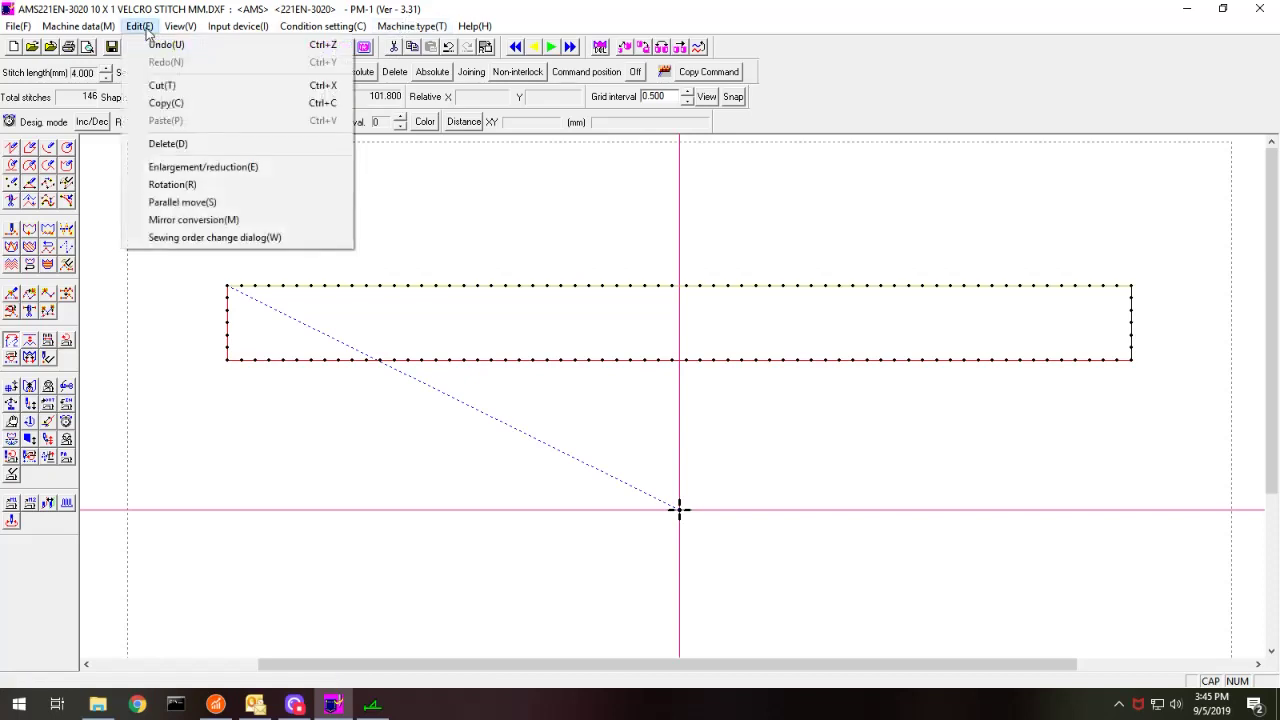
pyautogui.click(201, 238)
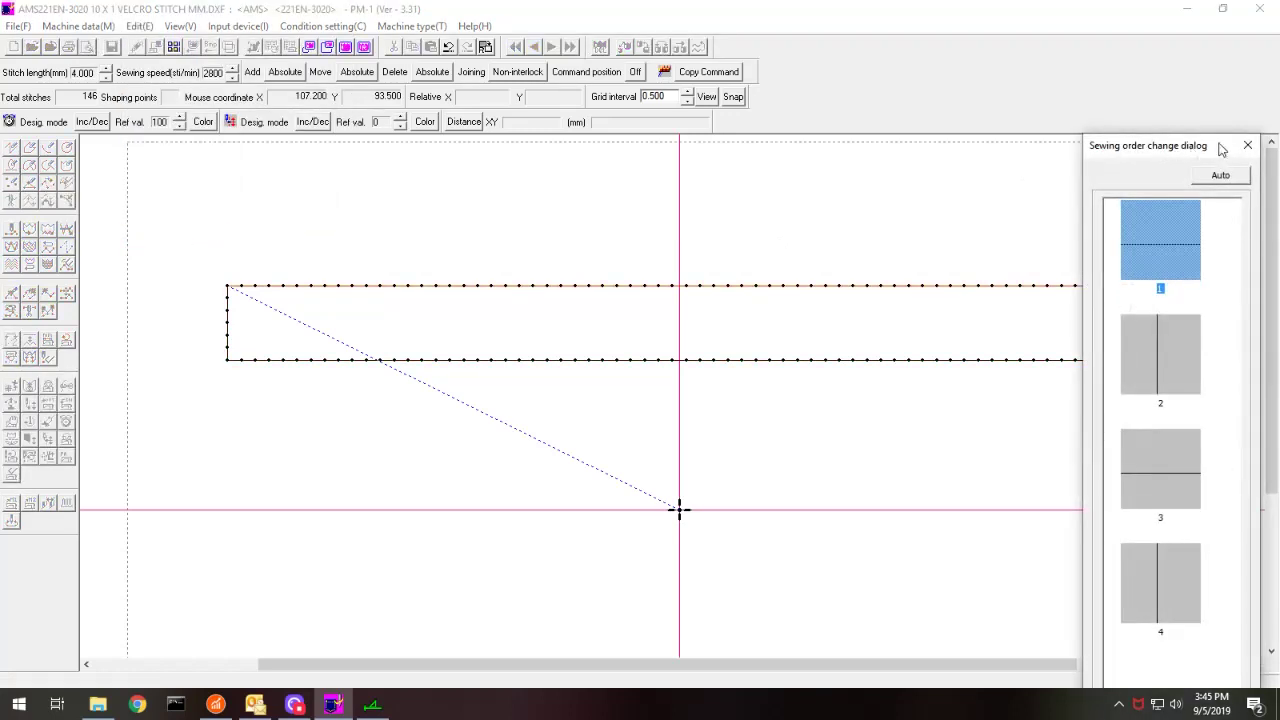
pyautogui.moveTo(1221, 148); pyautogui.dragTo(949, 82)
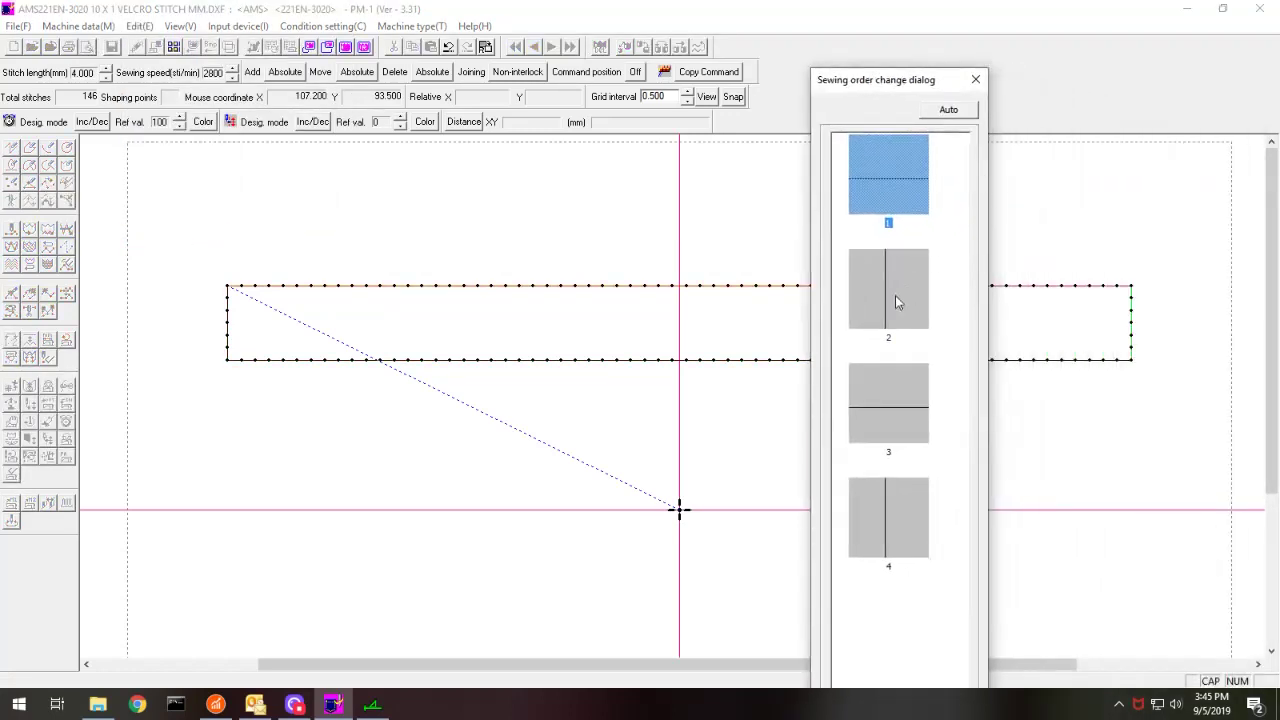
pyautogui.click(897, 300)
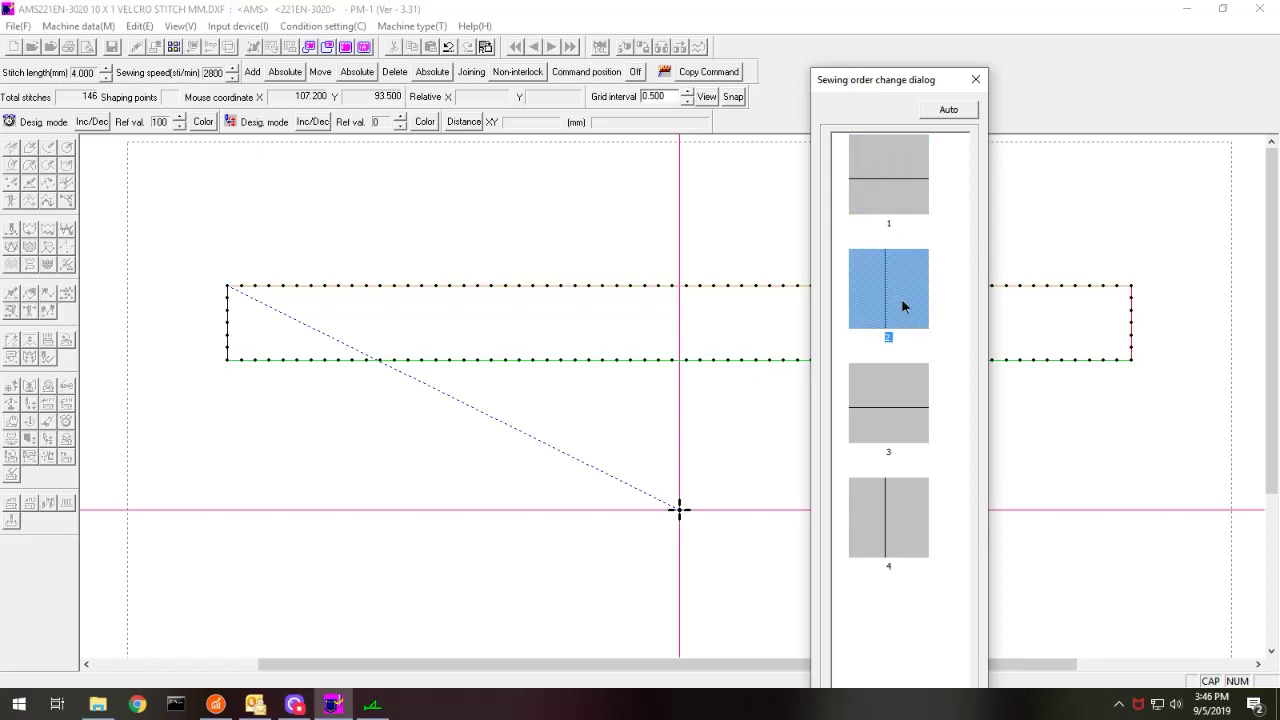
pyautogui.click(976, 80)
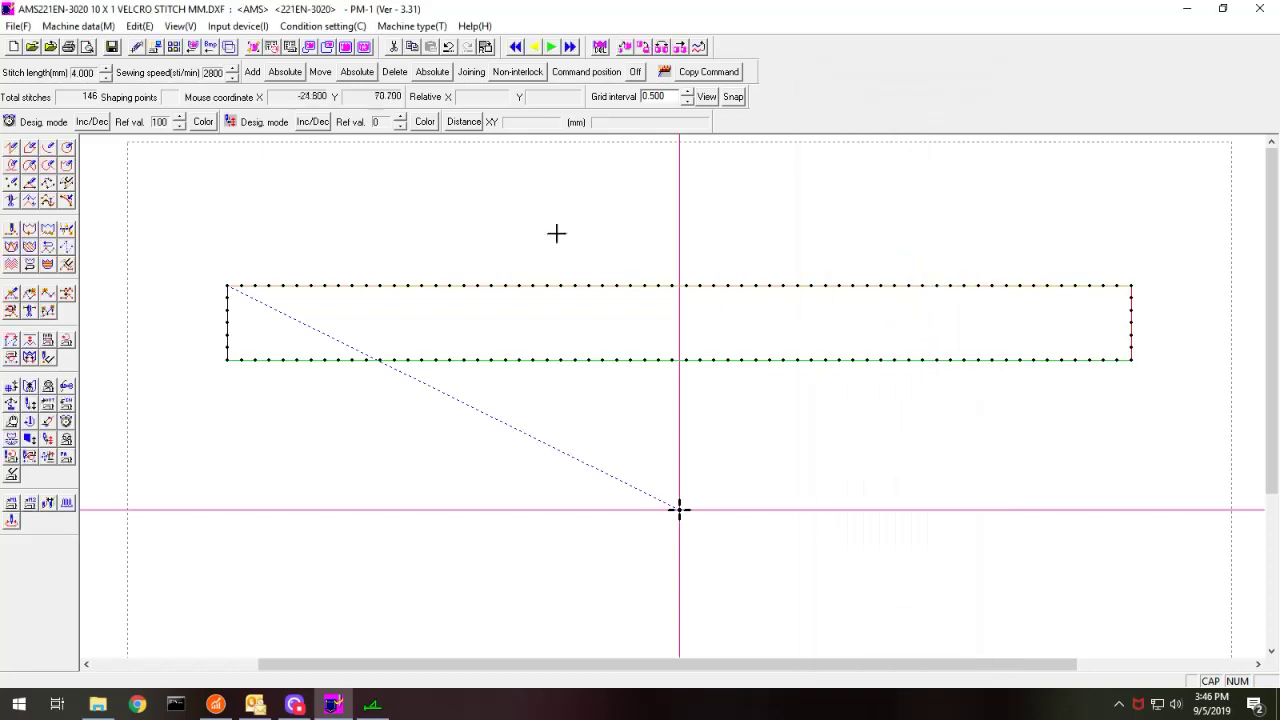
pyautogui.click(185, 27)
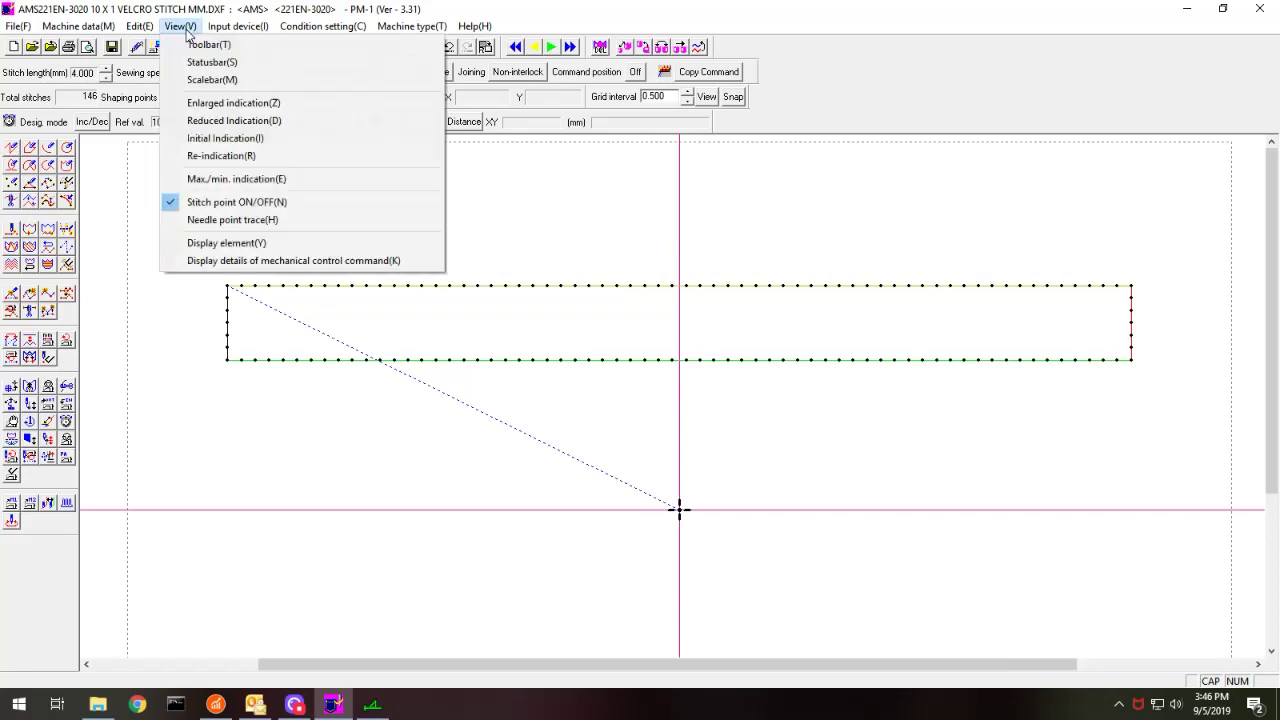
pyautogui.click(242, 218)
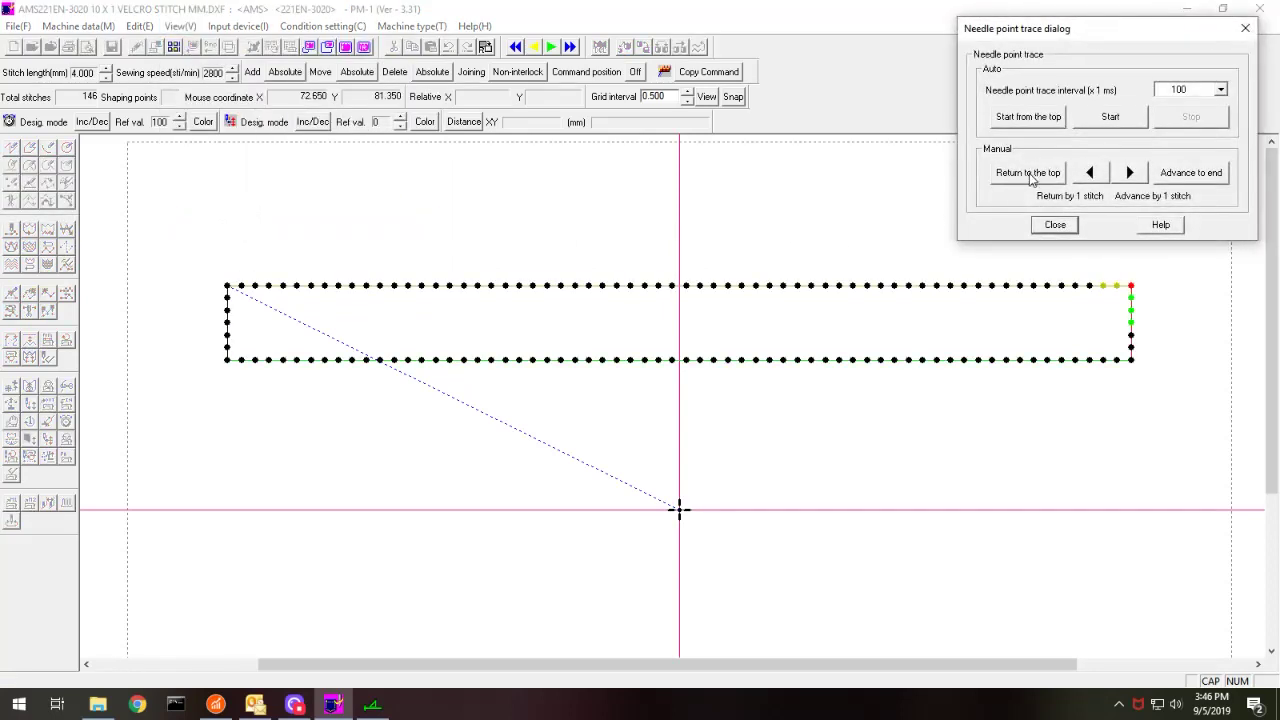
pyautogui.moveTo(1117, 34); pyautogui.dragTo(1091, 34)
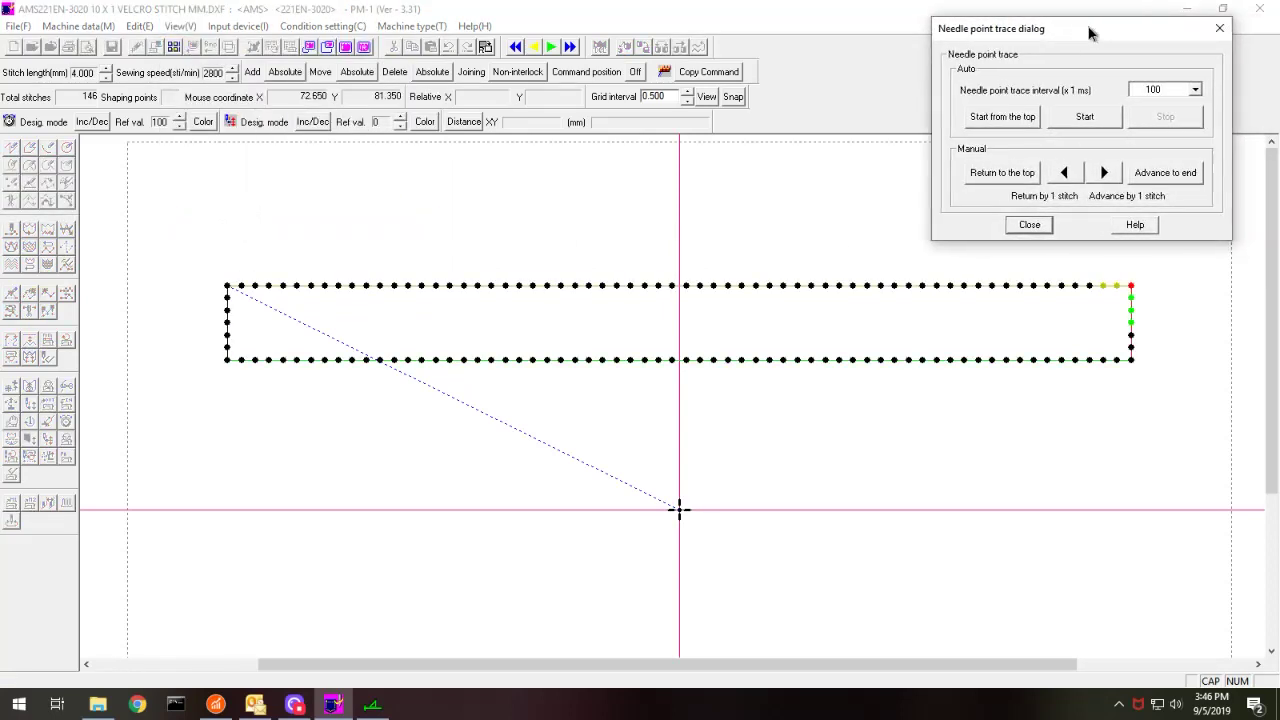
pyautogui.click(999, 120)
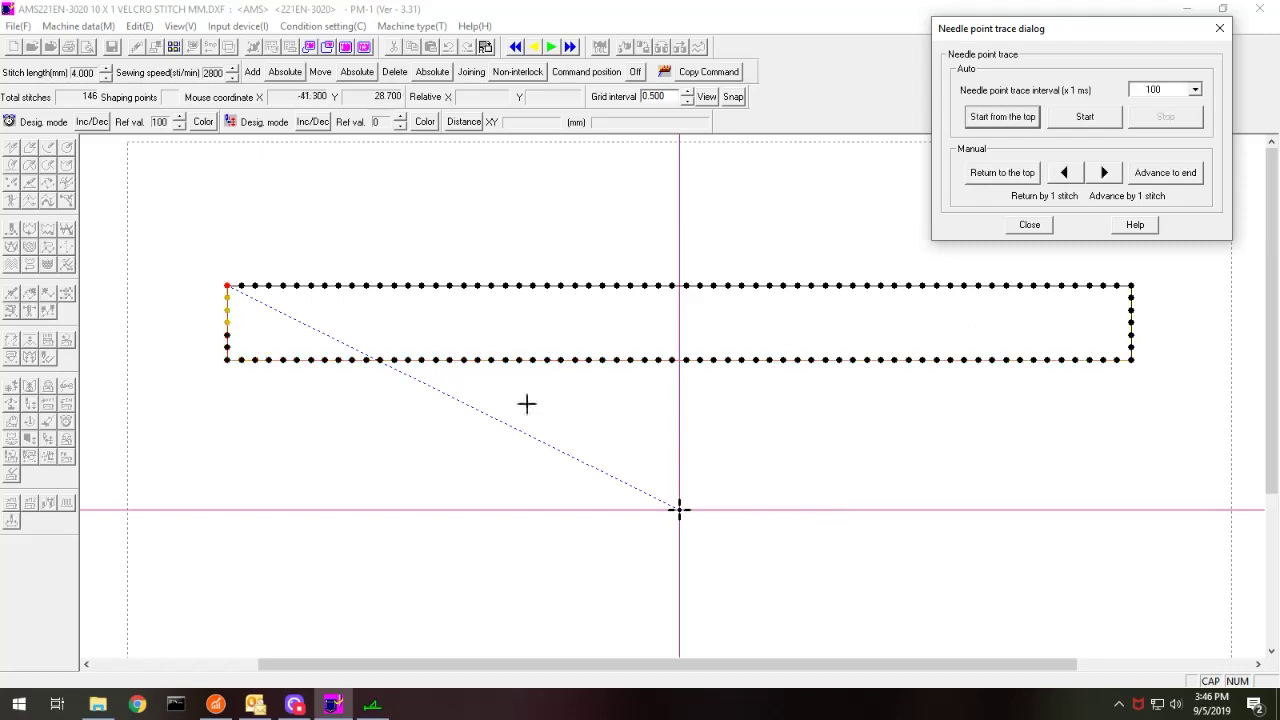
# Step: Close the needle trace and zoom in on the rectangle's left end
pyautogui.click(1030, 226)
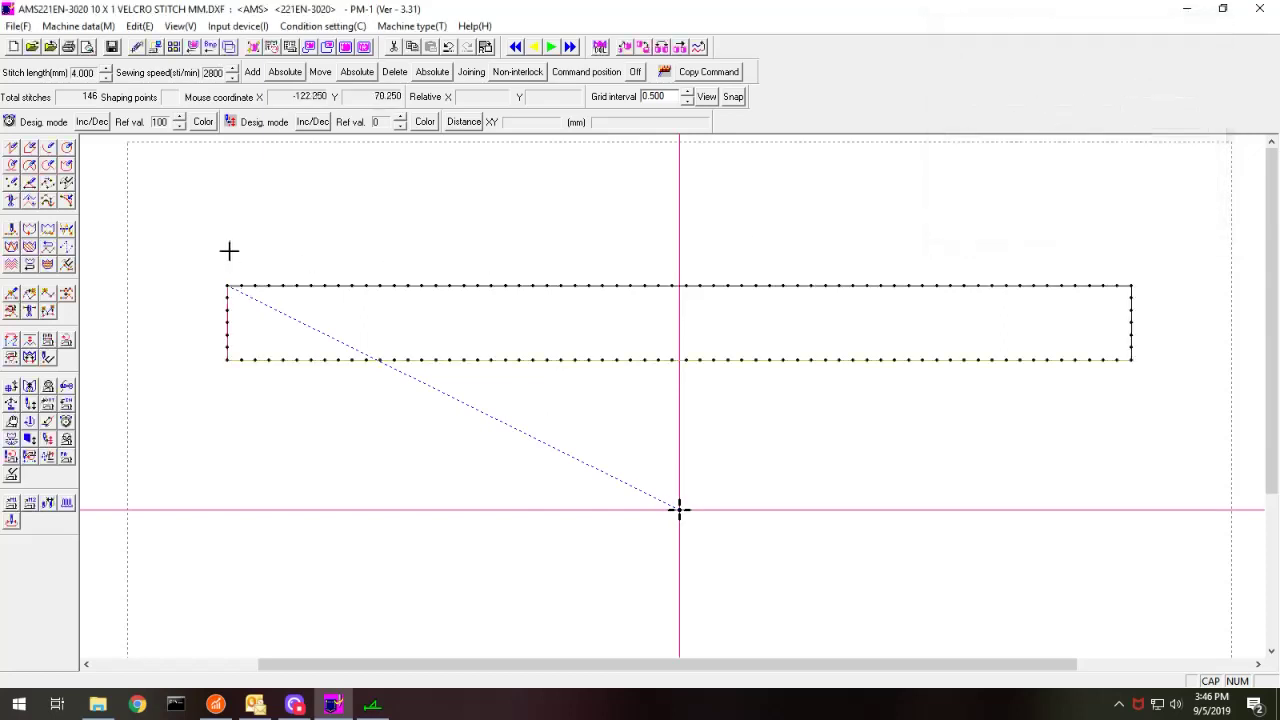
pyautogui.scroll(3, 166, 266)
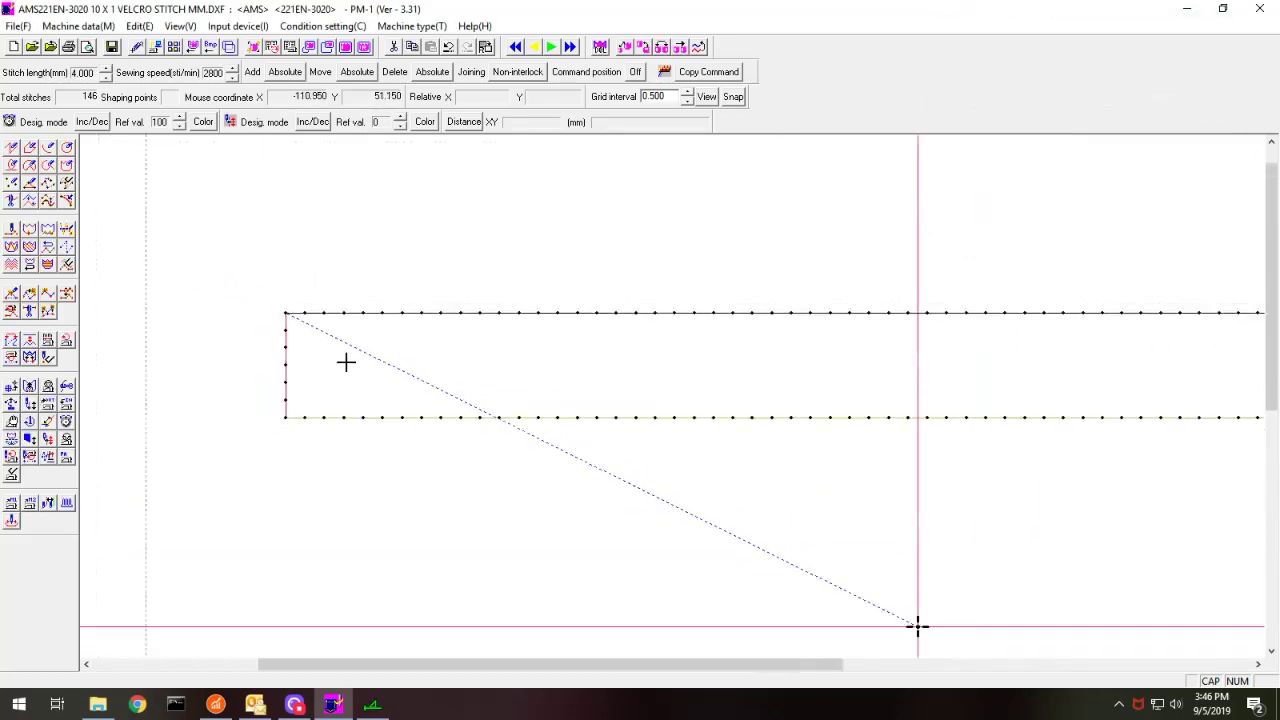
pyautogui.scroll(-2, 345, 362)
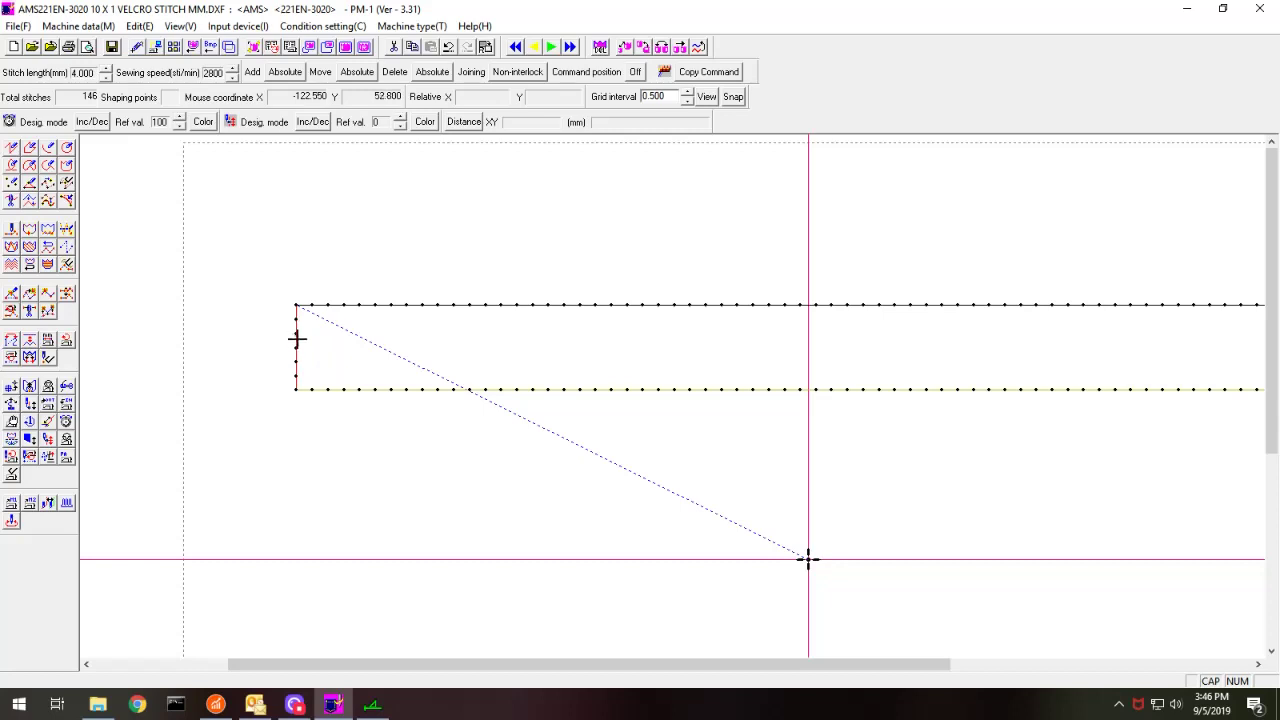
pyautogui.scroll(1, 154, 331)
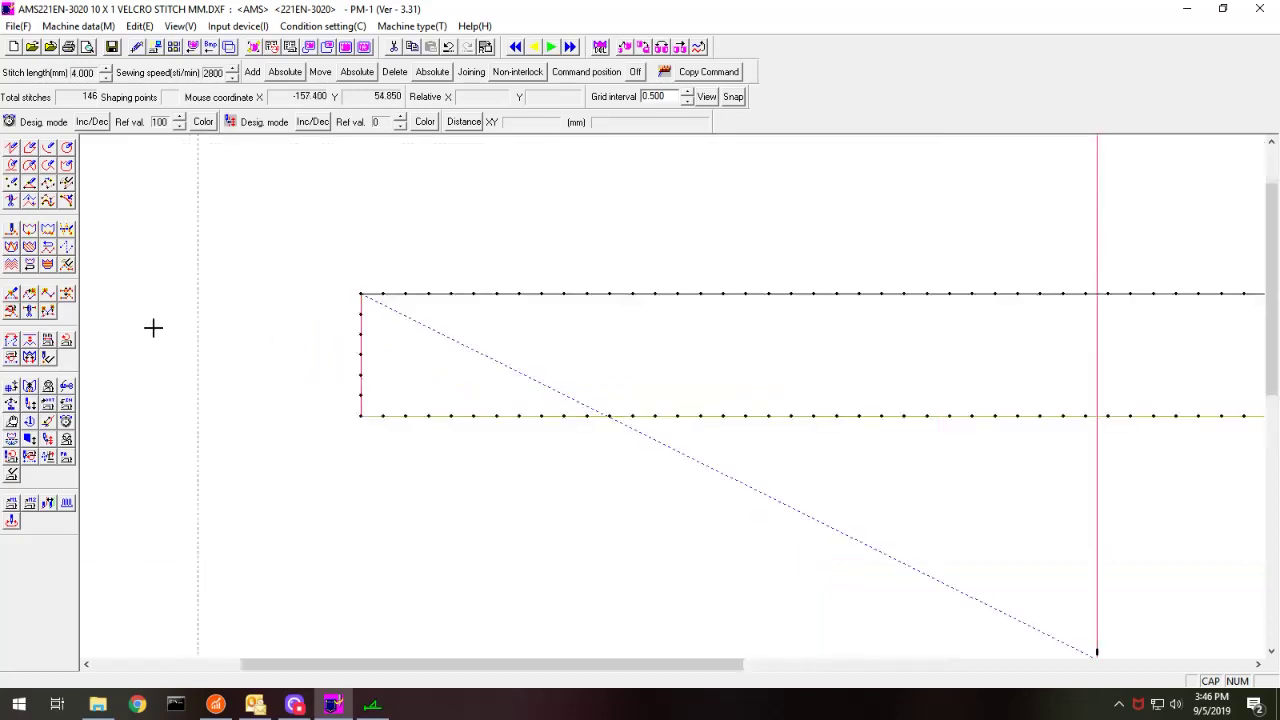
# Step: Add a stitched line from the top-left corner to a new point up and to the right
pyautogui.click(29, 185)
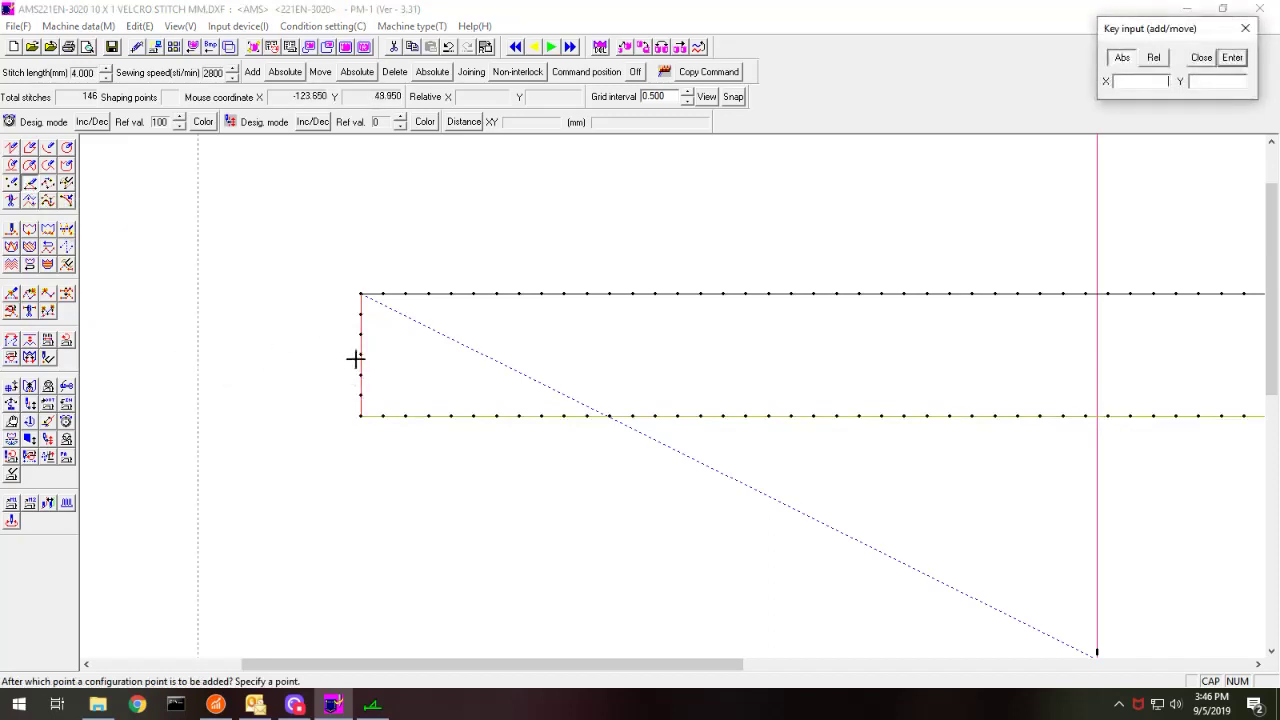
pyautogui.click(360, 294)
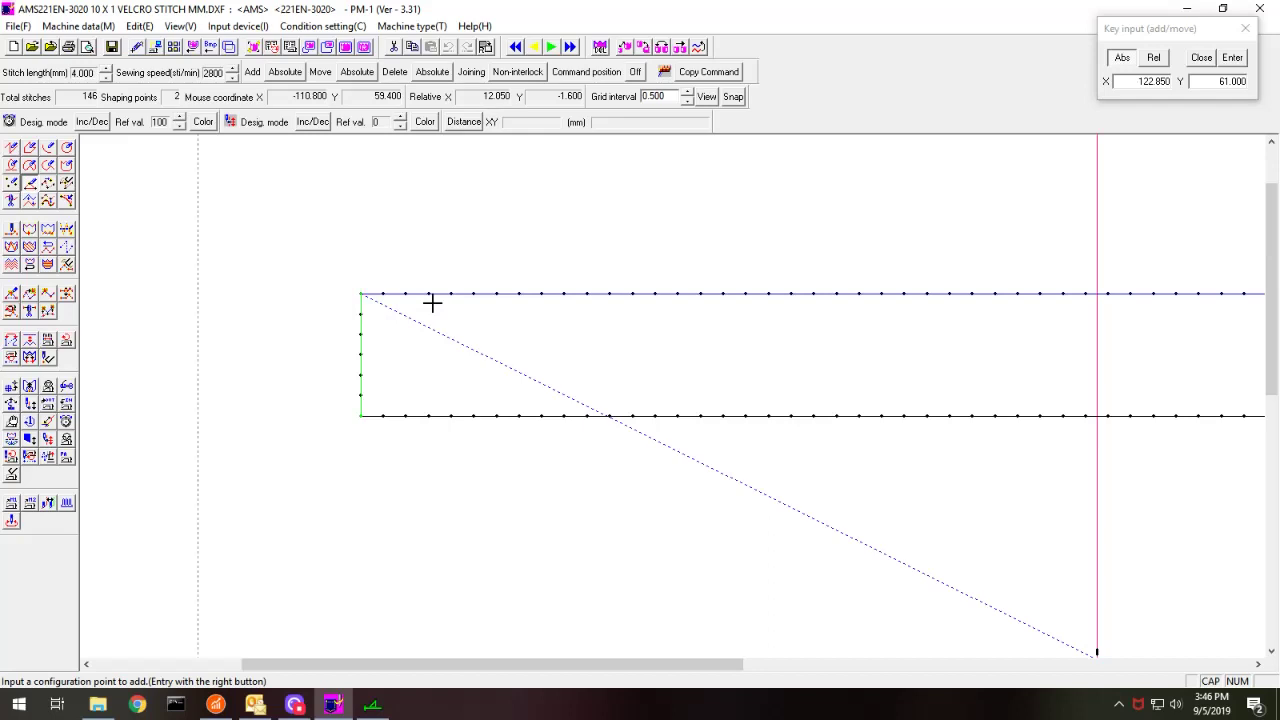
pyautogui.click(432, 302)
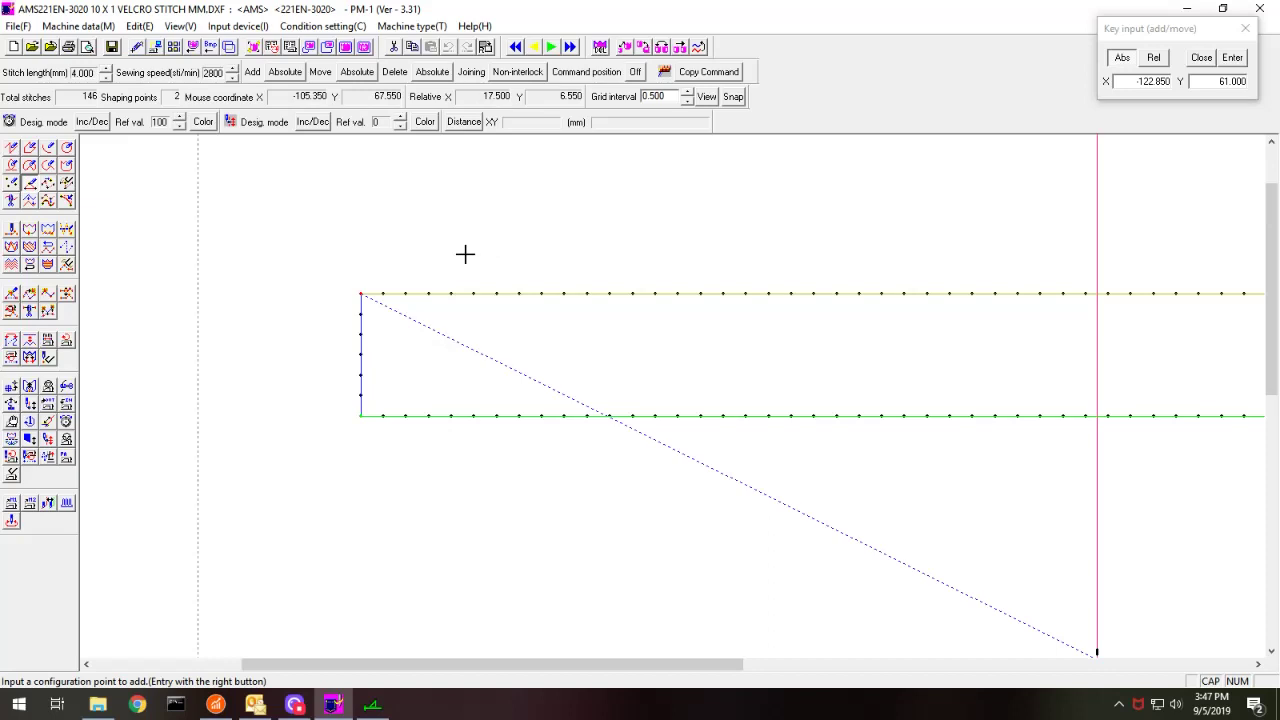
pyautogui.click(465, 254)
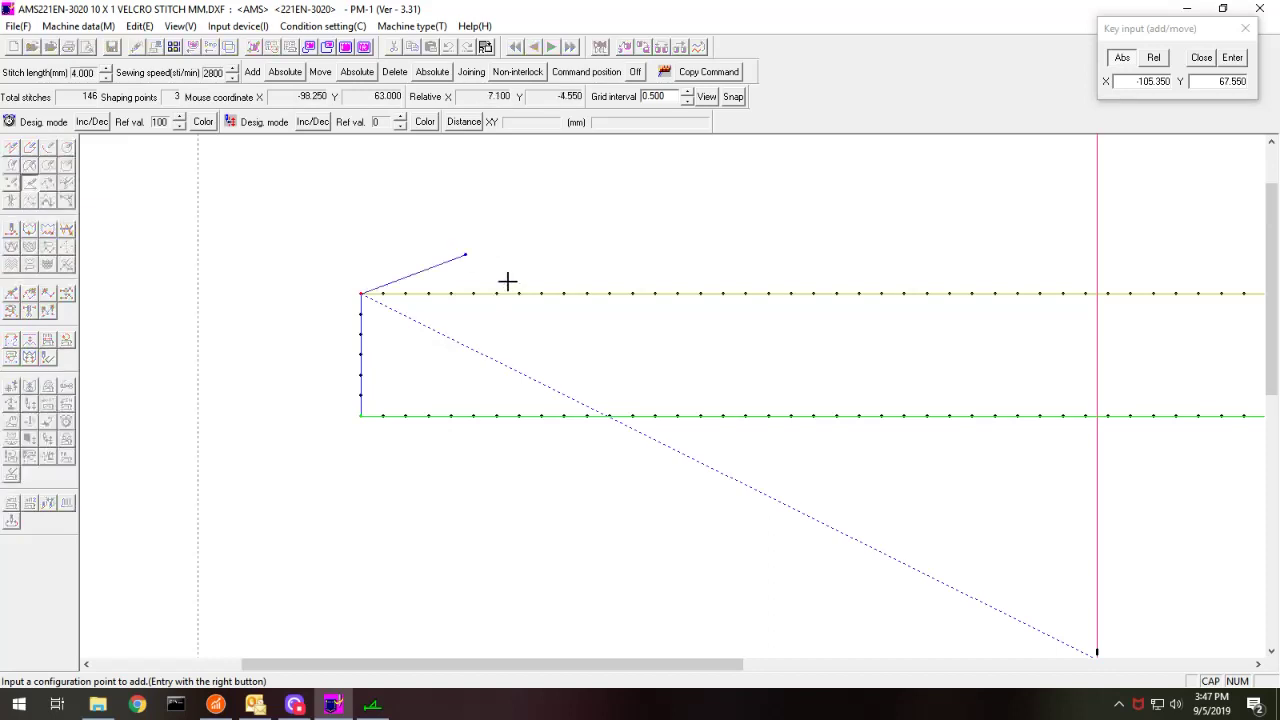
pyautogui.rightClick(507, 282)
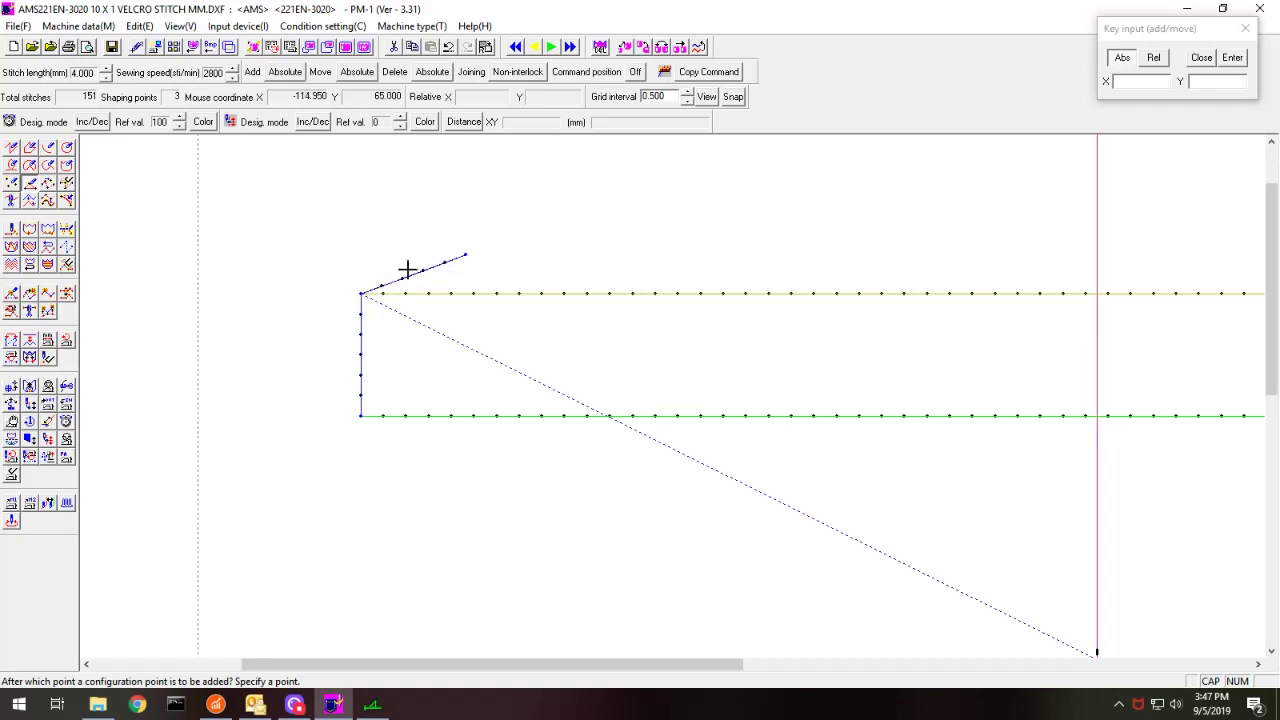
# Step: Move the extension's end point down onto the rectangle's top edge
pyautogui.scroll(4, 465, 270)
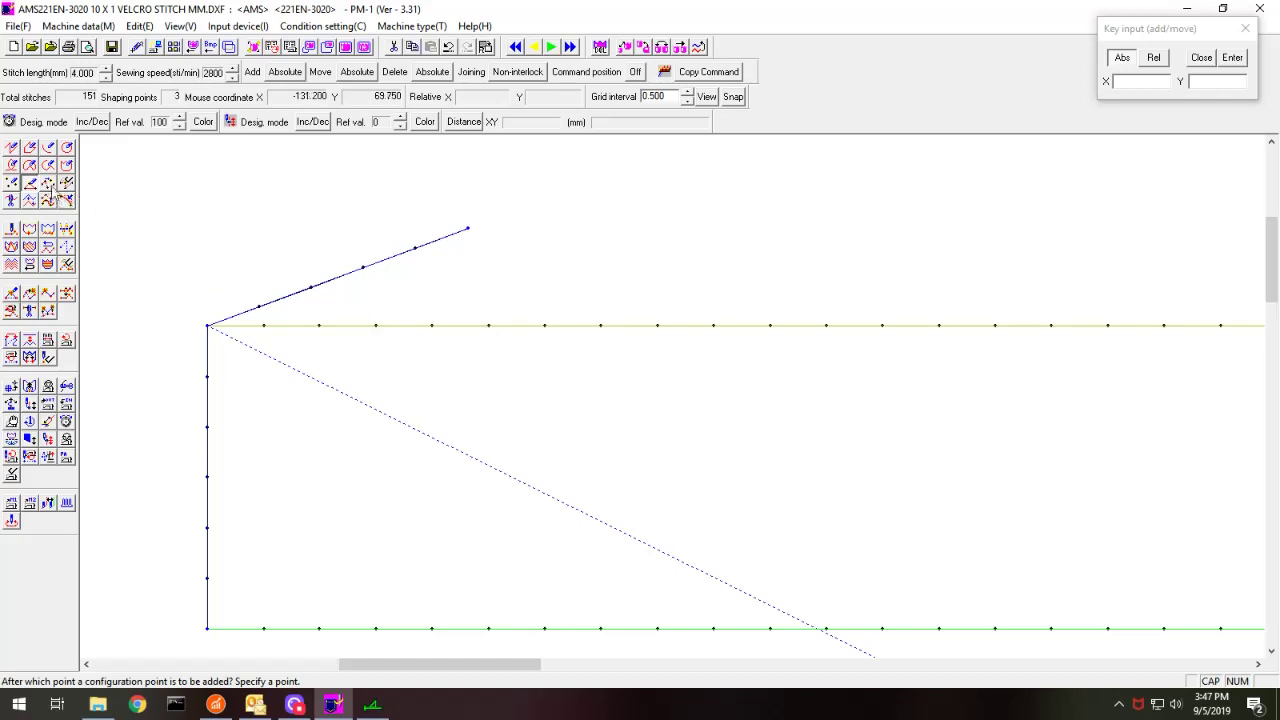
pyautogui.click(47, 183)
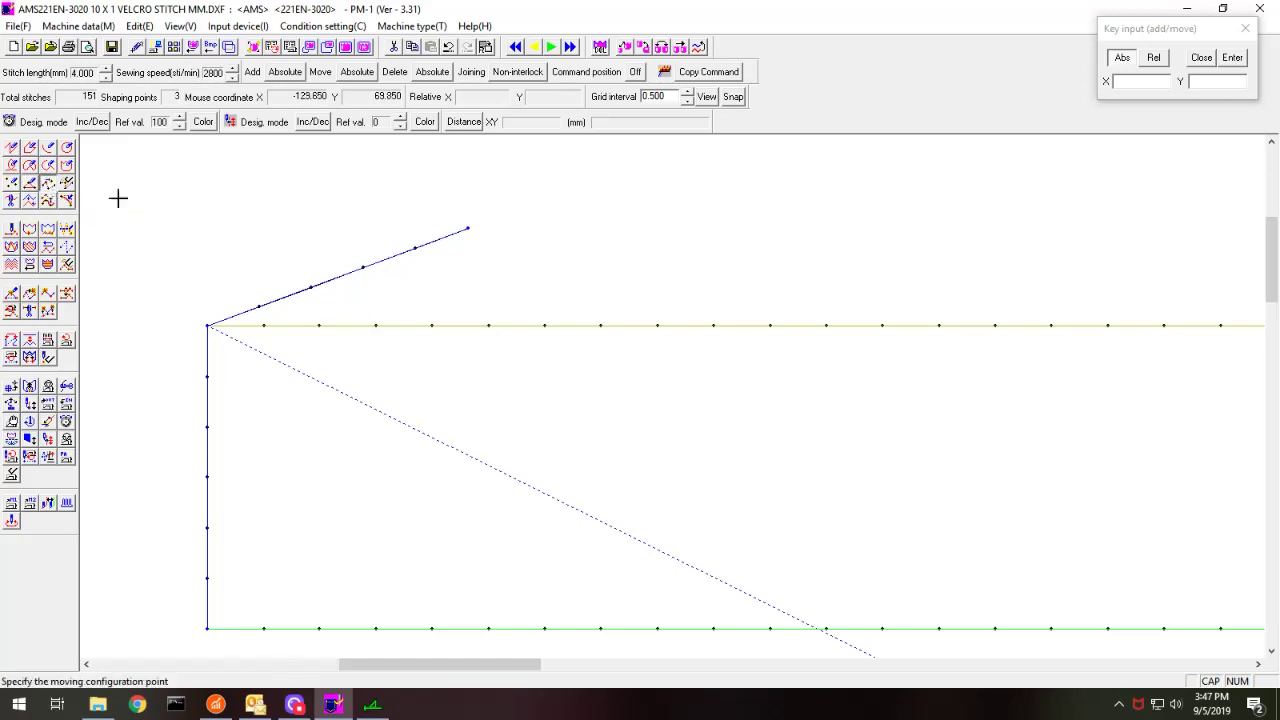
pyautogui.click(467, 229)
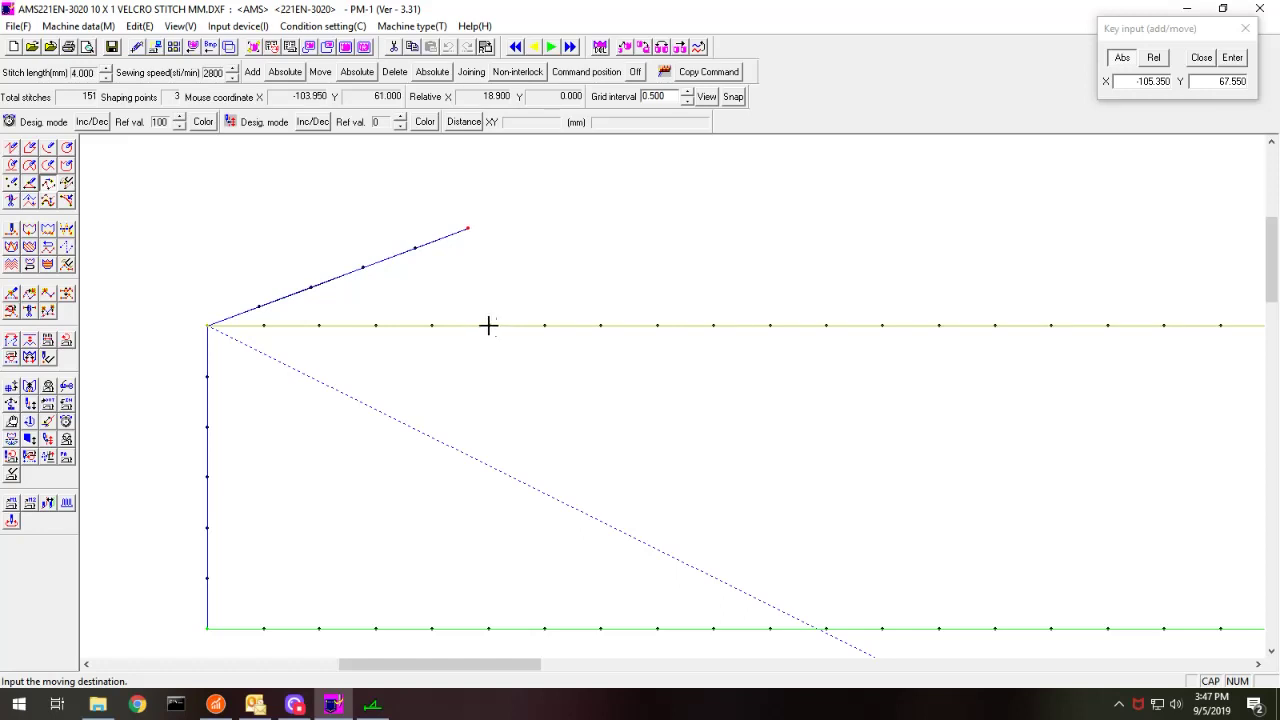
pyautogui.click(544, 326)
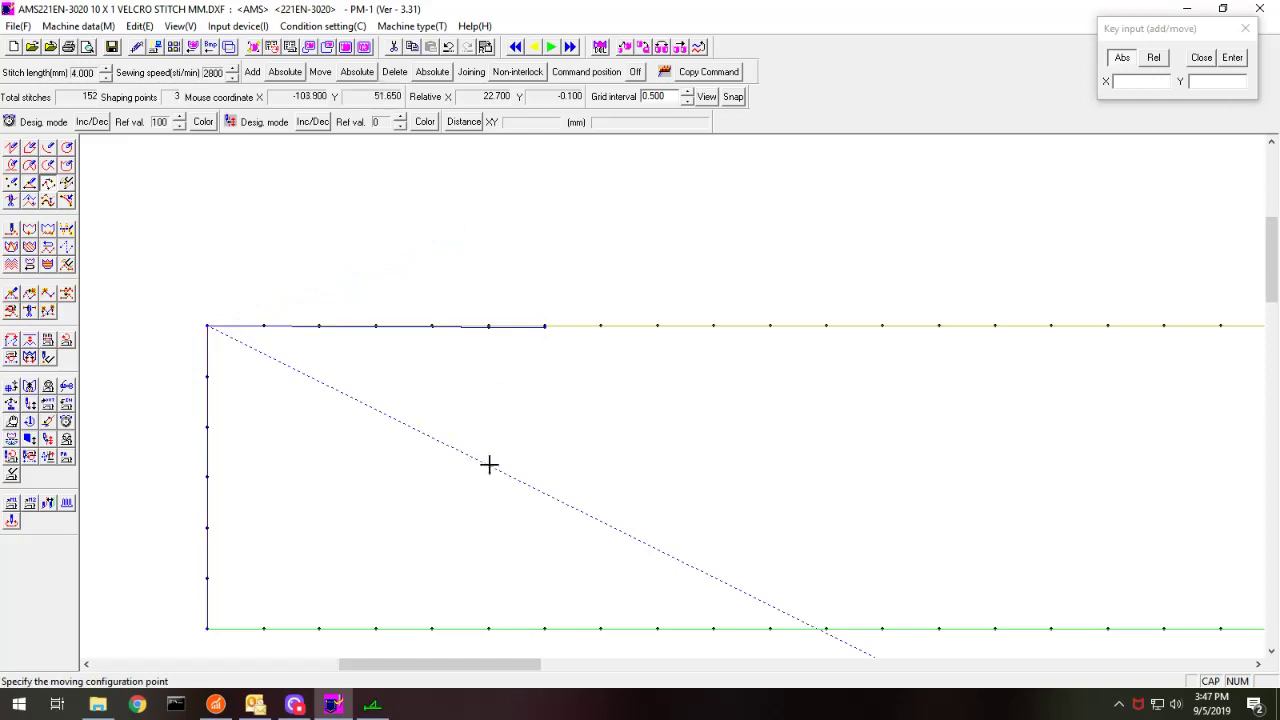
# Step: Snap the end point exactly to X -100.150, Y 60.900 on the top edge, then zoom out
pyautogui.scroll(1, 510, 410)
pyautogui.scroll(2, 622, 165)
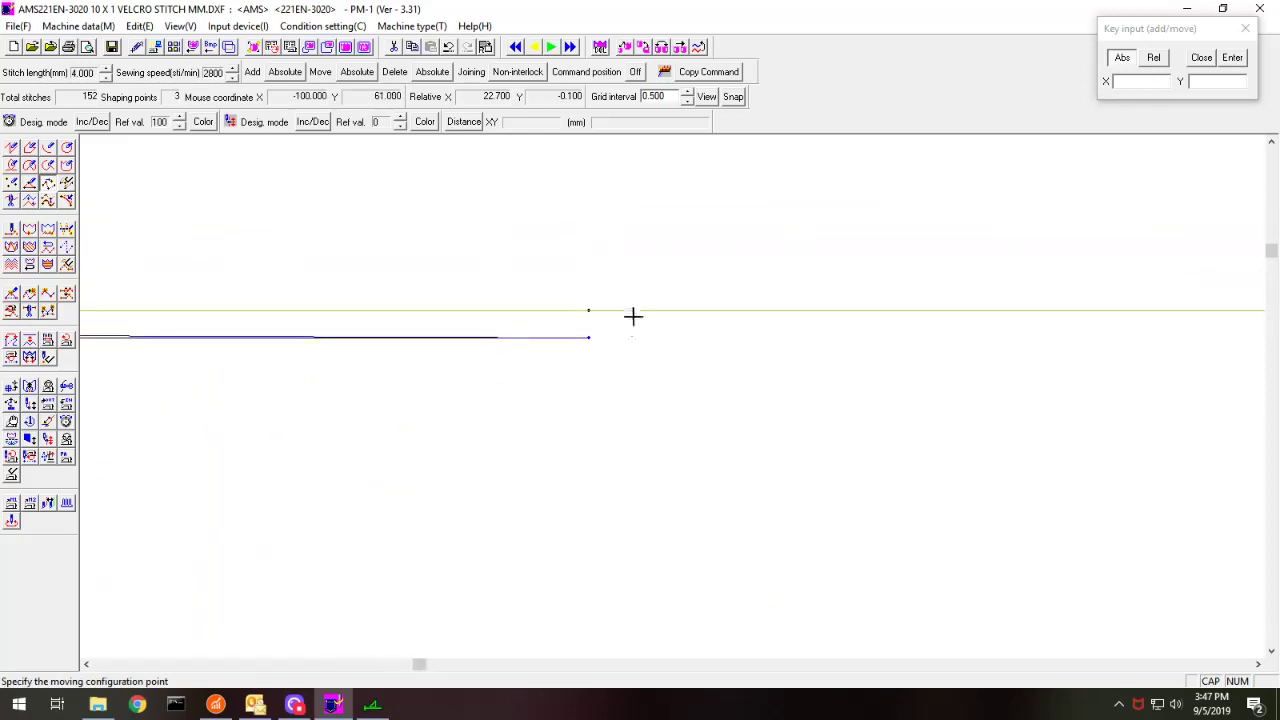
pyautogui.click(590, 338)
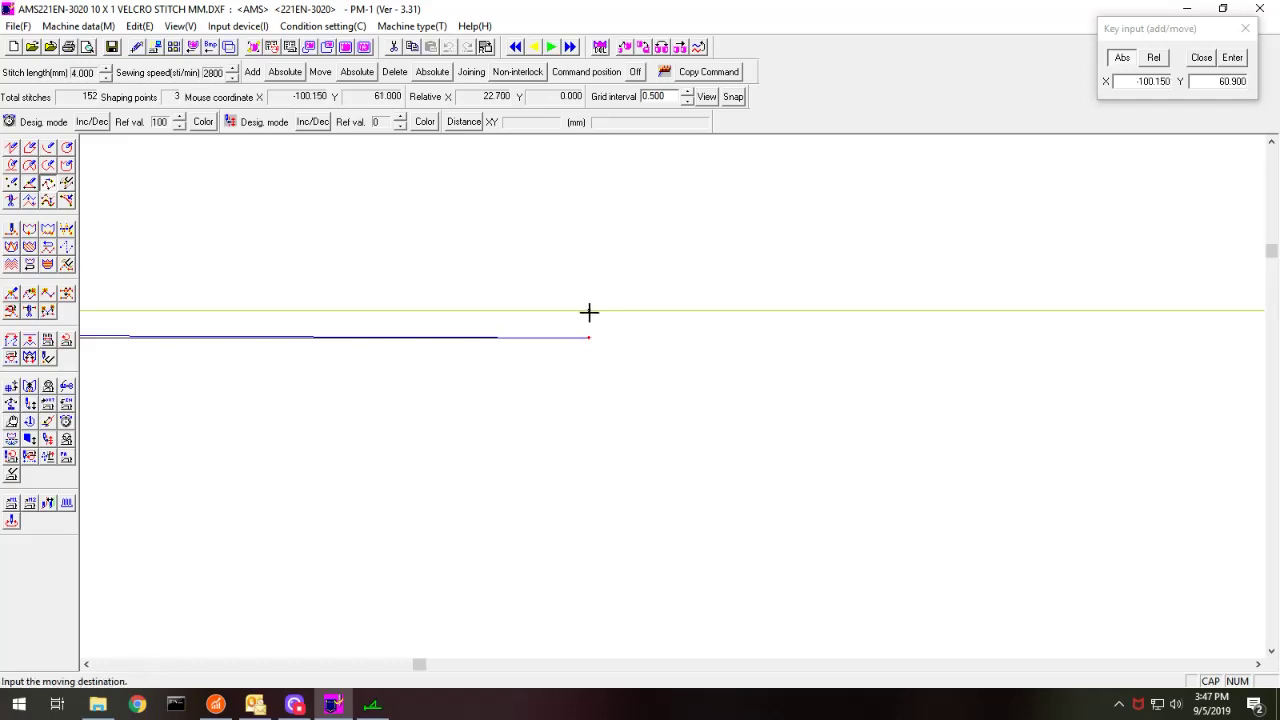
pyautogui.click(588, 309)
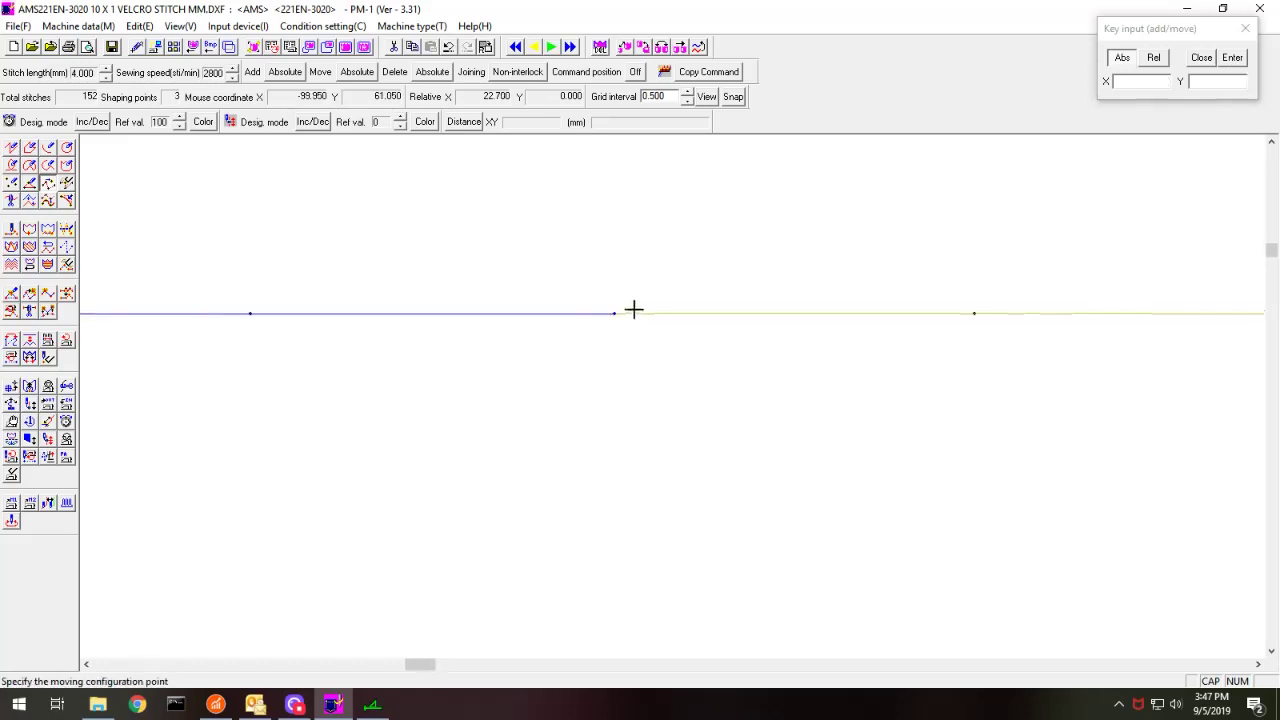
pyautogui.scroll(-5, 640, 314)
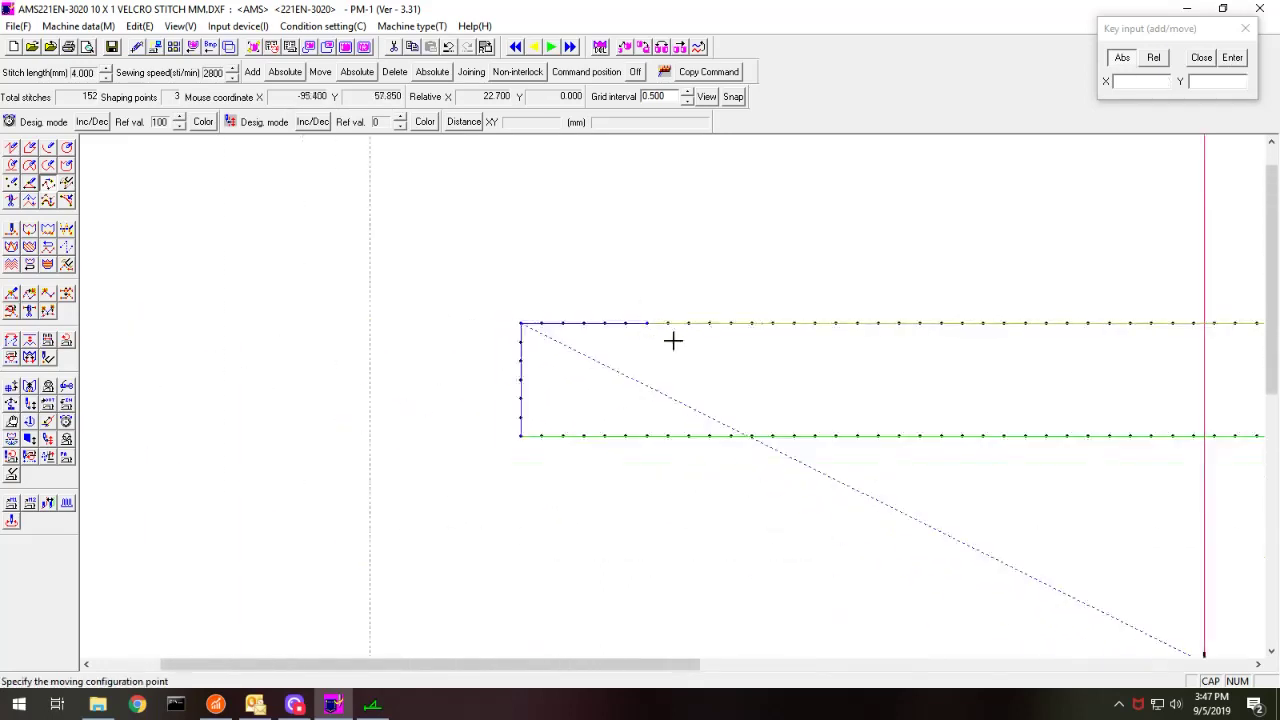
pyautogui.click(1258, 664)
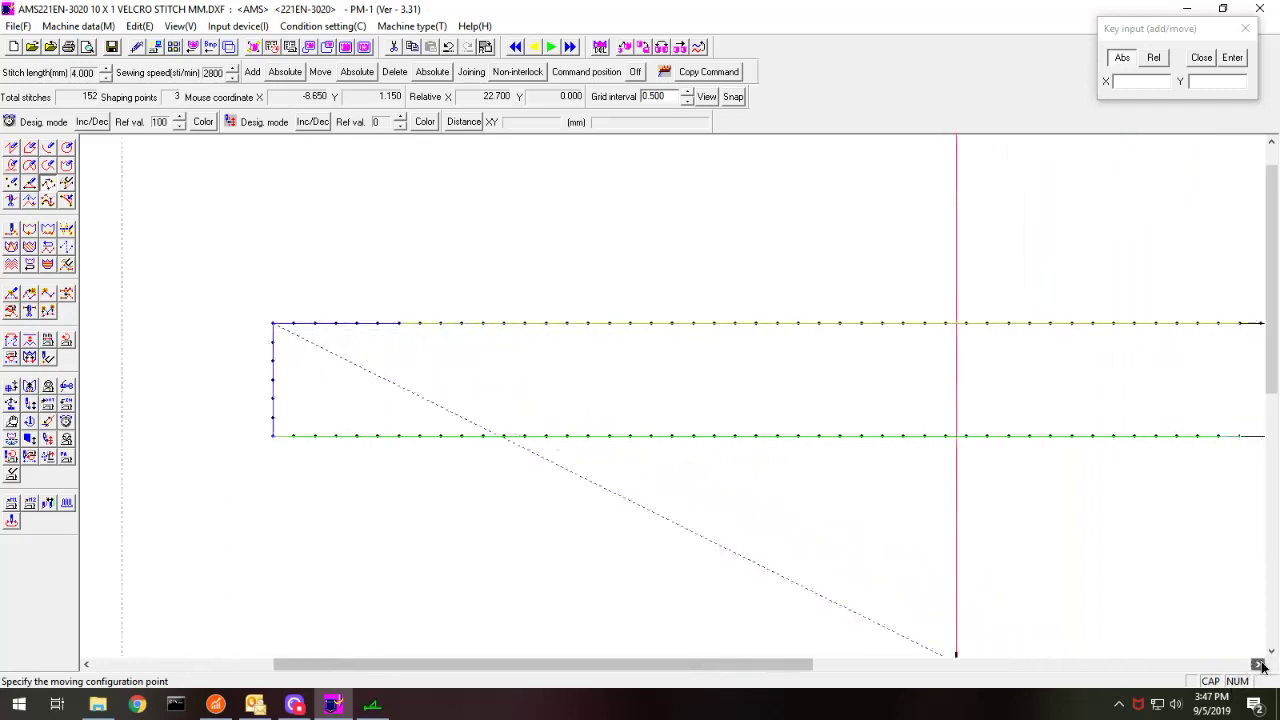
pyautogui.scroll(-1, 1017, 567)
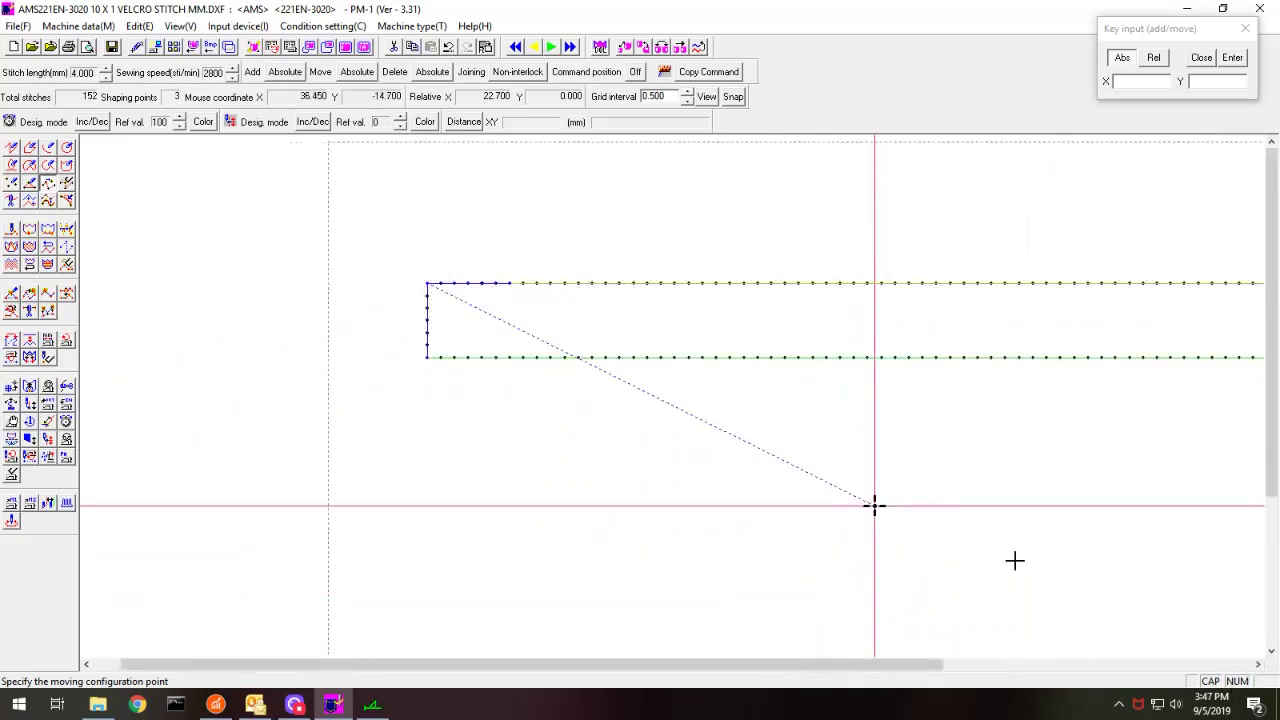
pyautogui.click(1258, 664)
pyautogui.click(1258, 664)
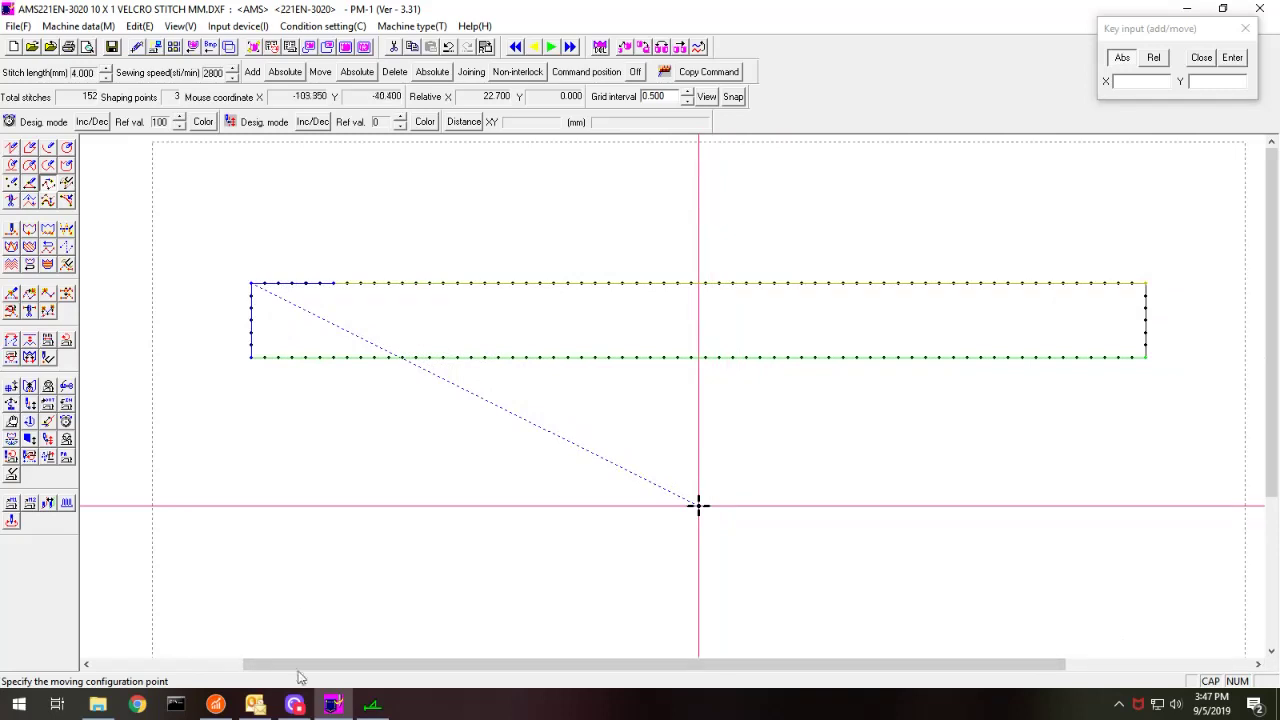
pyautogui.moveTo(298, 706)
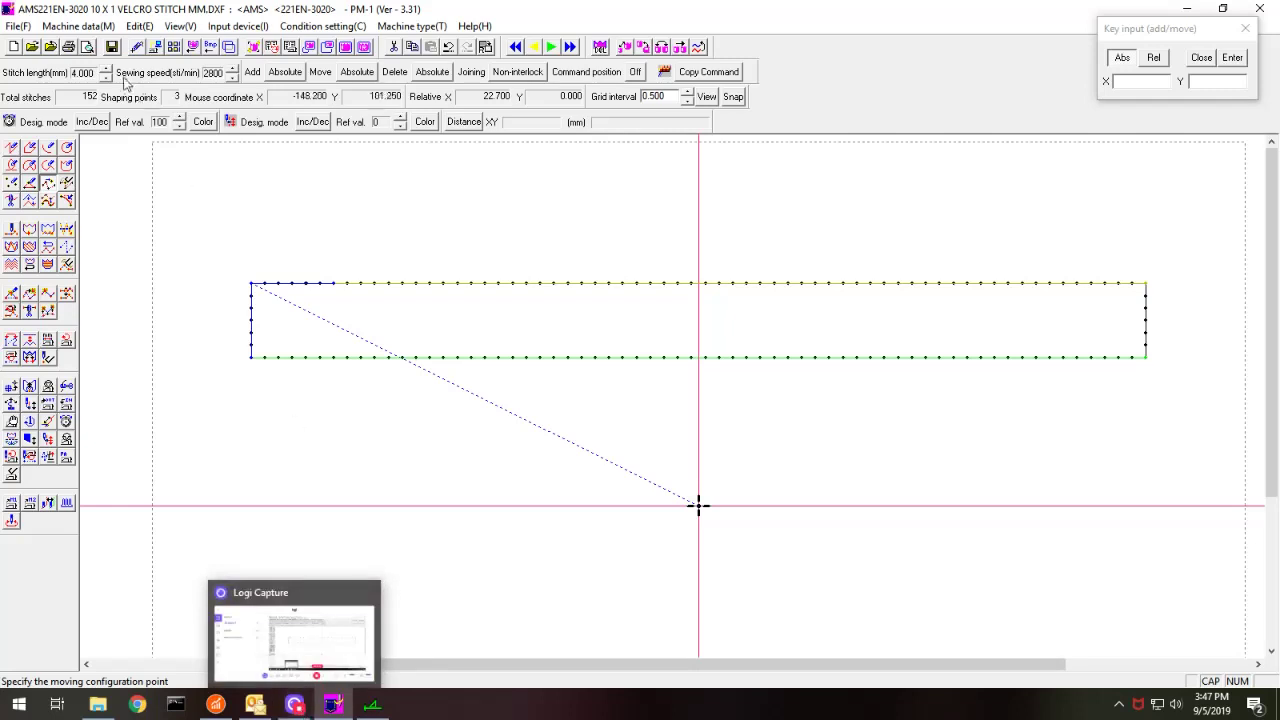
pyautogui.click(78, 26)
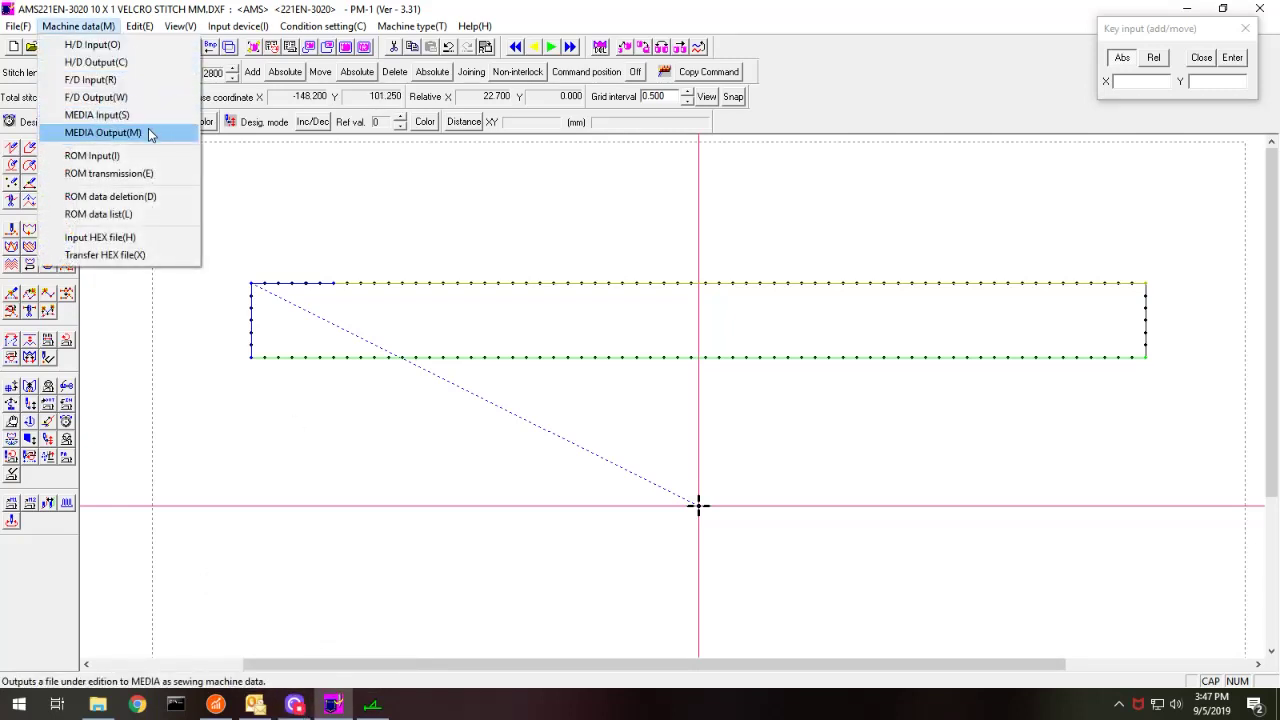
pyautogui.click(334, 178)
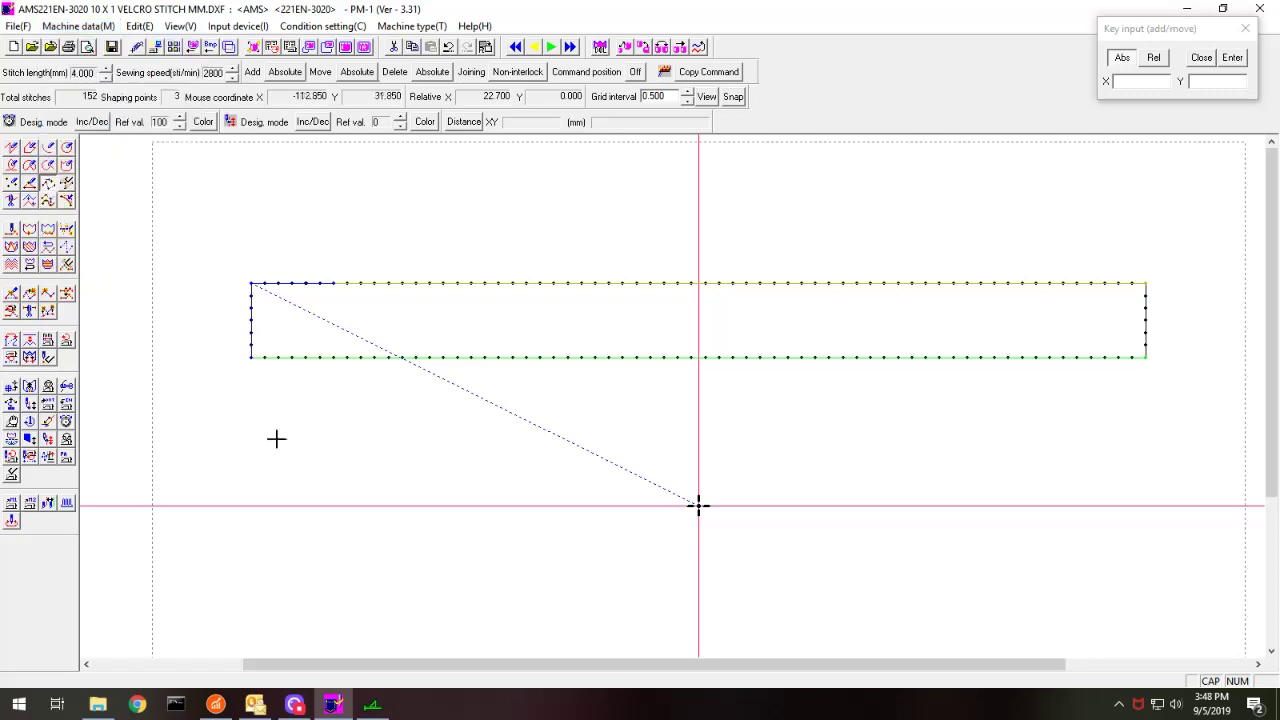